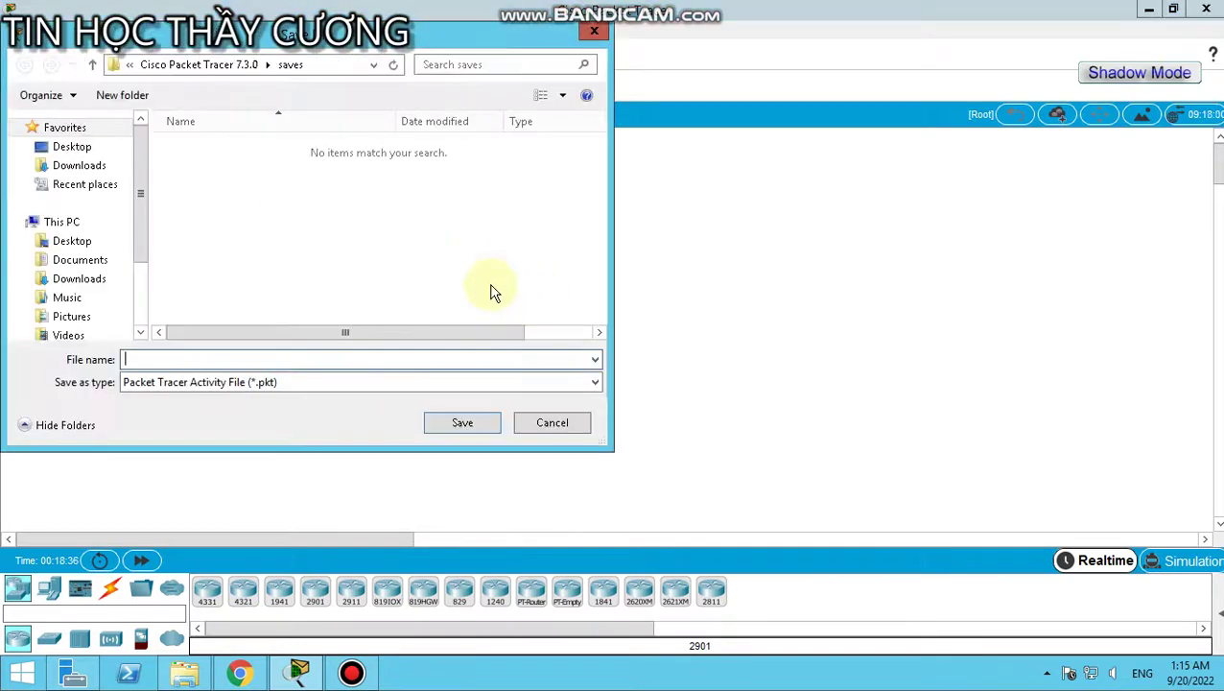
# - Save the activity file on the DATA (D:) drive, naming it Lab followed by the student's full name
pyautogui.moveTo(142, 172); pyautogui.dragTo(102, 312)
pyautogui.click(103, 309)
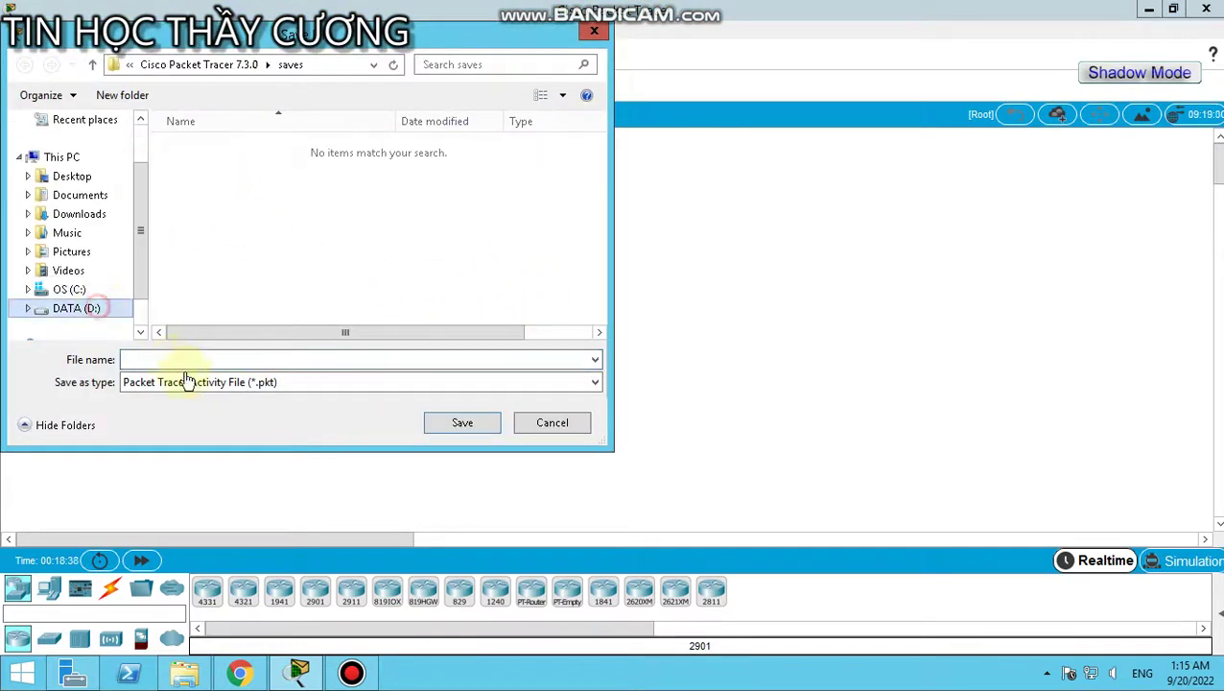
pyautogui.click(195, 361)
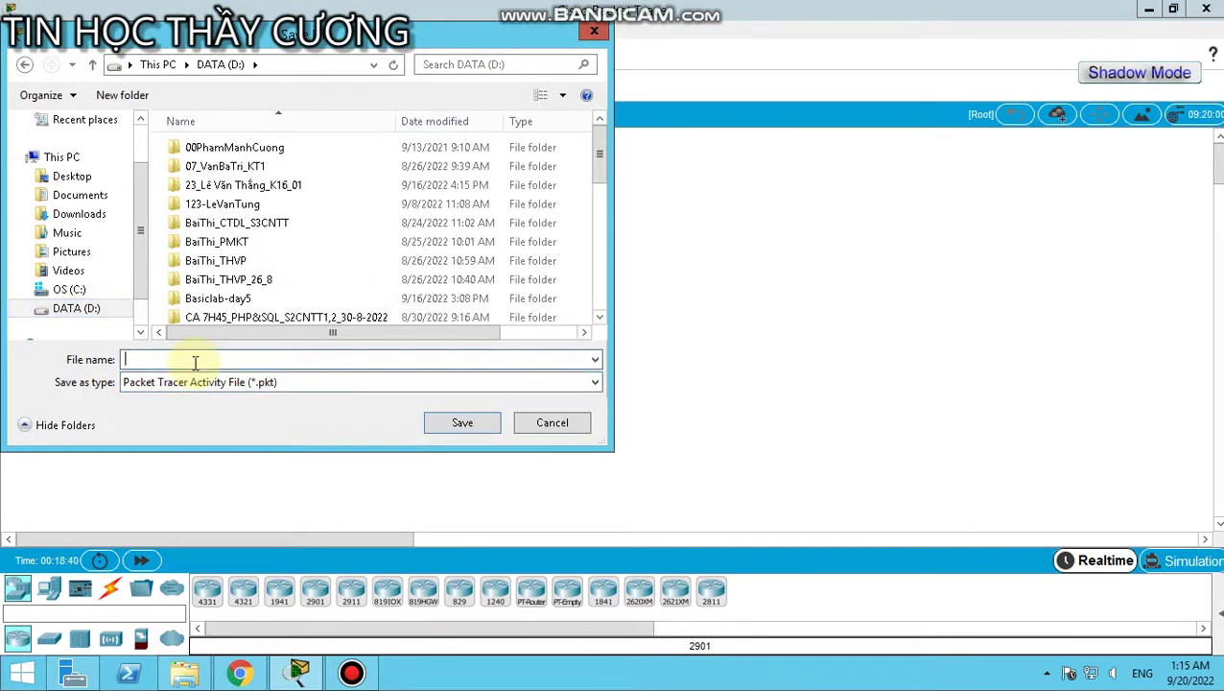
pyautogui.write('LabNguyenVanA')
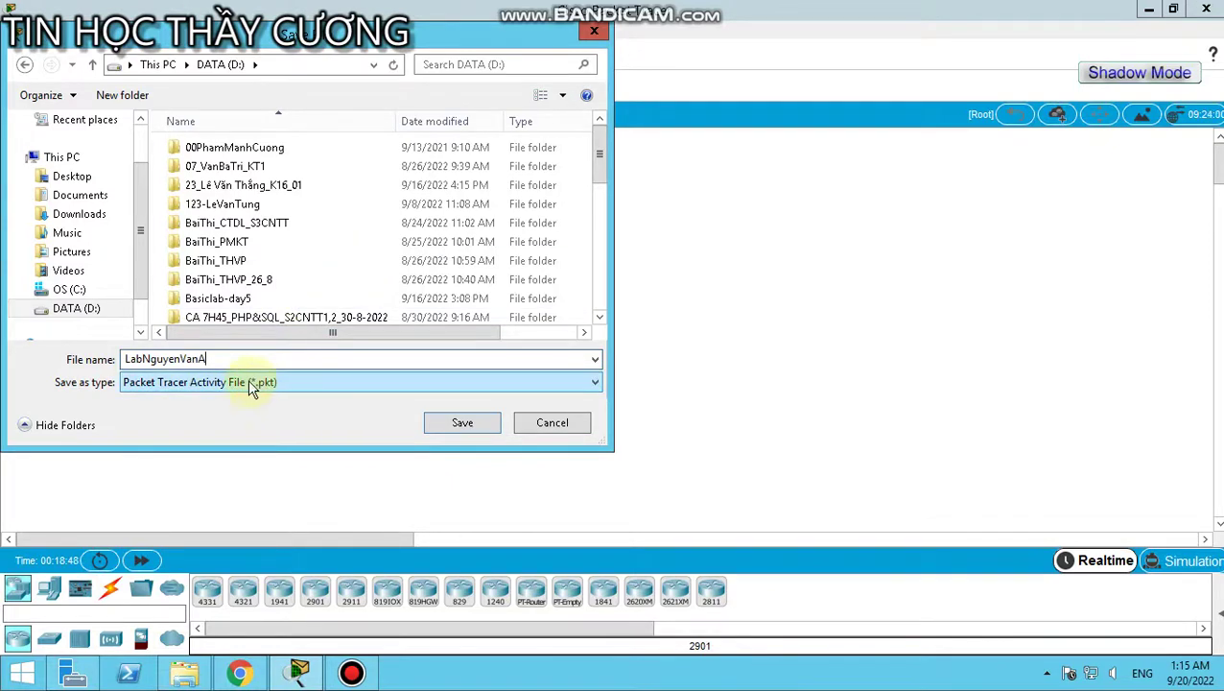
pyautogui.click(480, 428)
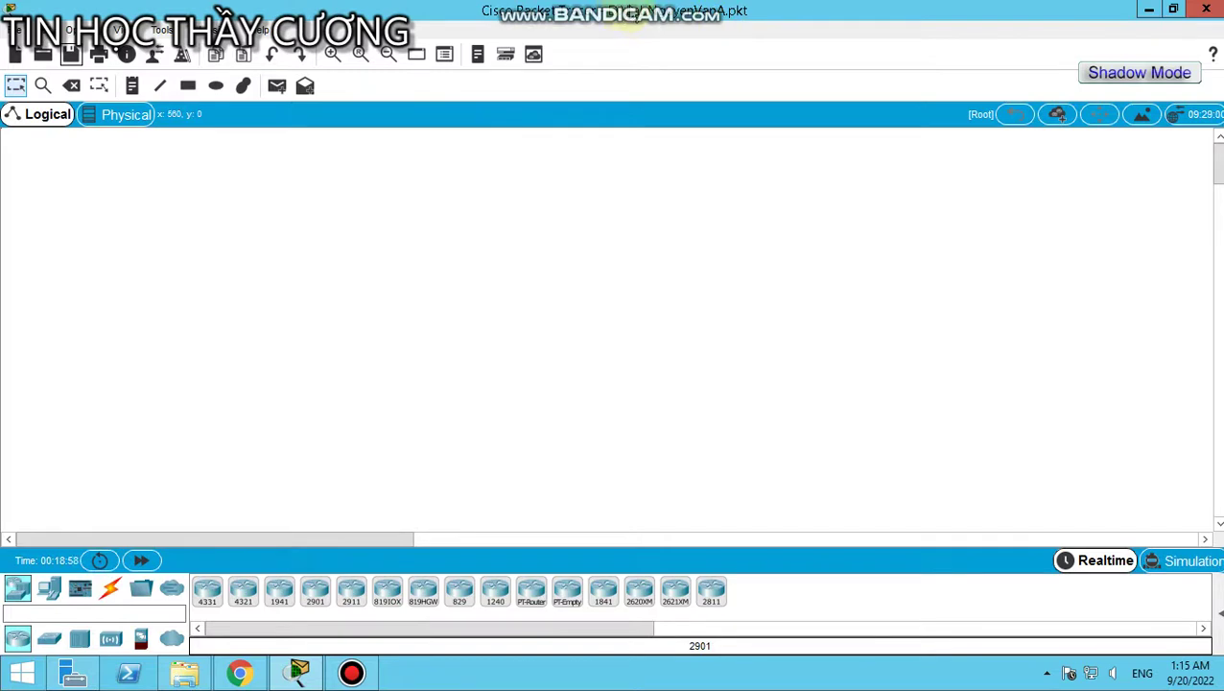
pyautogui.press('super+d')
pyautogui.click(616, 175)
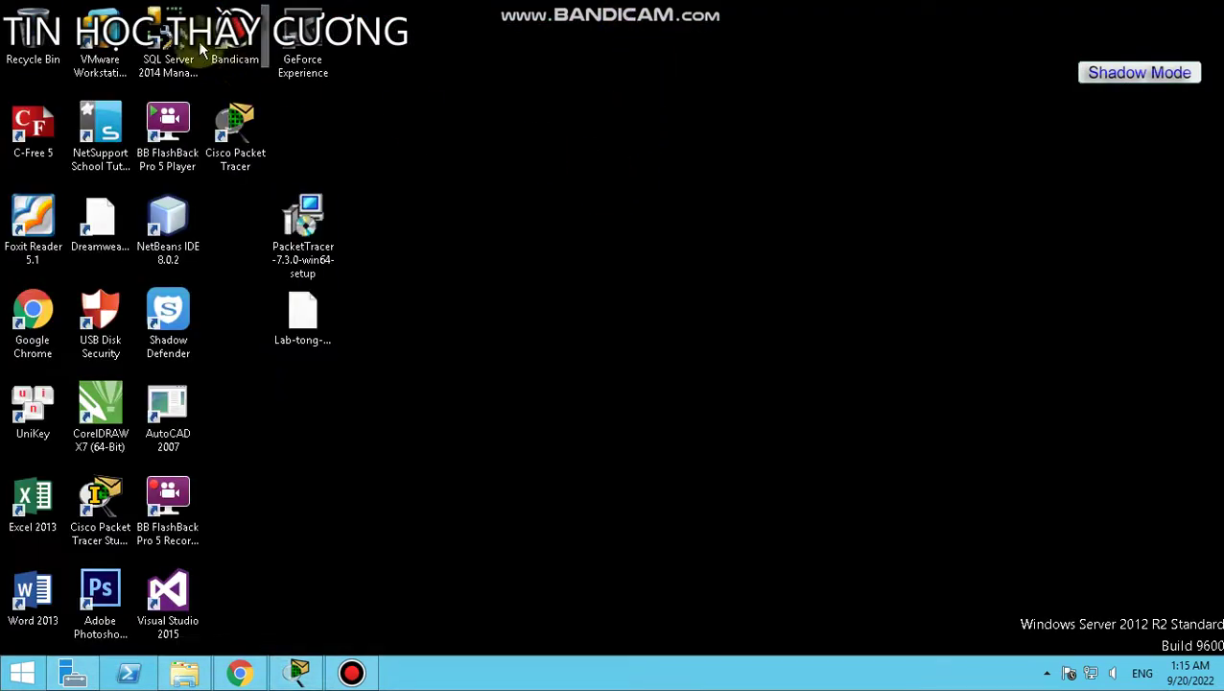
pyautogui.click(169, 518)
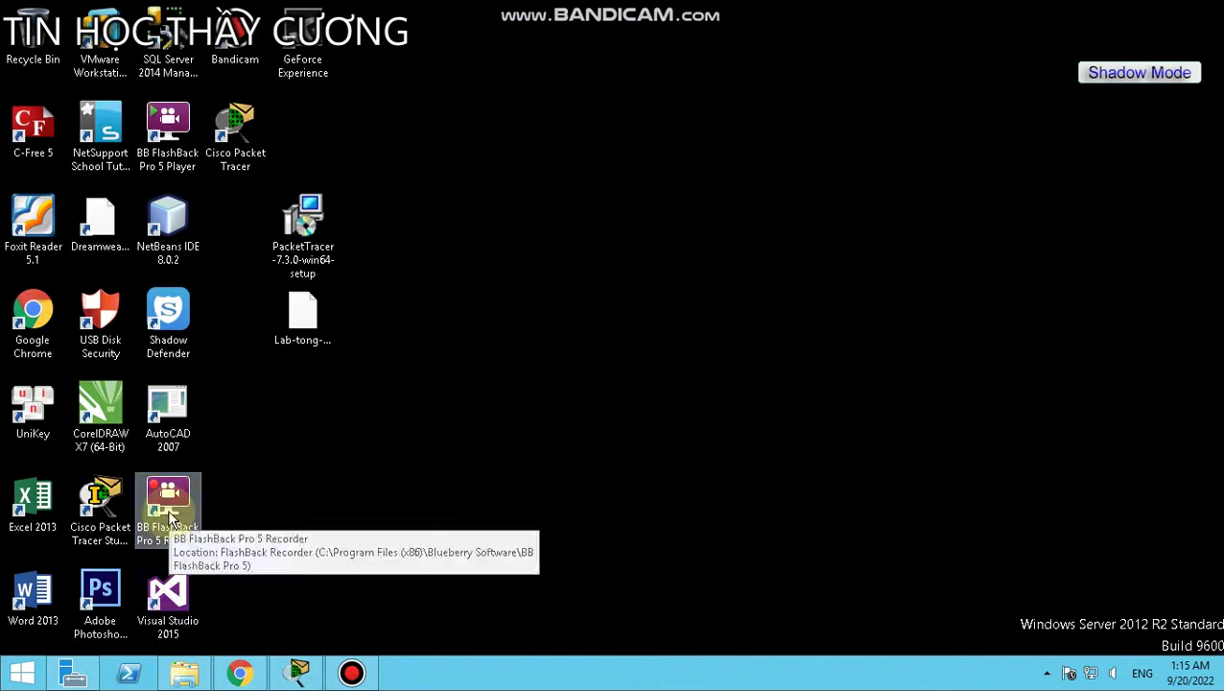
pyautogui.doubleClick(169, 517)
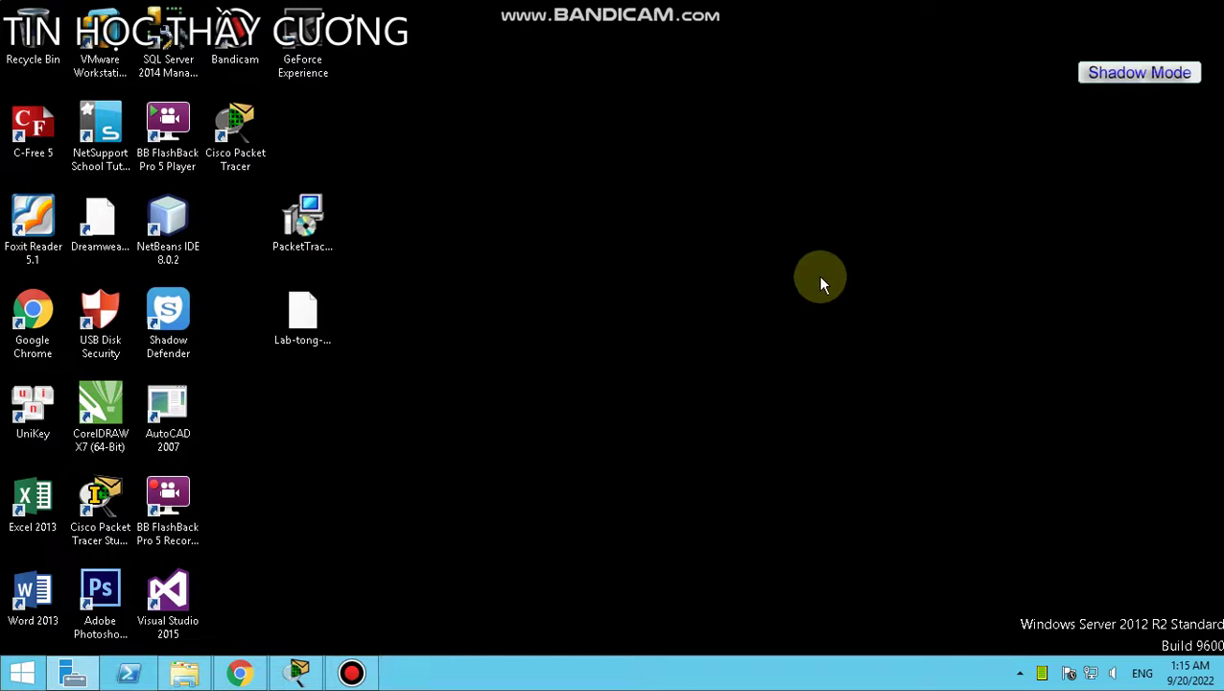
pyautogui.click(469, 325)
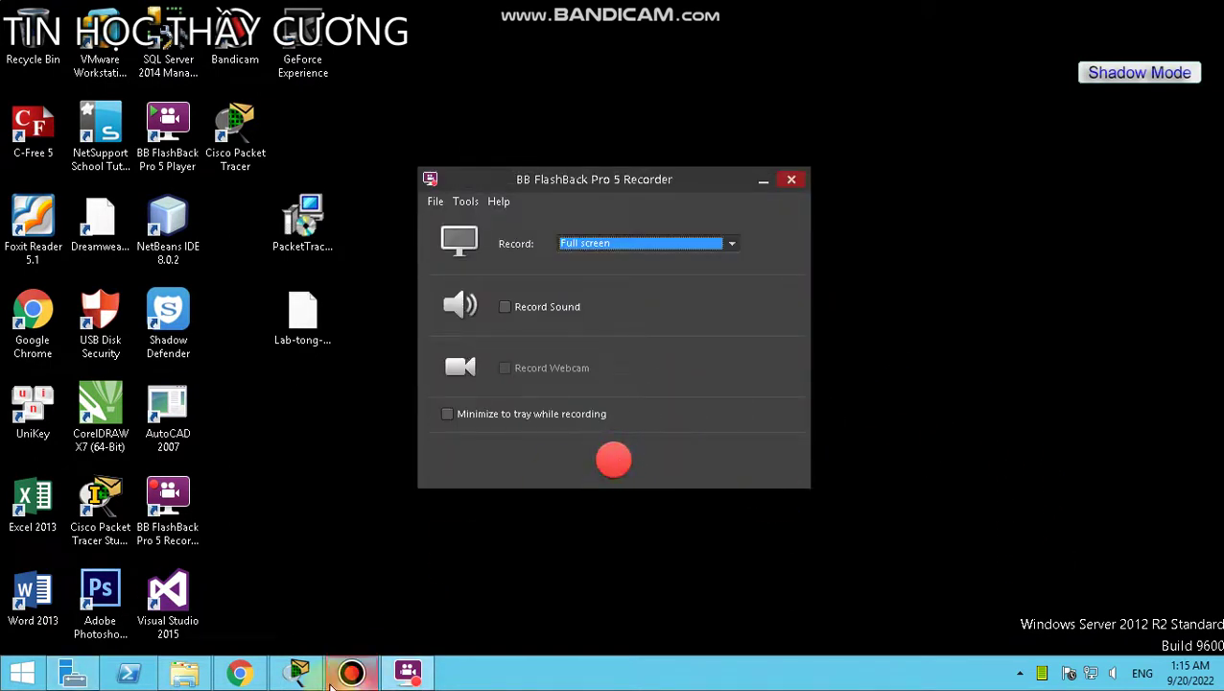
pyautogui.click(361, 675)
pyautogui.click(357, 673)
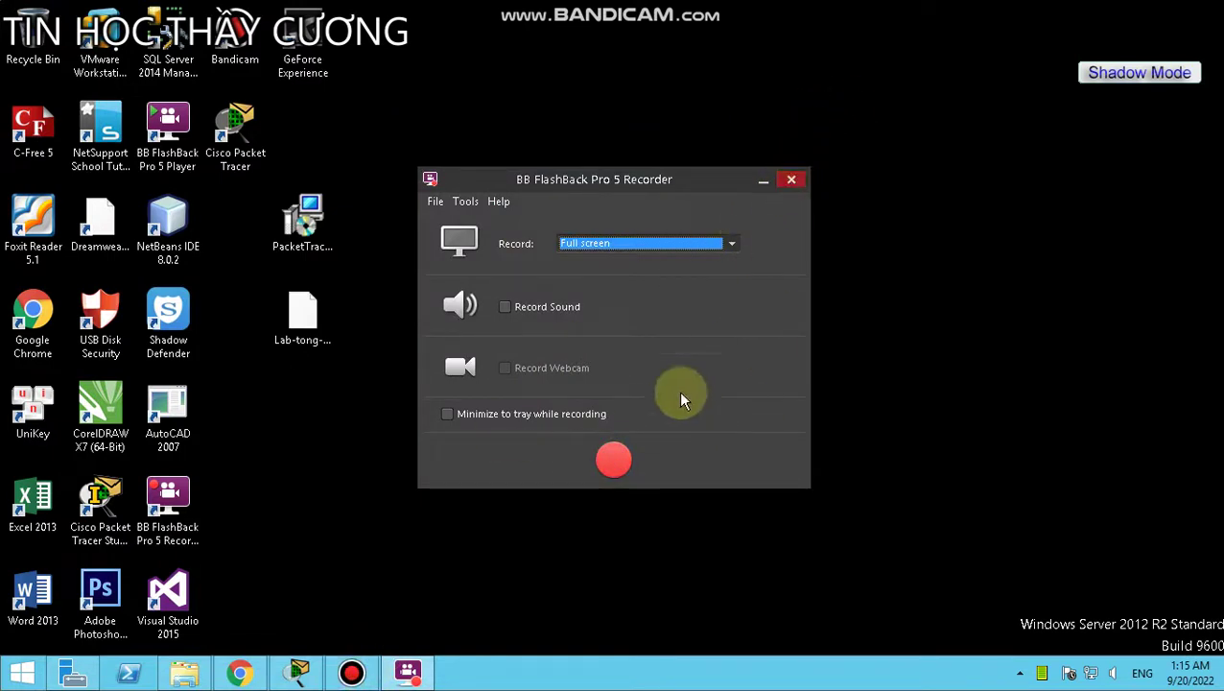
pyautogui.click(787, 182)
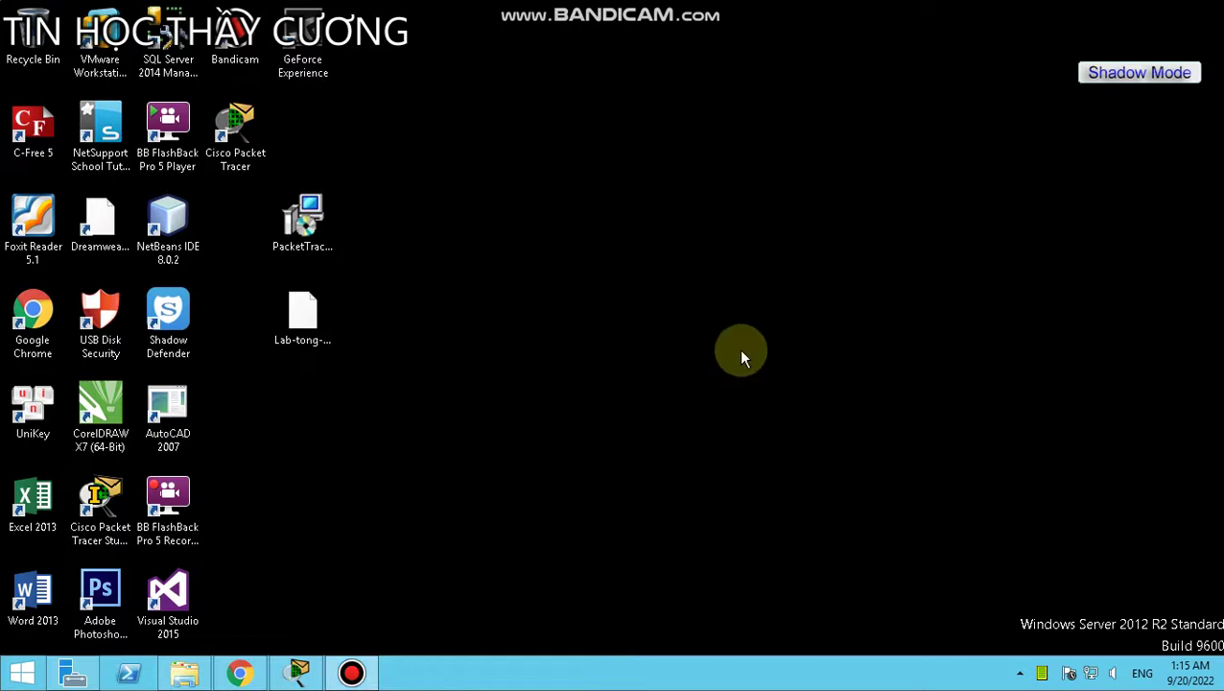
pyautogui.click(299, 672)
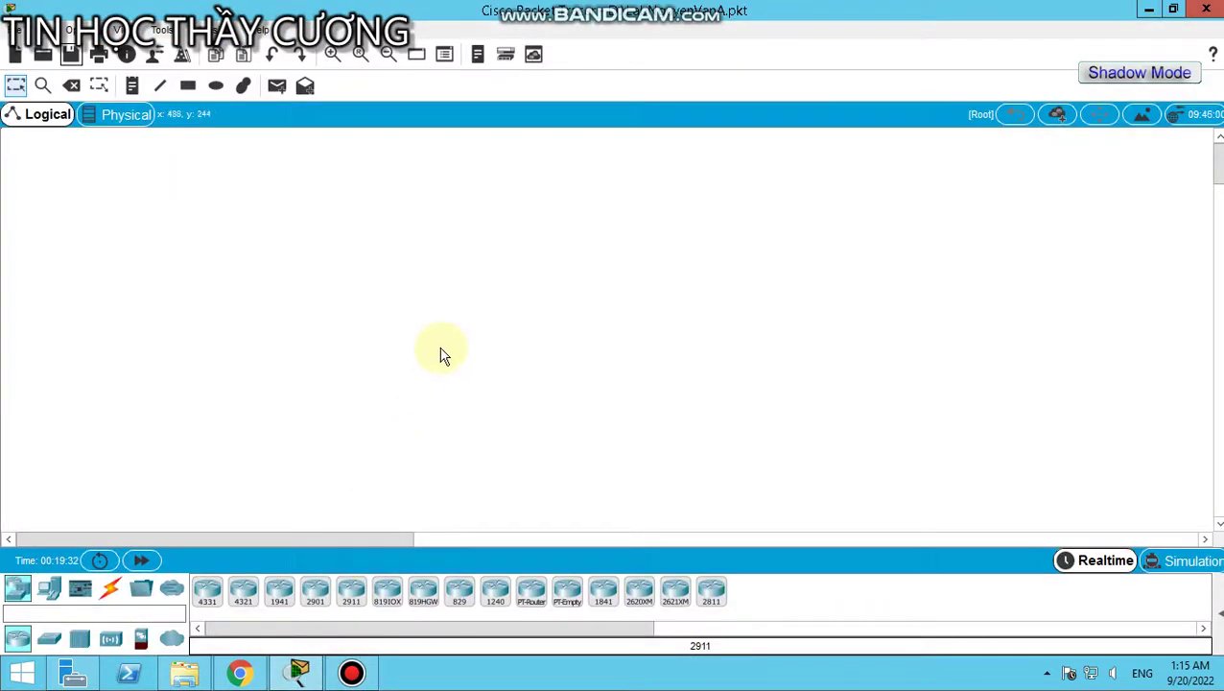
# - Check the lab diagram in Chrome and place a 2811 router in the upper middle of the Packet Tracer workspace
pyautogui.click(241, 676)
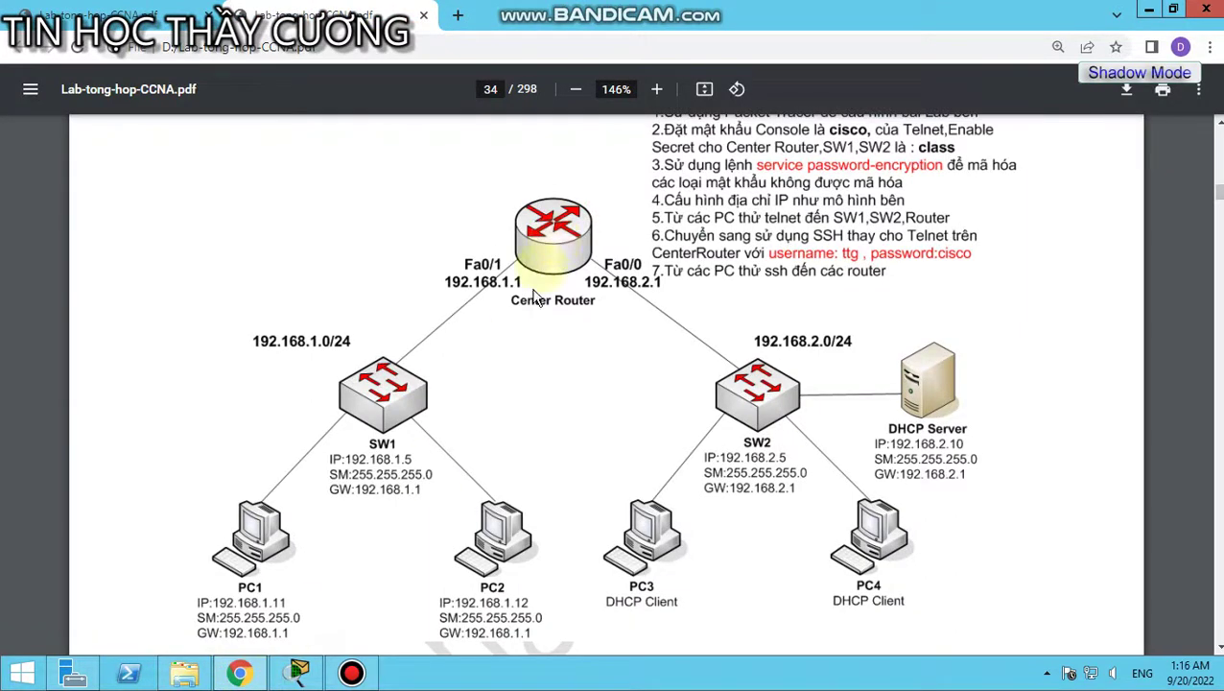
pyautogui.click(241, 676)
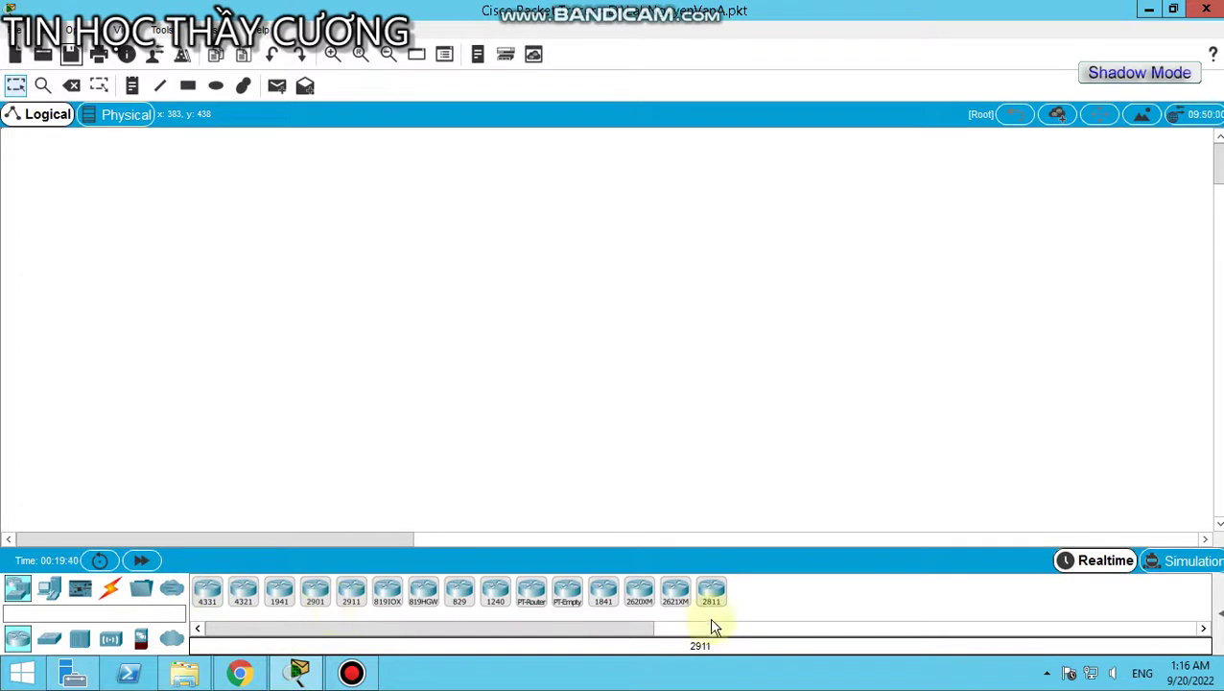
pyautogui.moveTo(715, 596); pyautogui.dragTo(521, 213)
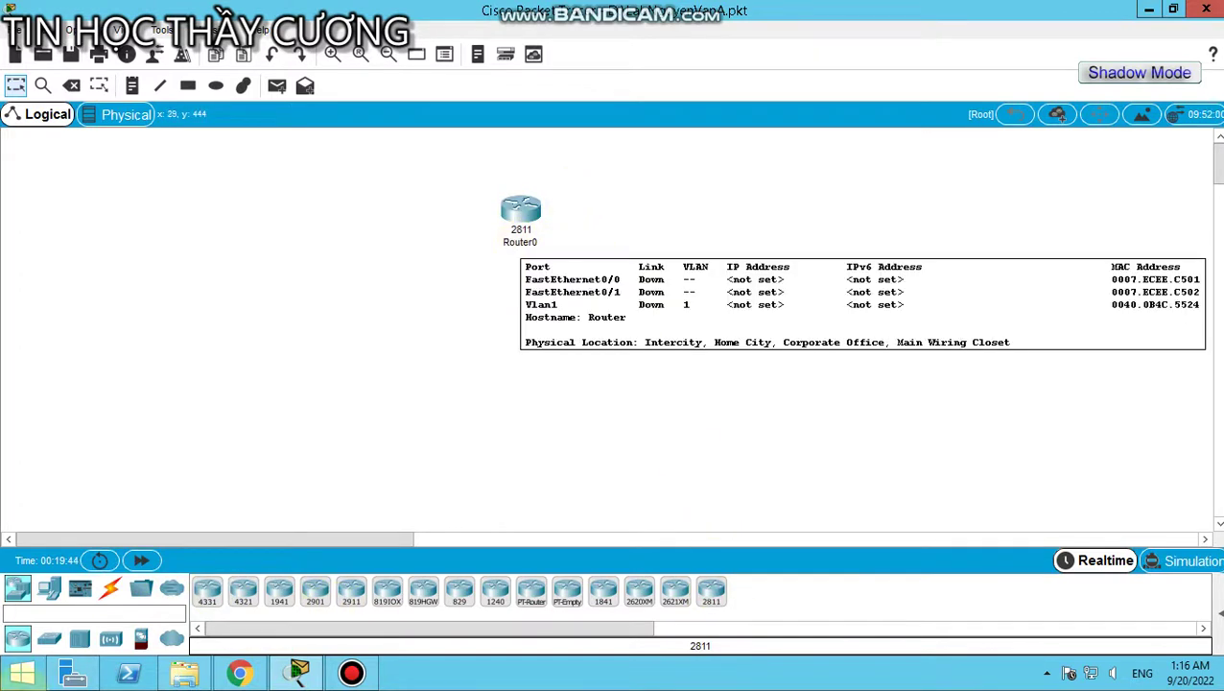
# - Add two 2960 switches below the router, one on each side, matching the lab diagram in Chrome
pyautogui.click(240, 674)
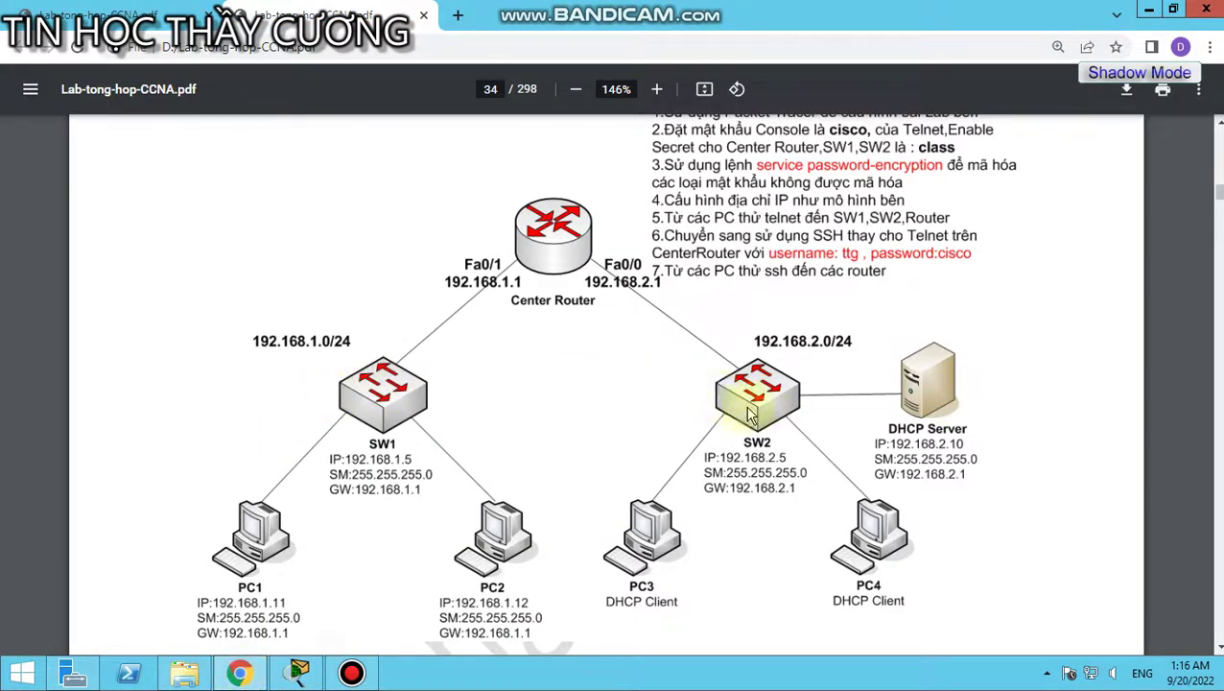
pyautogui.click(299, 672)
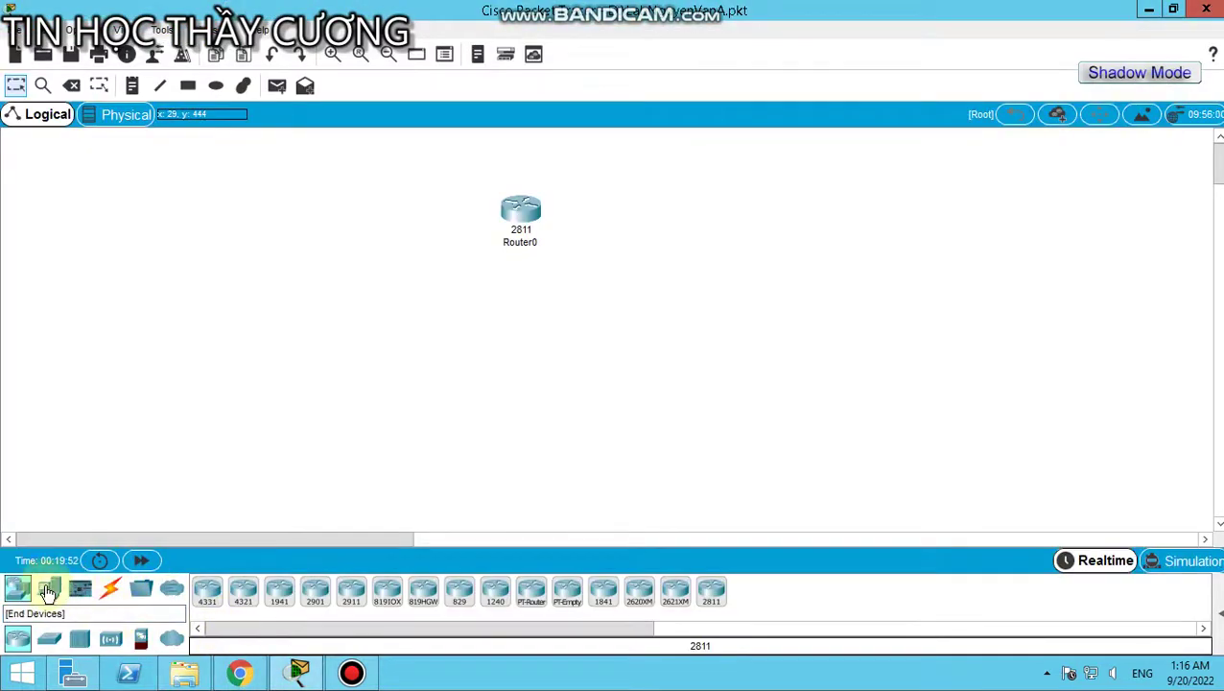
pyautogui.click(49, 638)
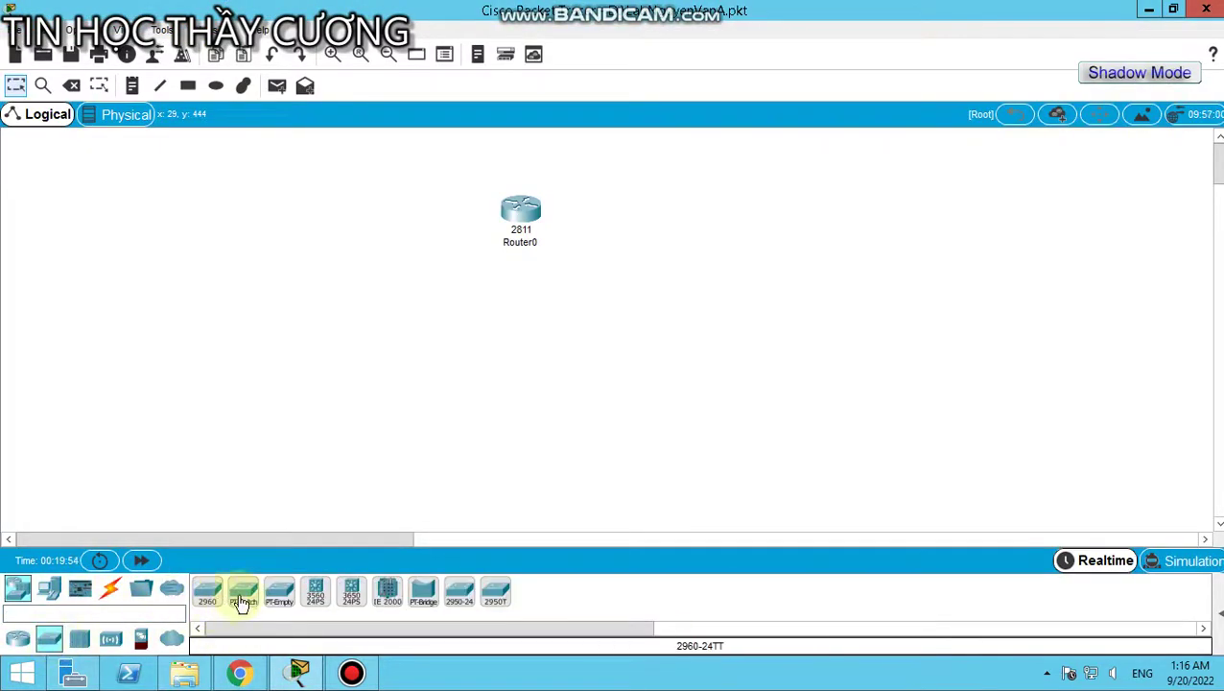
pyautogui.moveTo(210, 597); pyautogui.dragTo(323, 403)
pyautogui.moveTo(207, 599); pyautogui.dragTo(726, 388)
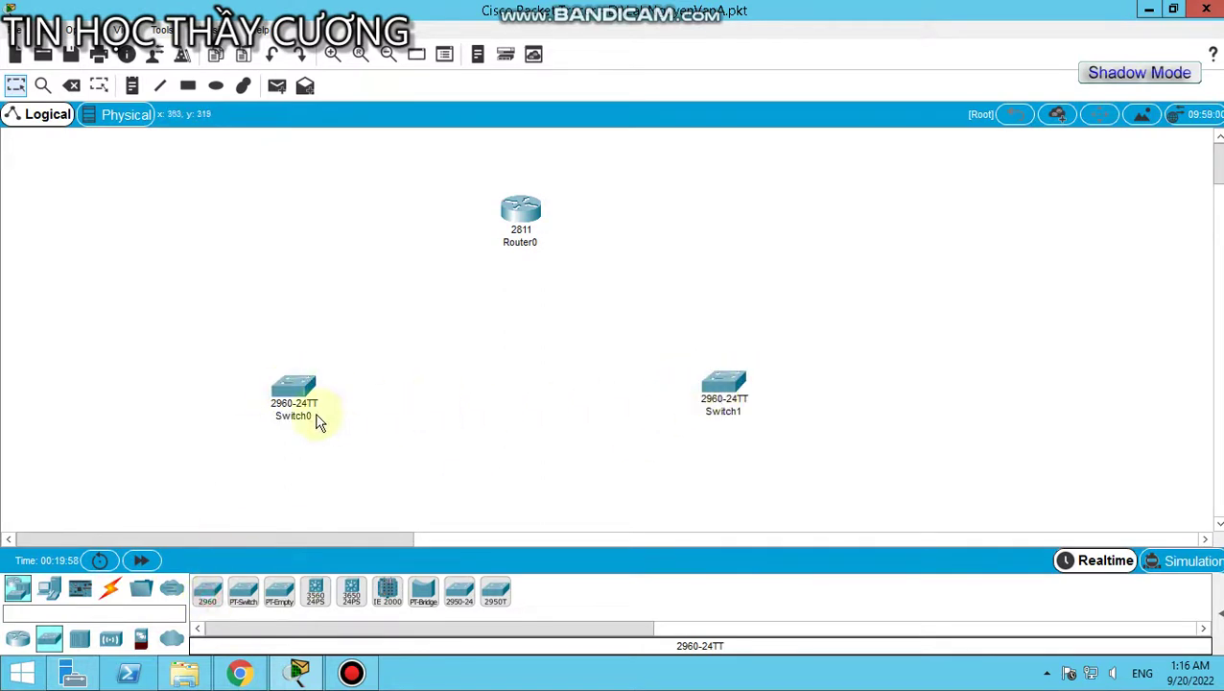
pyautogui.moveTo(298, 392); pyautogui.dragTo(335, 319)
pyautogui.moveTo(696, 388); pyautogui.dragTo(683, 322)
# - Following the lab diagram in Chrome, add two PCs below each switch and a server beside the second switch
pyautogui.click(245, 674)
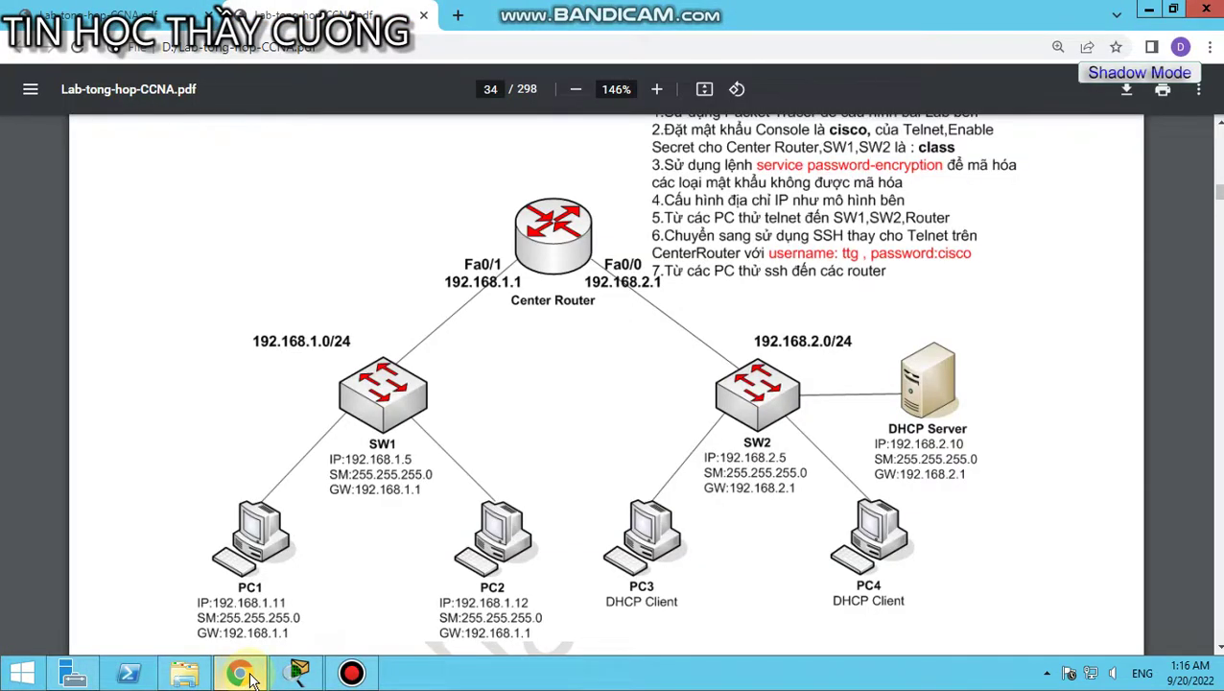
pyautogui.click(242, 674)
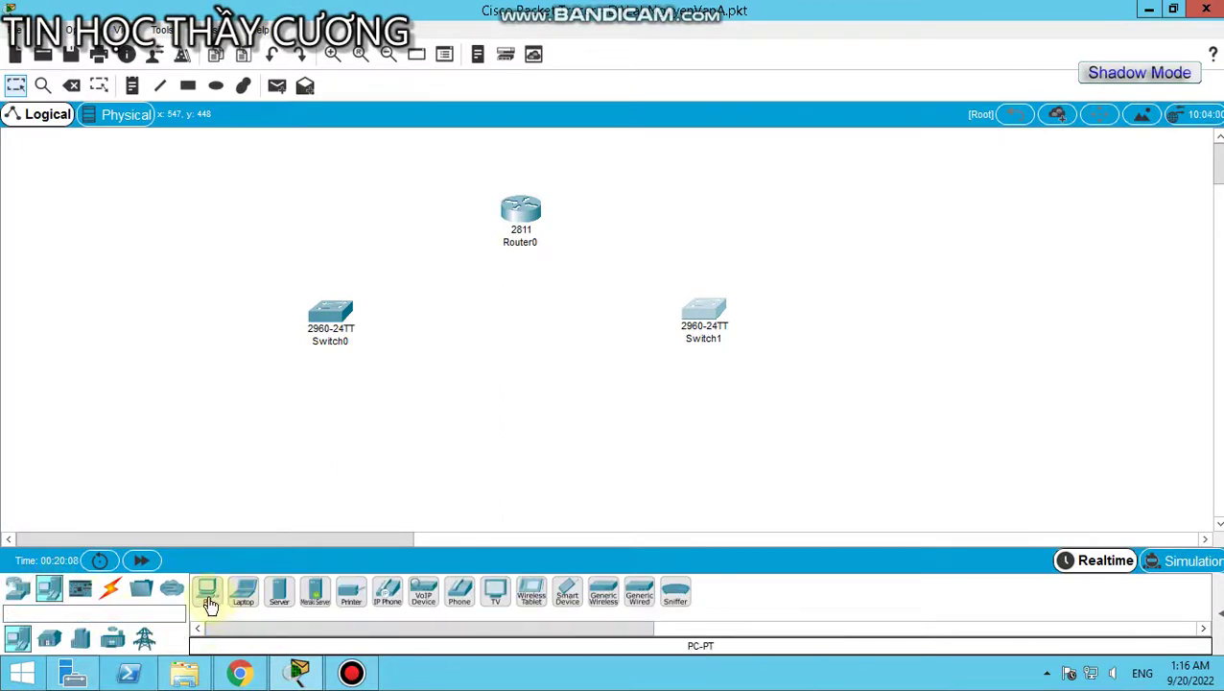
pyautogui.moveTo(207, 592); pyautogui.dragTo(197, 461)
pyautogui.moveTo(207, 592); pyautogui.dragTo(614, 460)
pyautogui.moveTo(201, 599); pyautogui.dragTo(797, 459)
pyautogui.moveTo(280, 604); pyautogui.dragTo(966, 350)
pyautogui.moveTo(926, 301); pyautogui.dragTo(925, 300)
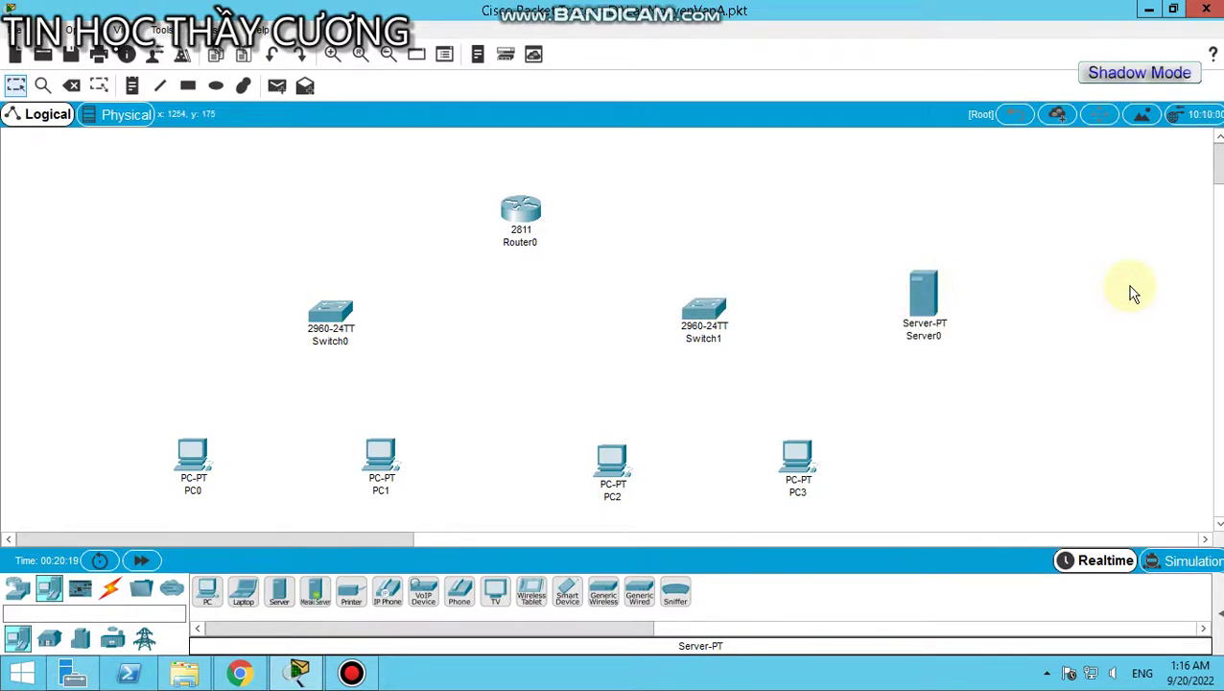
# - Review the lab requirements in the Chrome PDF and copy the hostname CenterRouter from the Center Router commands
pyautogui.click(242, 674)
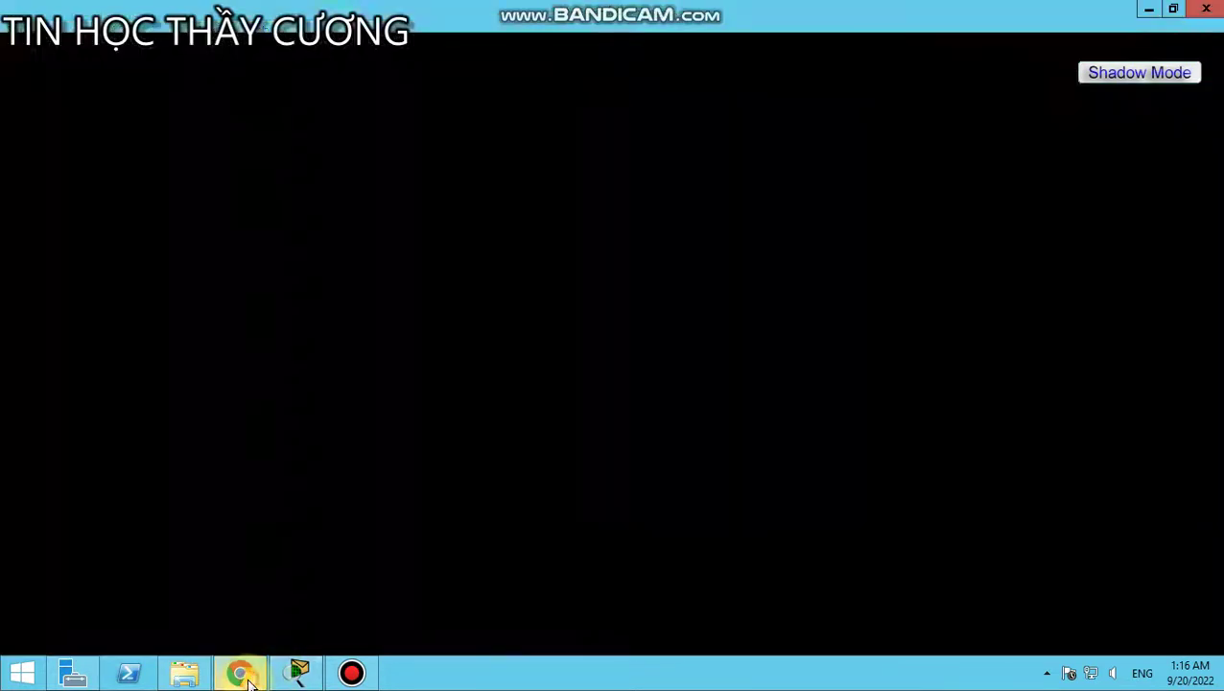
pyautogui.scroll(1, 619, 336)
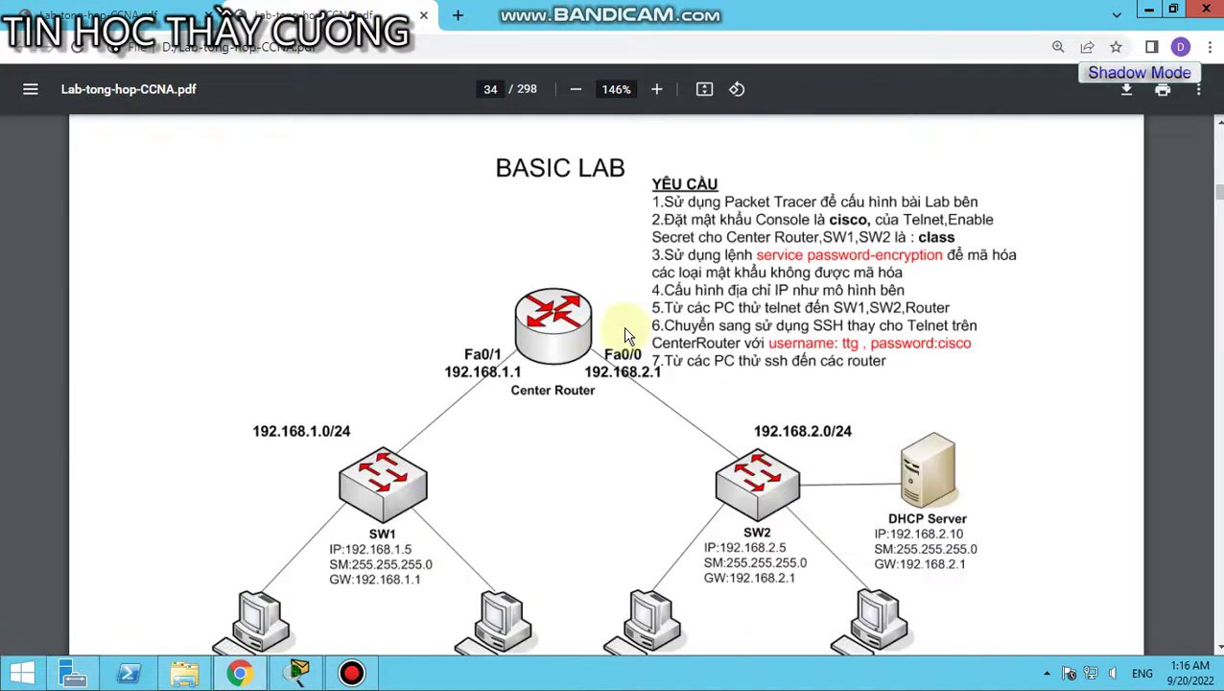
pyautogui.scroll(-2, 581, 353)
pyautogui.scroll(-7, 581, 353)
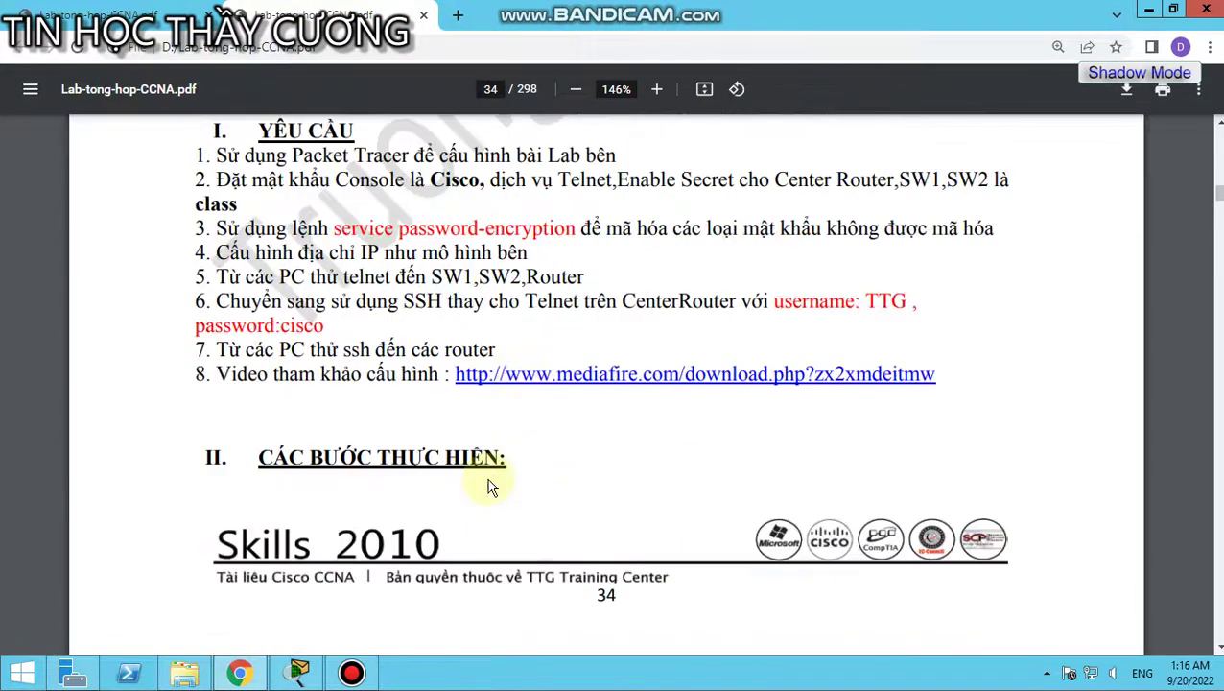
pyautogui.scroll(-3, 456, 484)
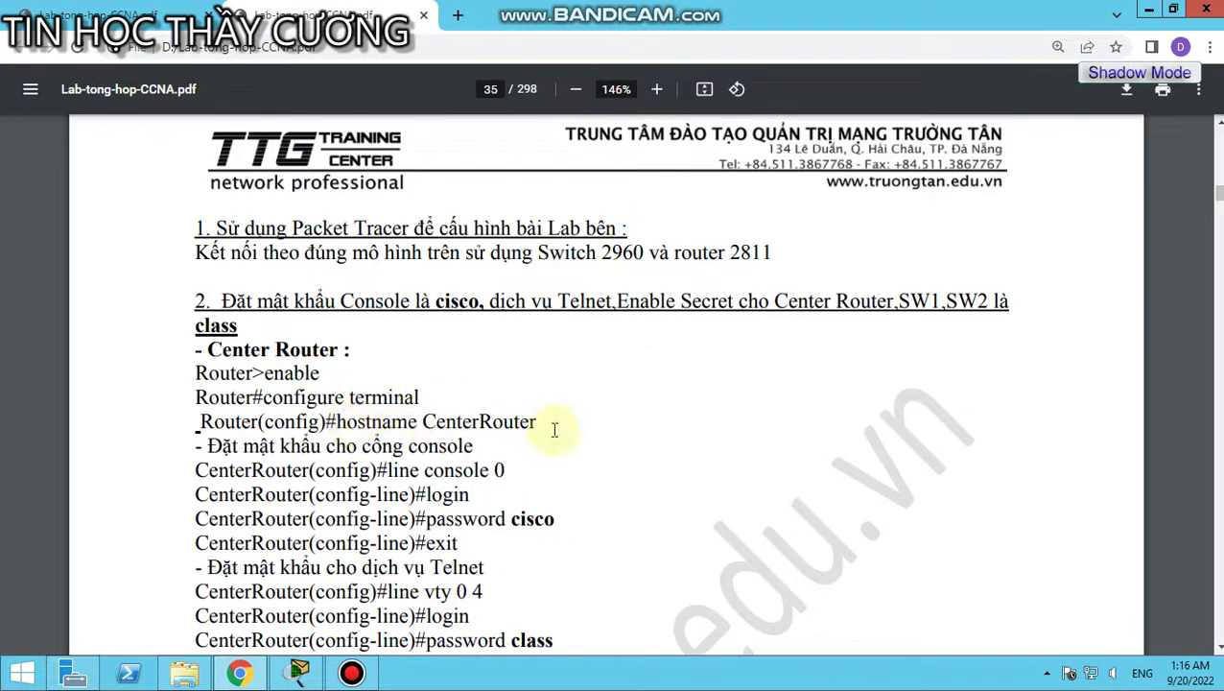
pyautogui.moveTo(539, 423); pyautogui.dragTo(424, 422)
pyautogui.hotkey('ctrl', 'c')
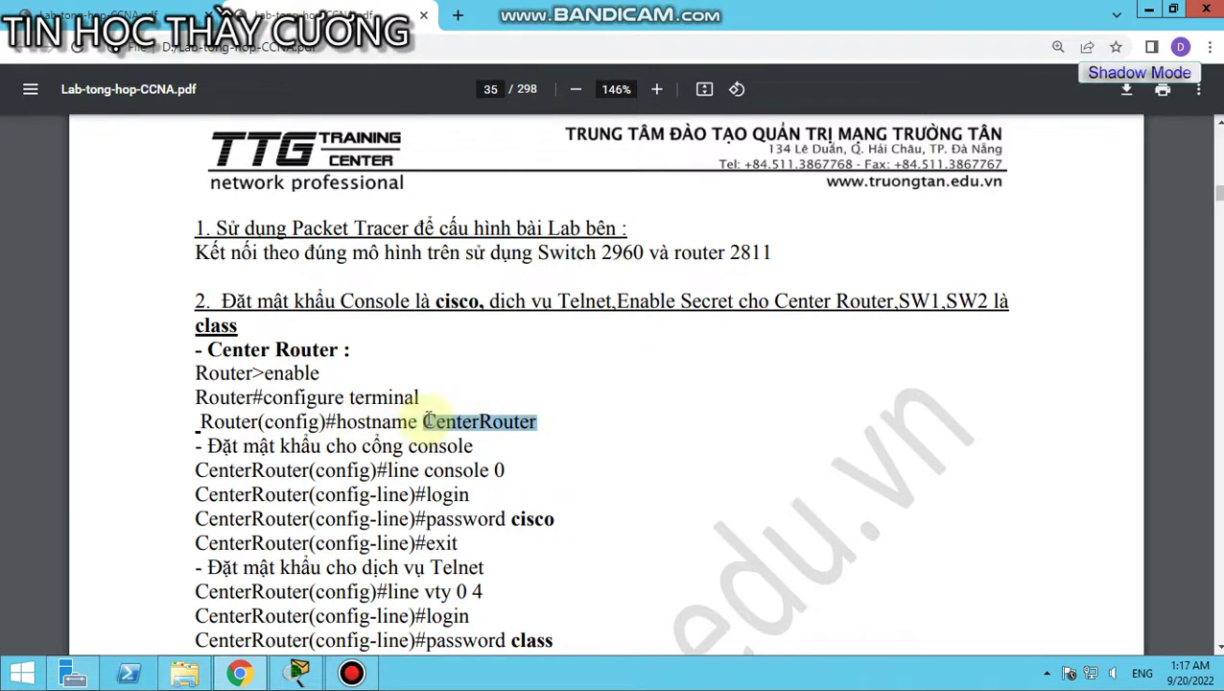
pyautogui.click(351, 672)
pyautogui.click(351, 673)
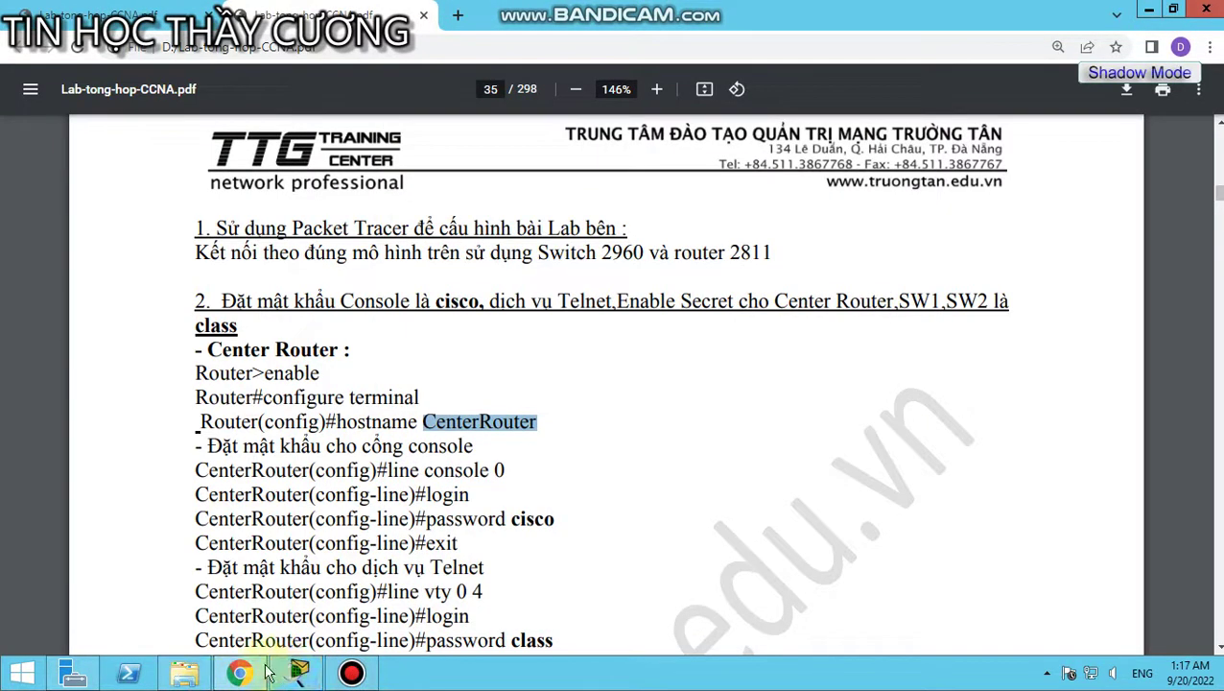
# - In Packet Tracer, set both the display name and the hostname of the 2811 router to CenterRouter
pyautogui.click(299, 673)
pyautogui.click(523, 219)
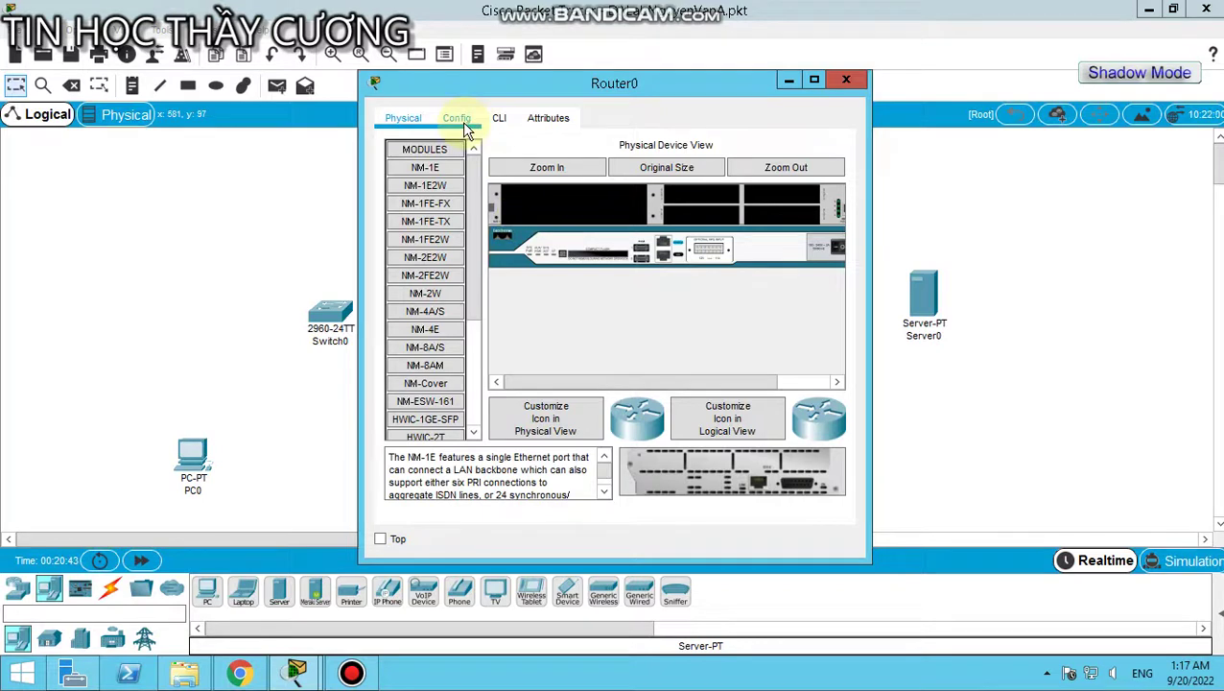
pyautogui.click(846, 79)
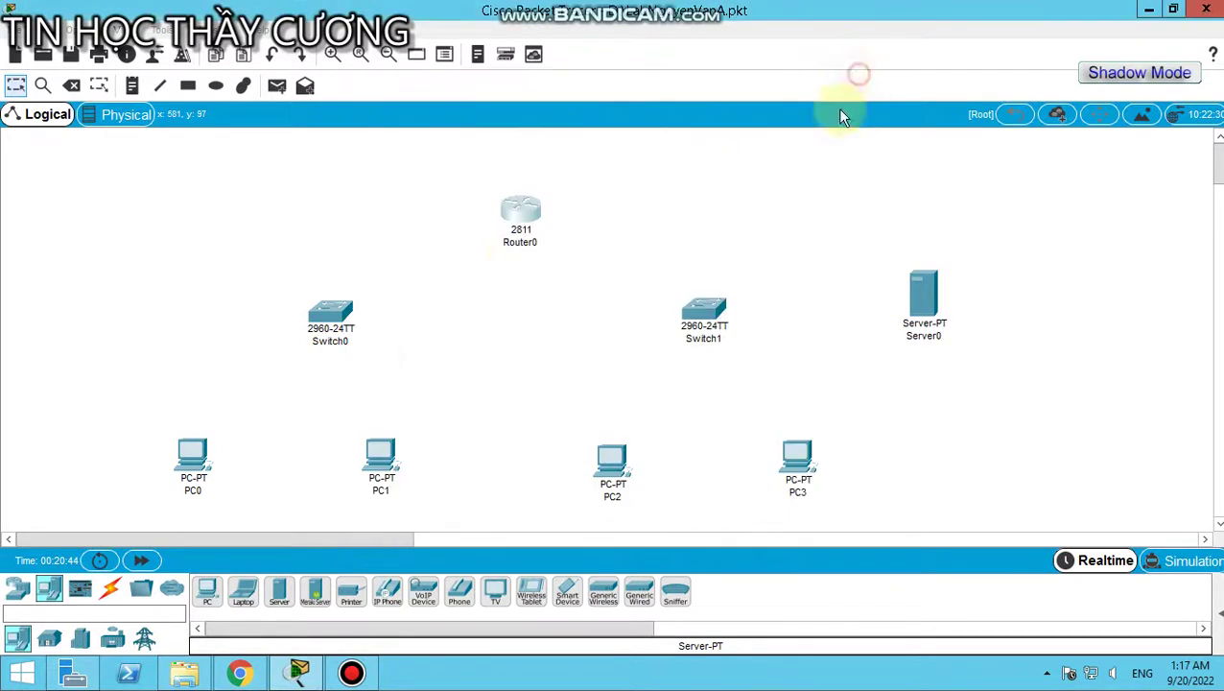
pyautogui.click(518, 217)
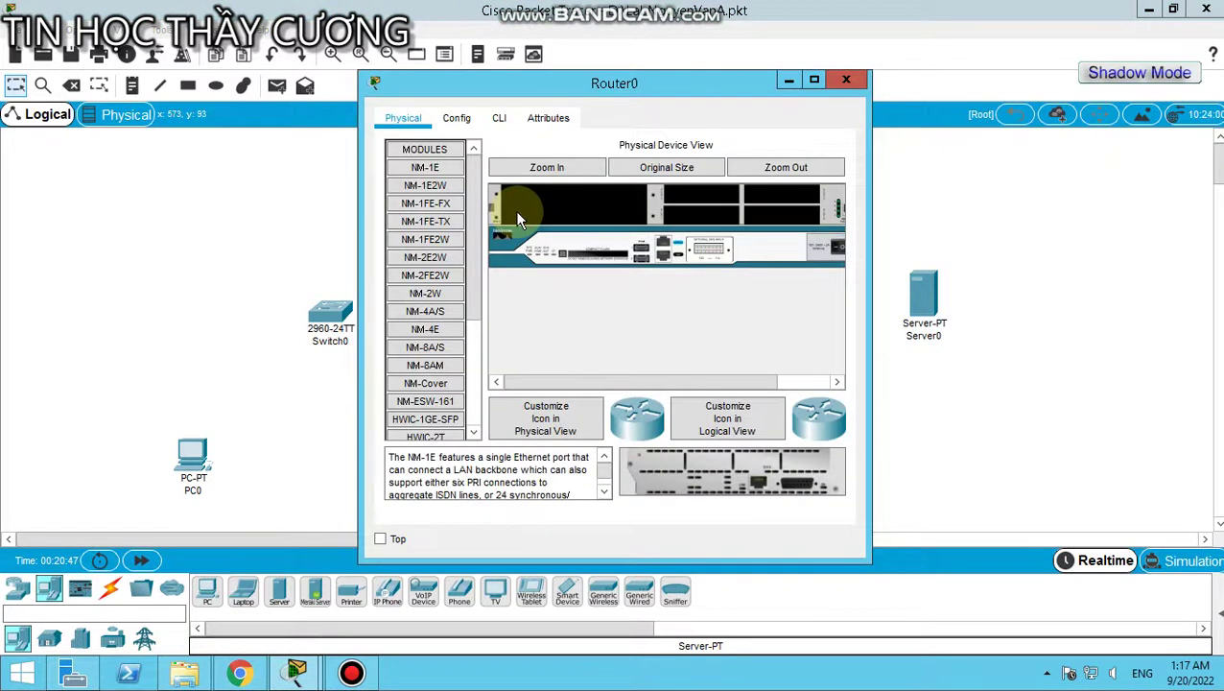
pyautogui.click(453, 115)
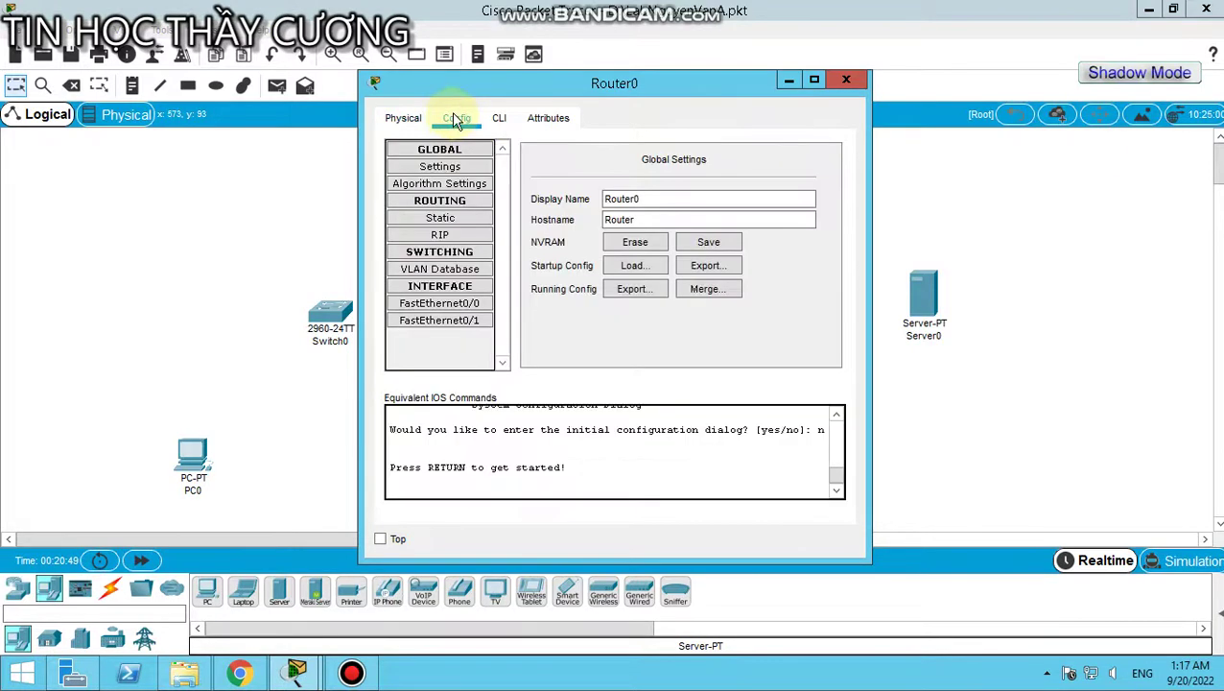
pyautogui.doubleClick(665, 197)
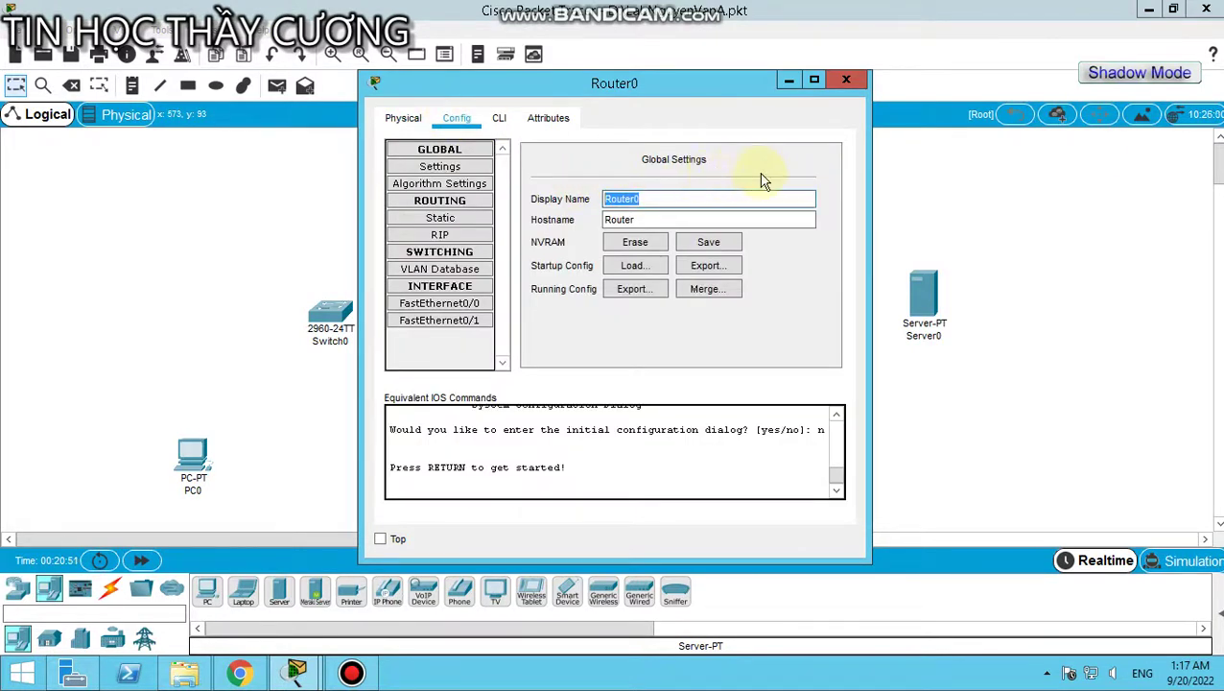
pyautogui.write('CenterRouter')
pyautogui.doubleClick(607, 219)
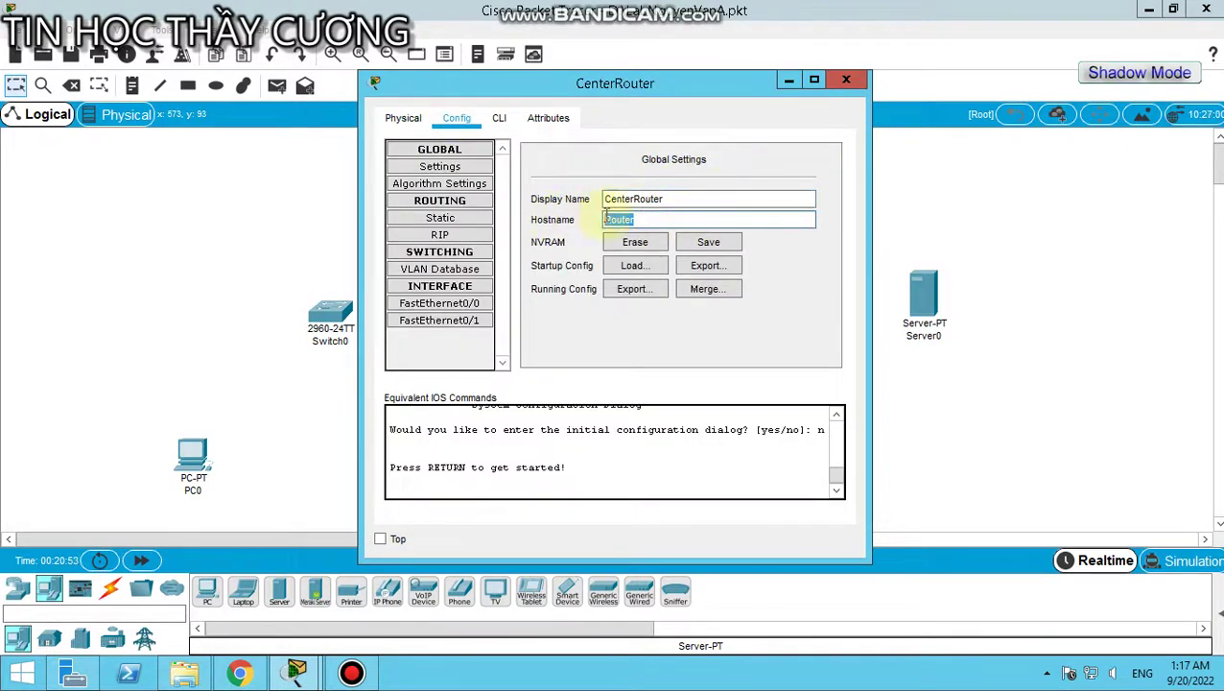
pyautogui.hotkey('ctrl', 'v')
pyautogui.click(580, 447)
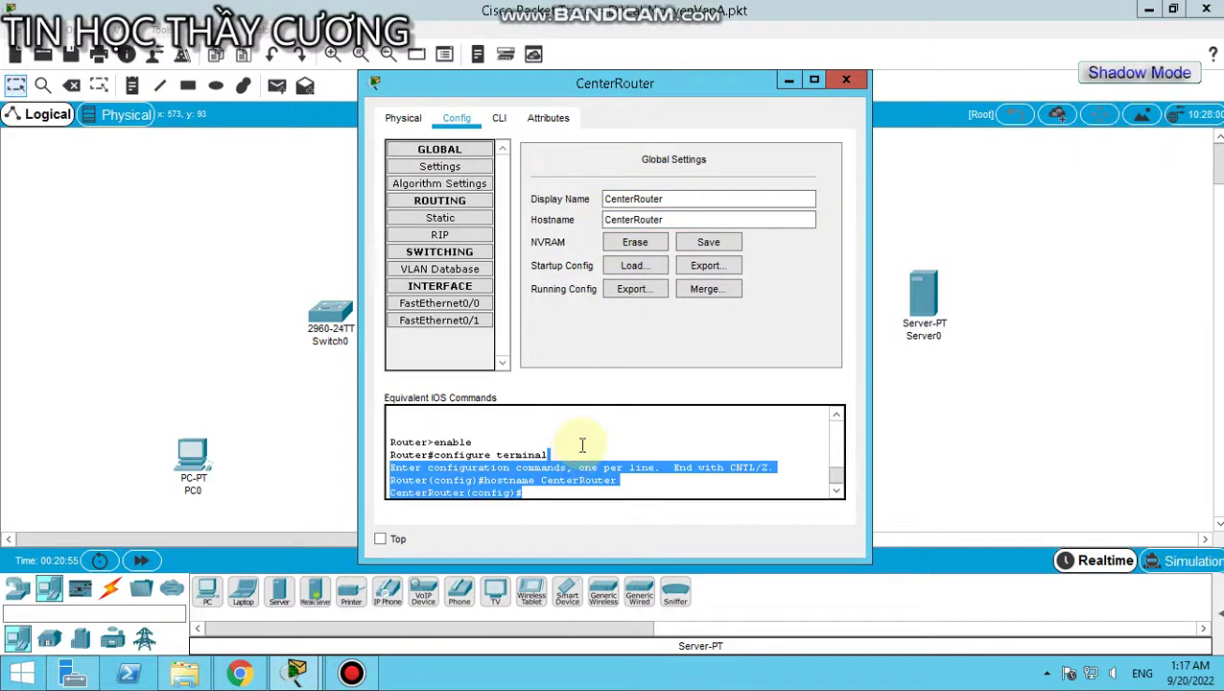
pyautogui.click(564, 450)
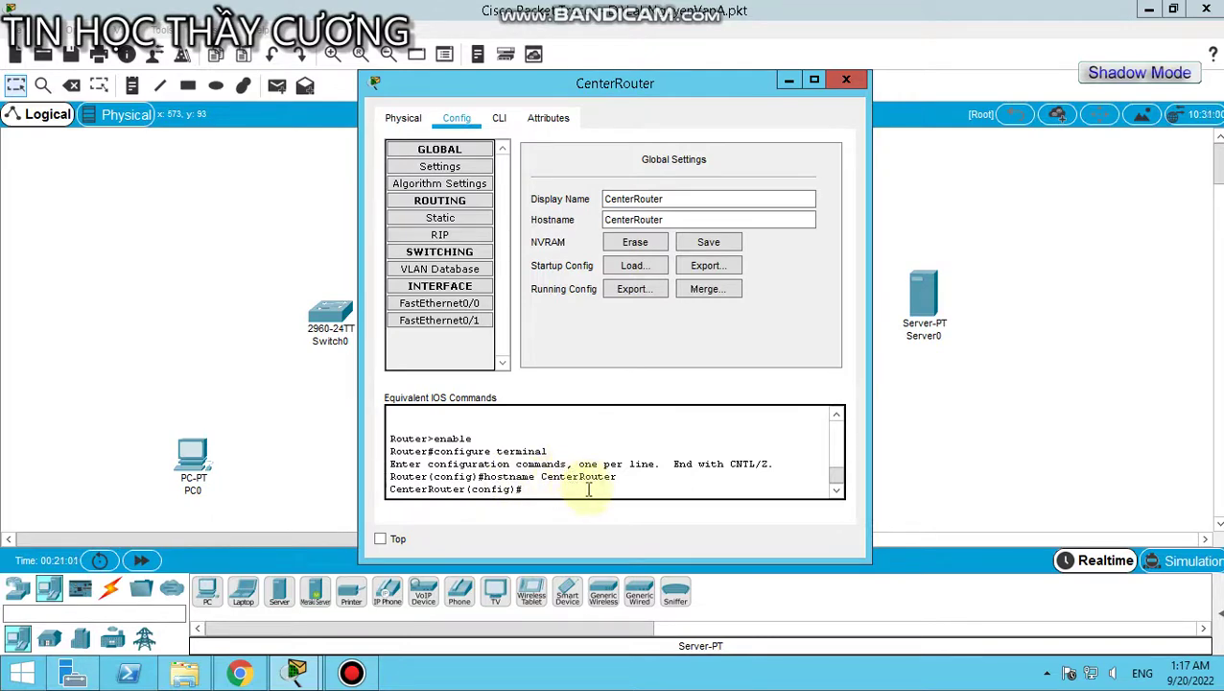
# - Following the lab diagram in Chrome, turn on CenterRouter's FastEthernet0/1 in Packet Tracer and set it to 192.168.1.1 with mask 255.255.255.0
pyautogui.click(257, 676)
pyautogui.click(460, 486)
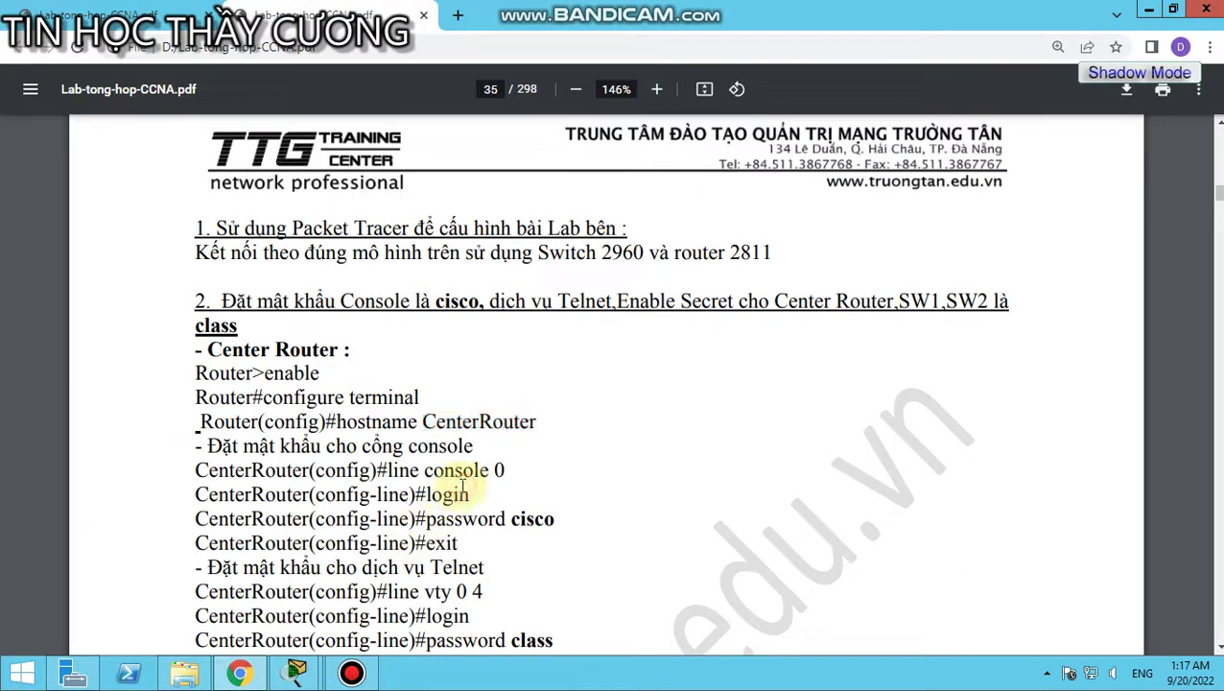
pyautogui.scroll(6, 470, 485)
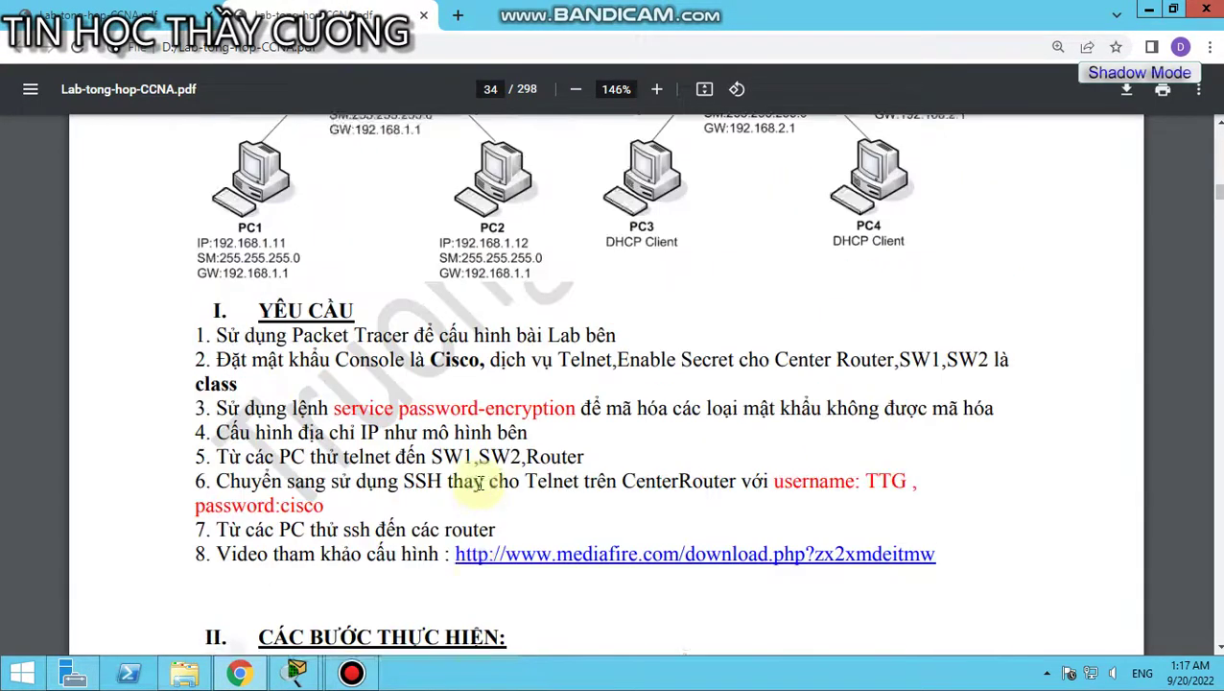
pyautogui.scroll(4, 479, 483)
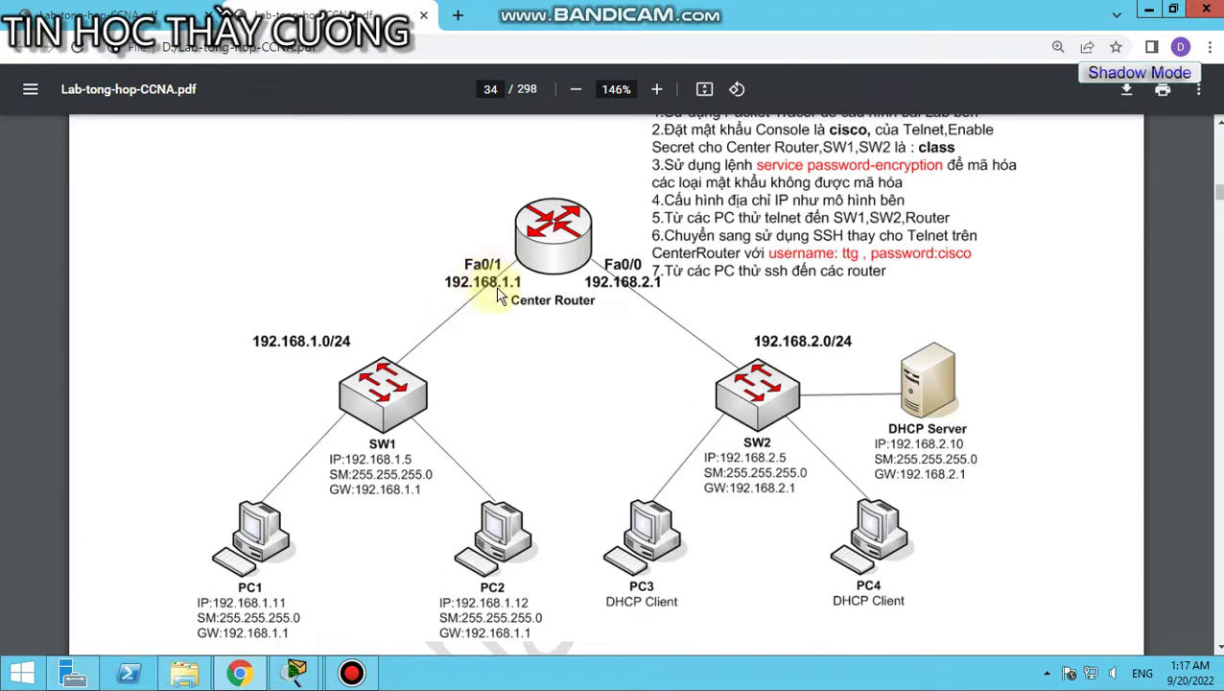
pyautogui.click(351, 671)
pyautogui.moveTo(305, 648)
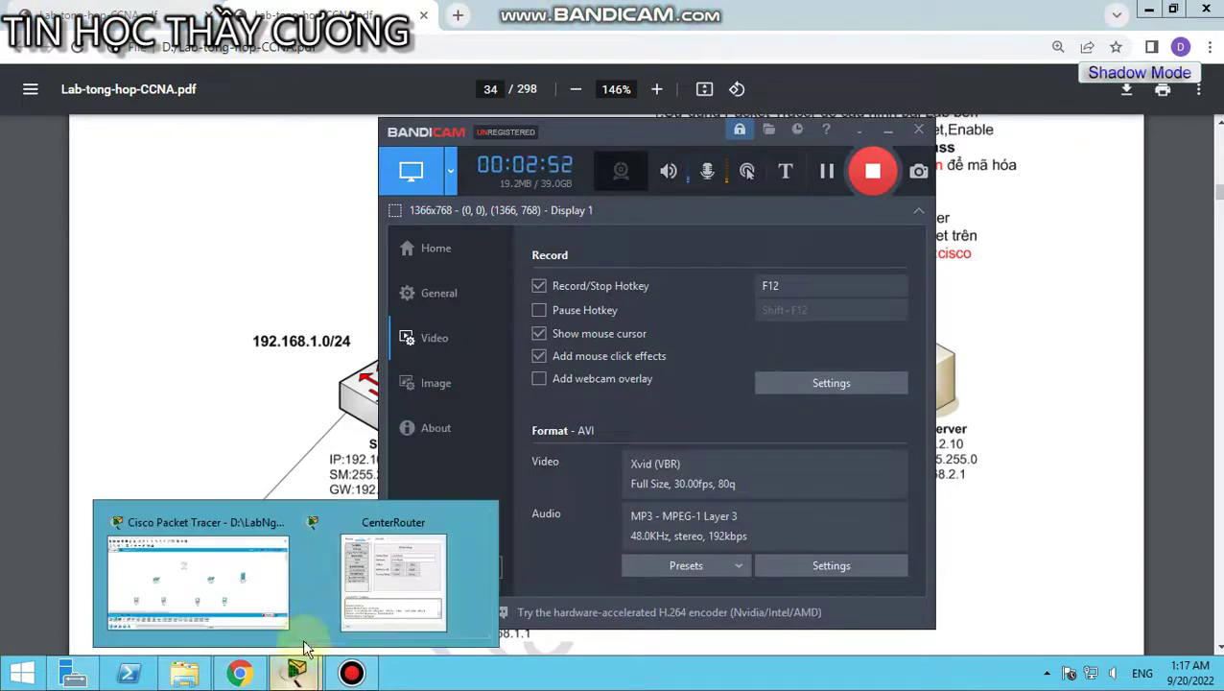
pyautogui.click(357, 570)
pyautogui.click(465, 327)
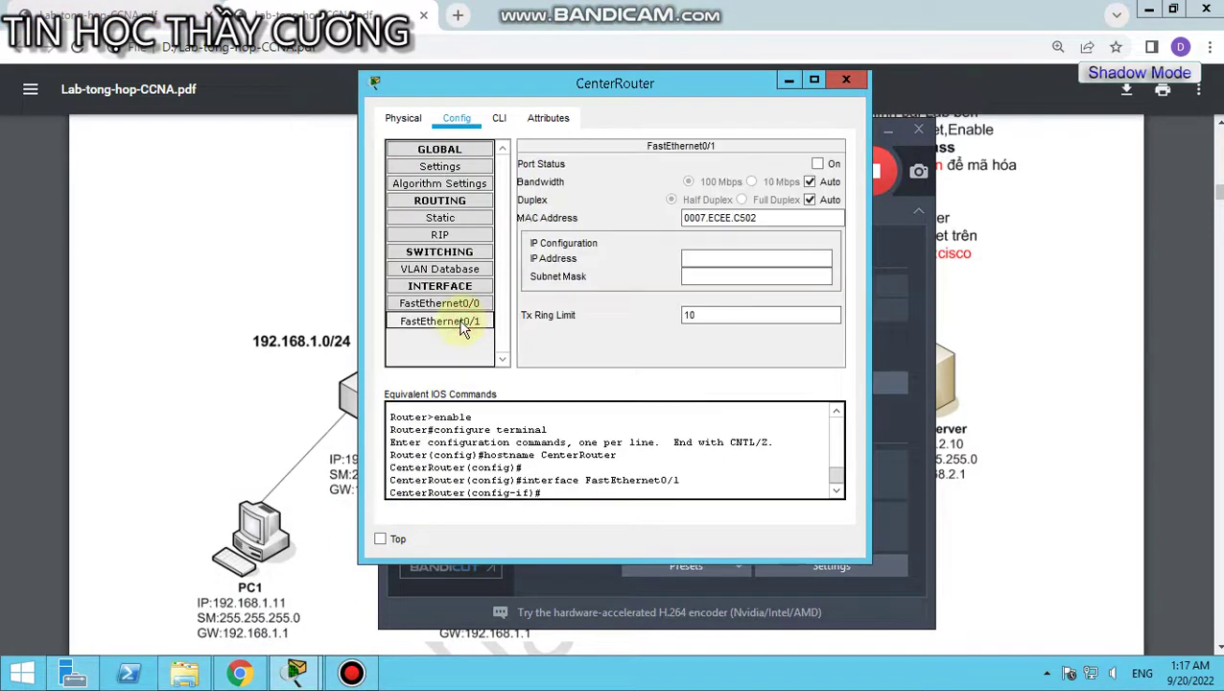
pyautogui.click(817, 163)
pyautogui.click(726, 257)
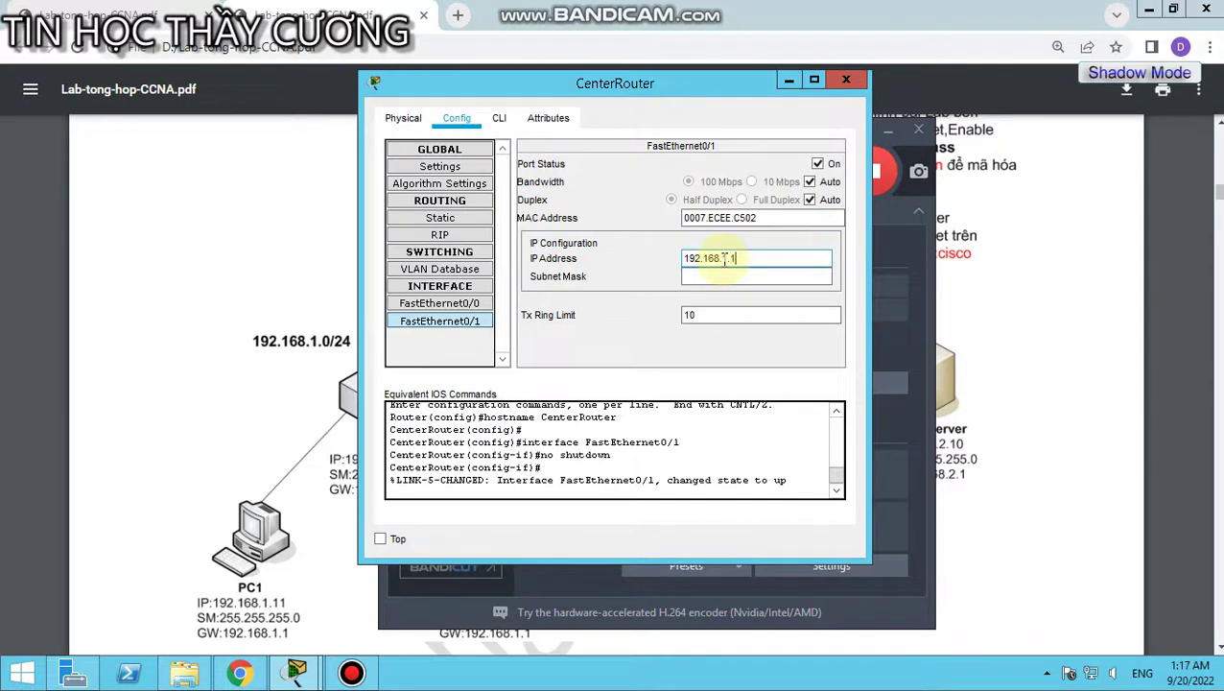
pyautogui.click(771, 276)
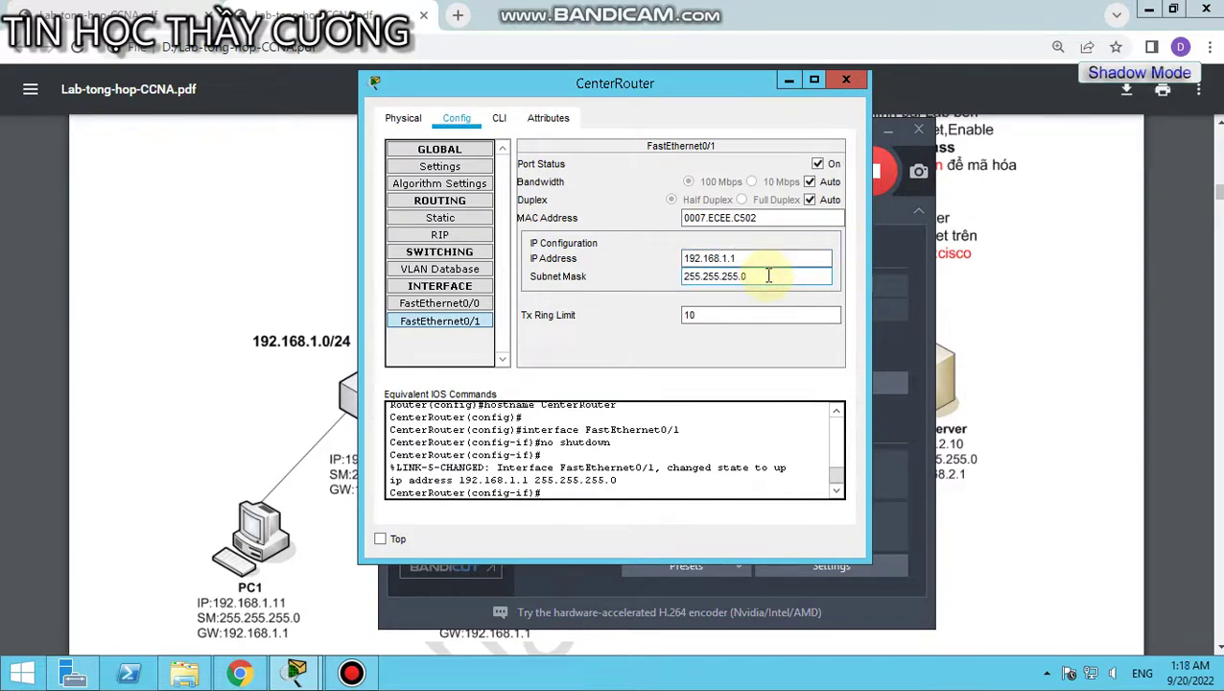
pyautogui.click(439, 324)
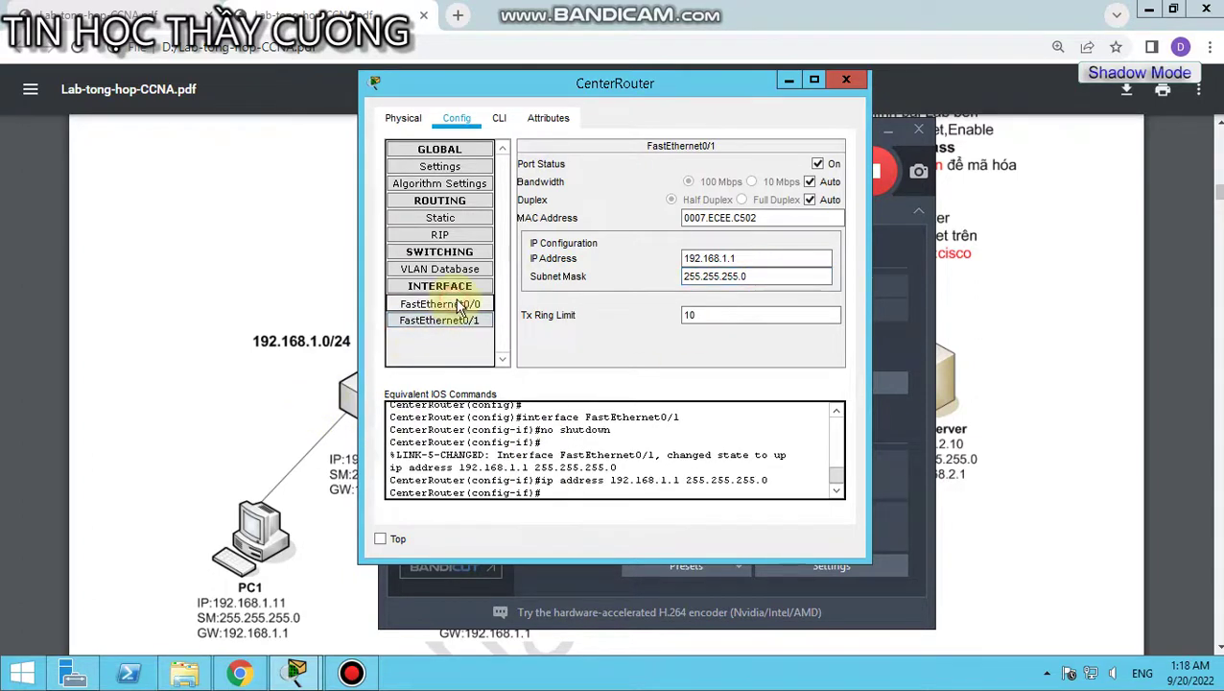
# - Set CenterRouter's FastEthernet0/0 to 192.168.2.1 with mask 255.255.255.0, turn the port on, and close the router window after reviewing both interfaces
pyautogui.click(439, 303)
pyautogui.click(695, 259)
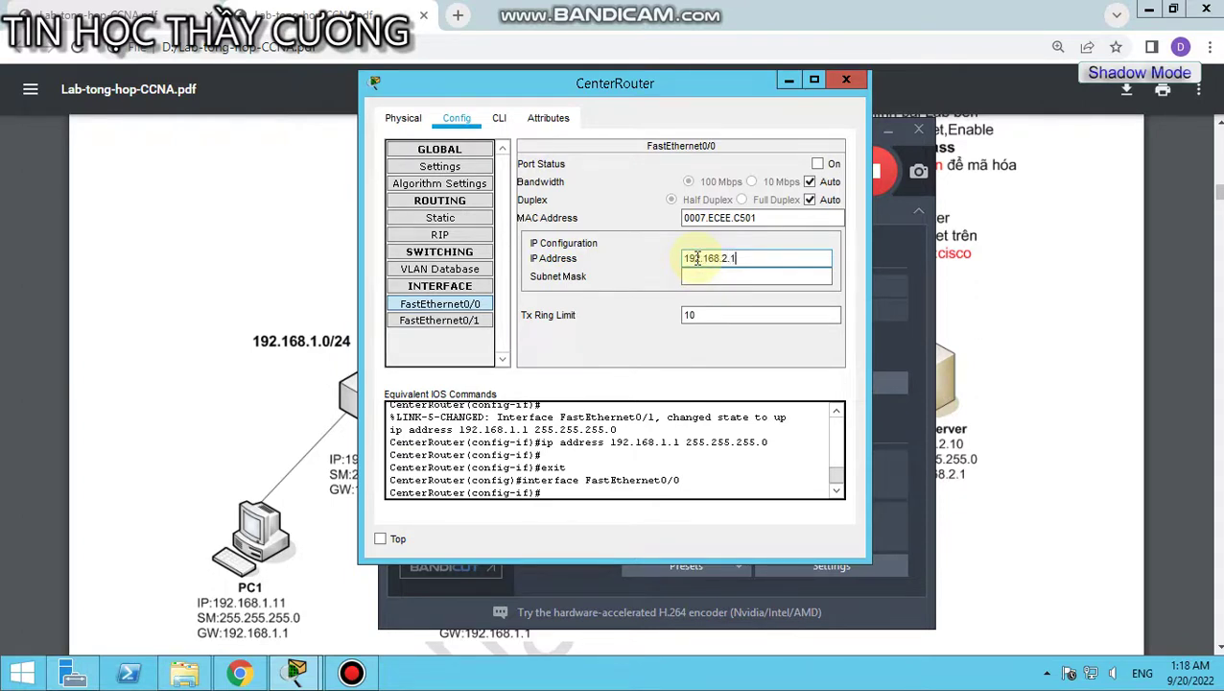
pyautogui.click(773, 276)
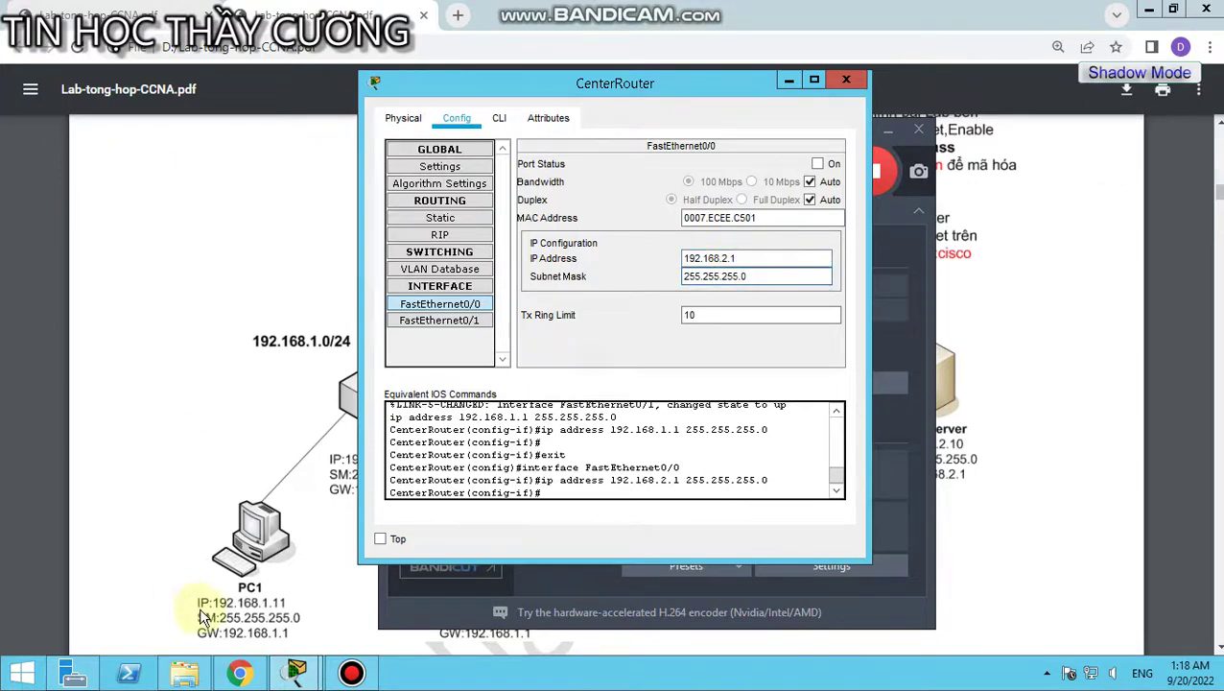
pyautogui.click(254, 677)
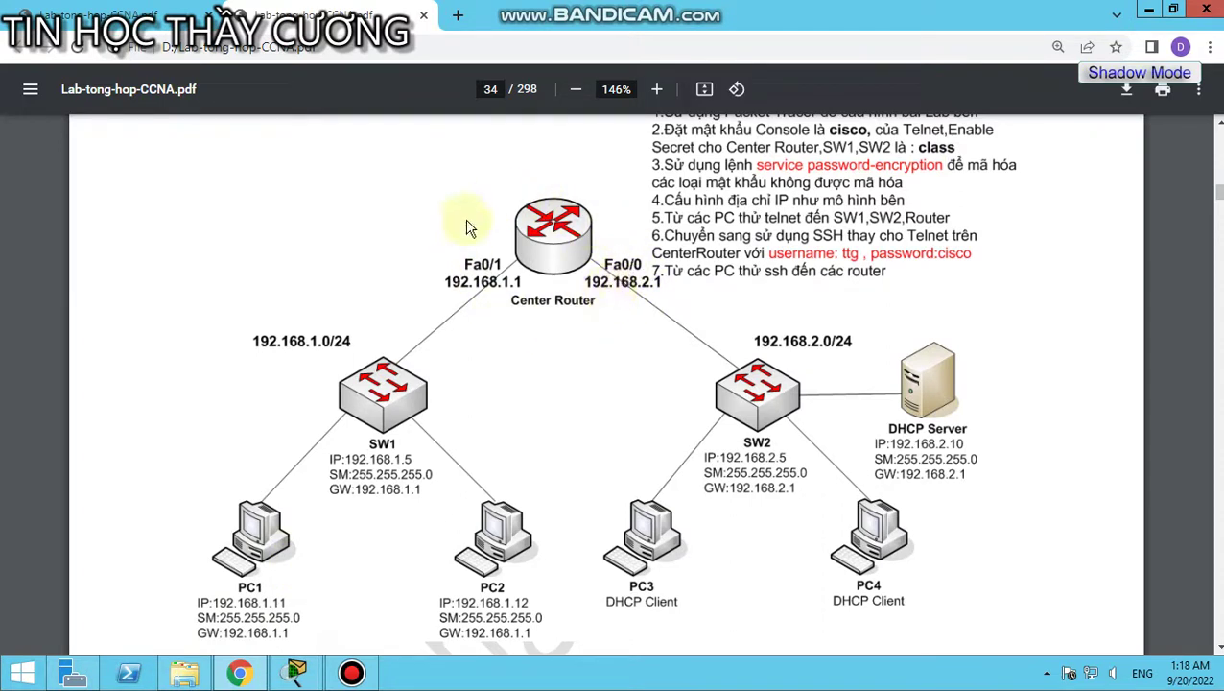
pyautogui.moveTo(299, 678)
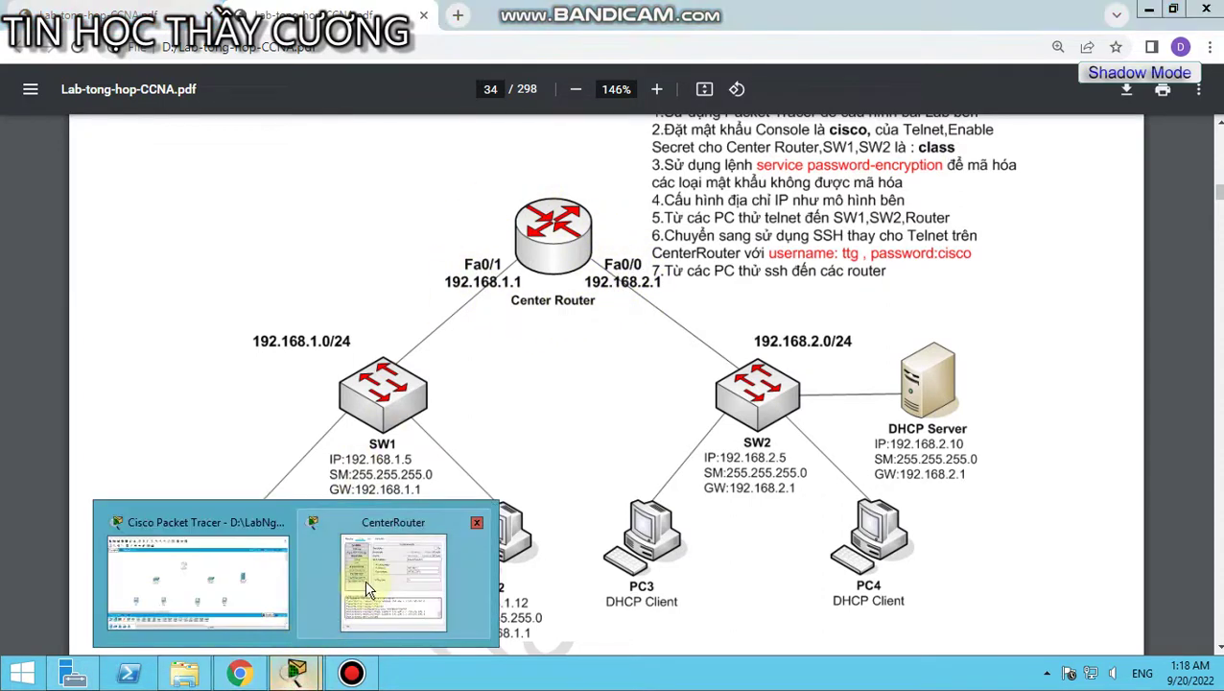
pyautogui.click(406, 581)
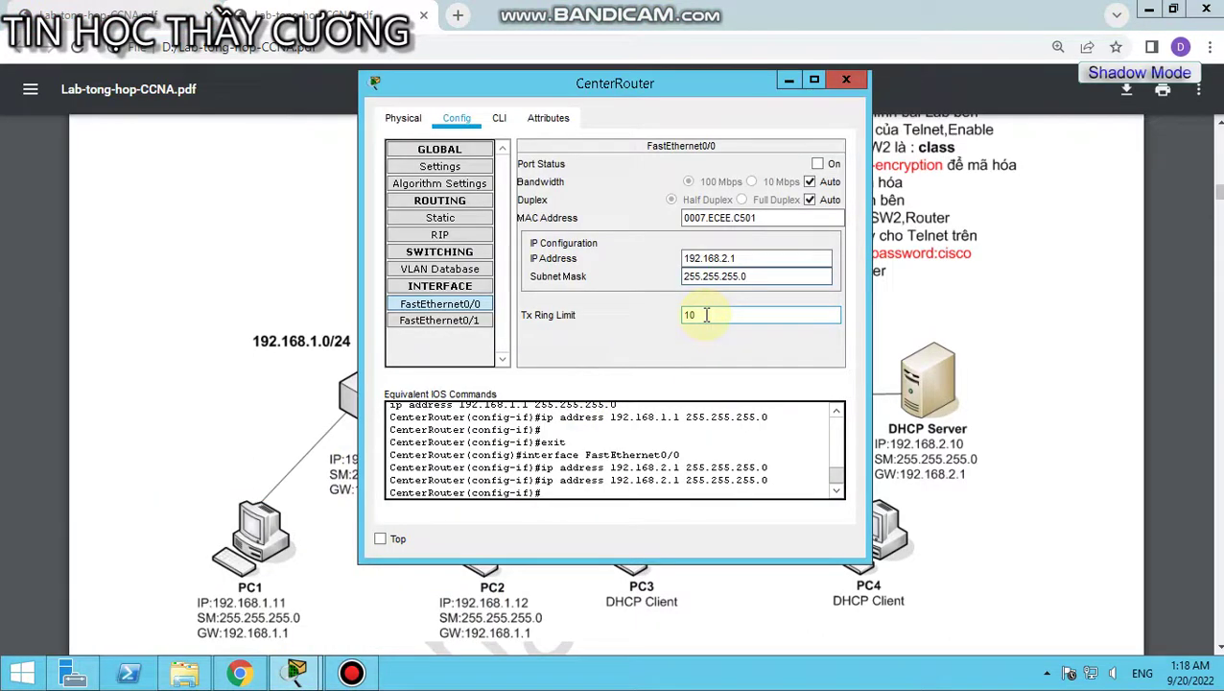
pyautogui.click(816, 165)
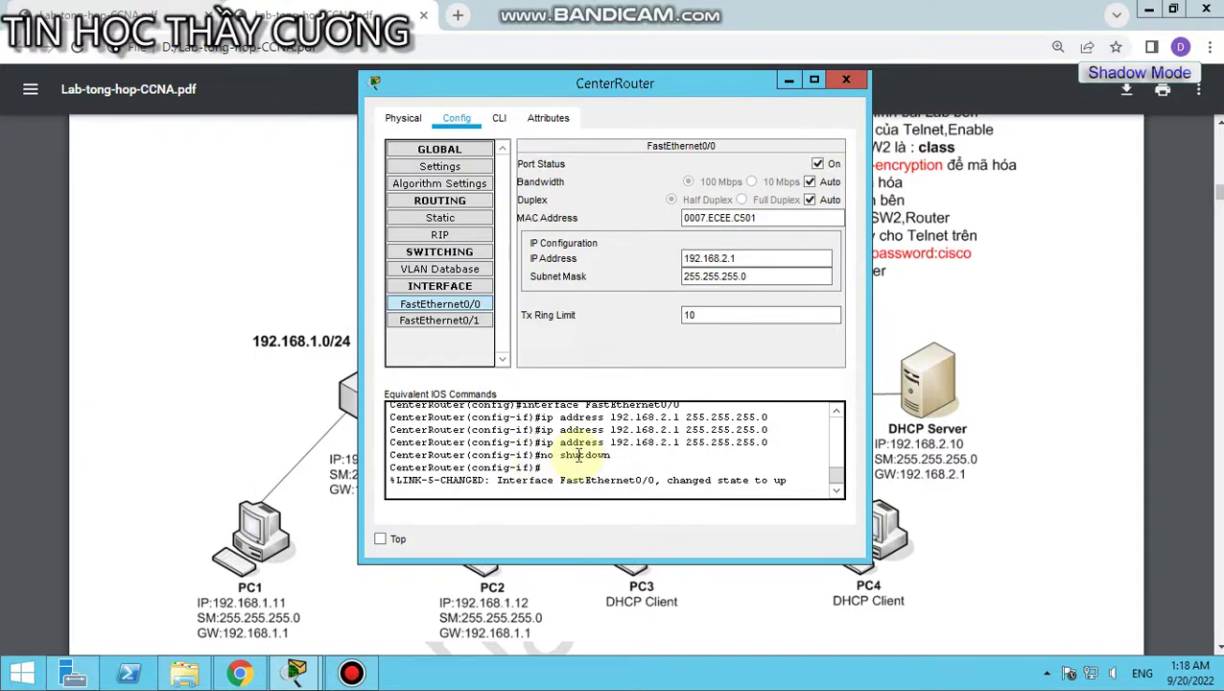
pyautogui.click(434, 319)
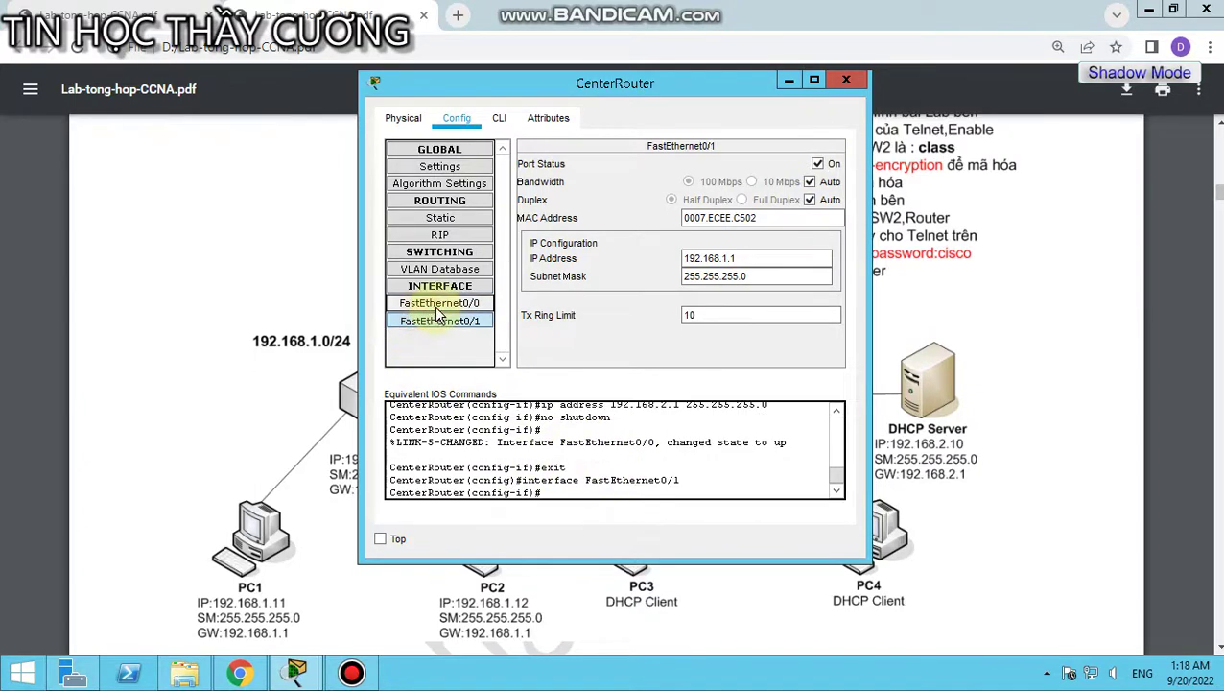
pyautogui.click(437, 303)
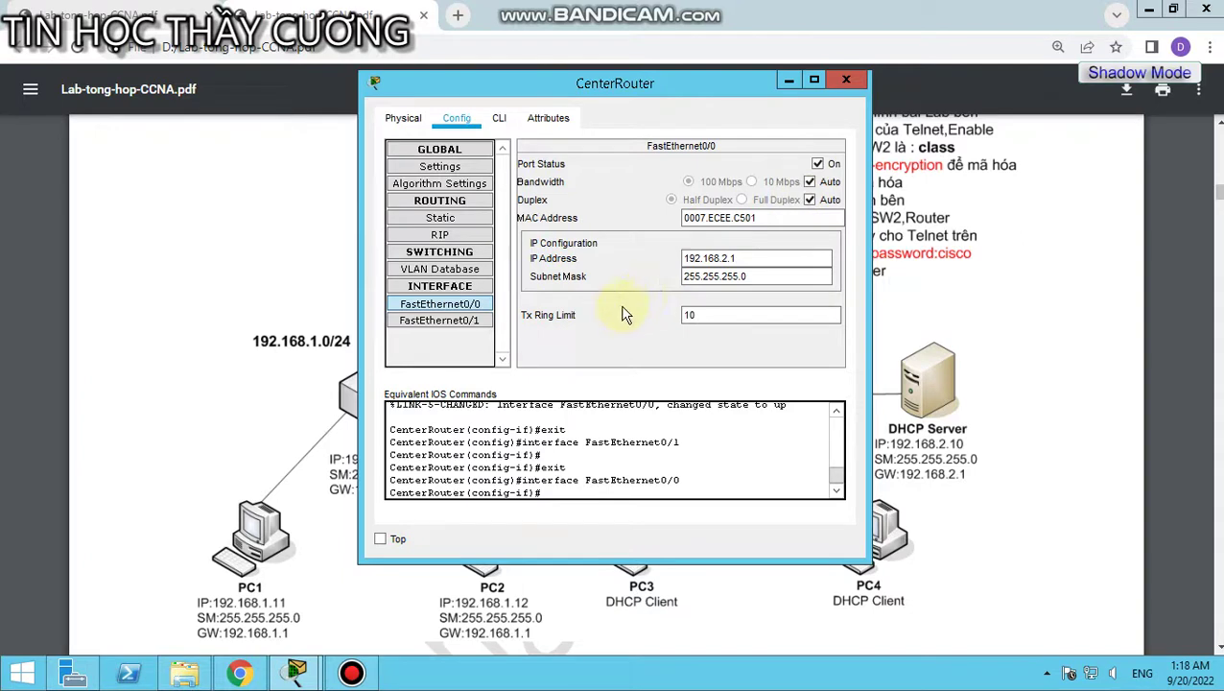
pyautogui.click(439, 320)
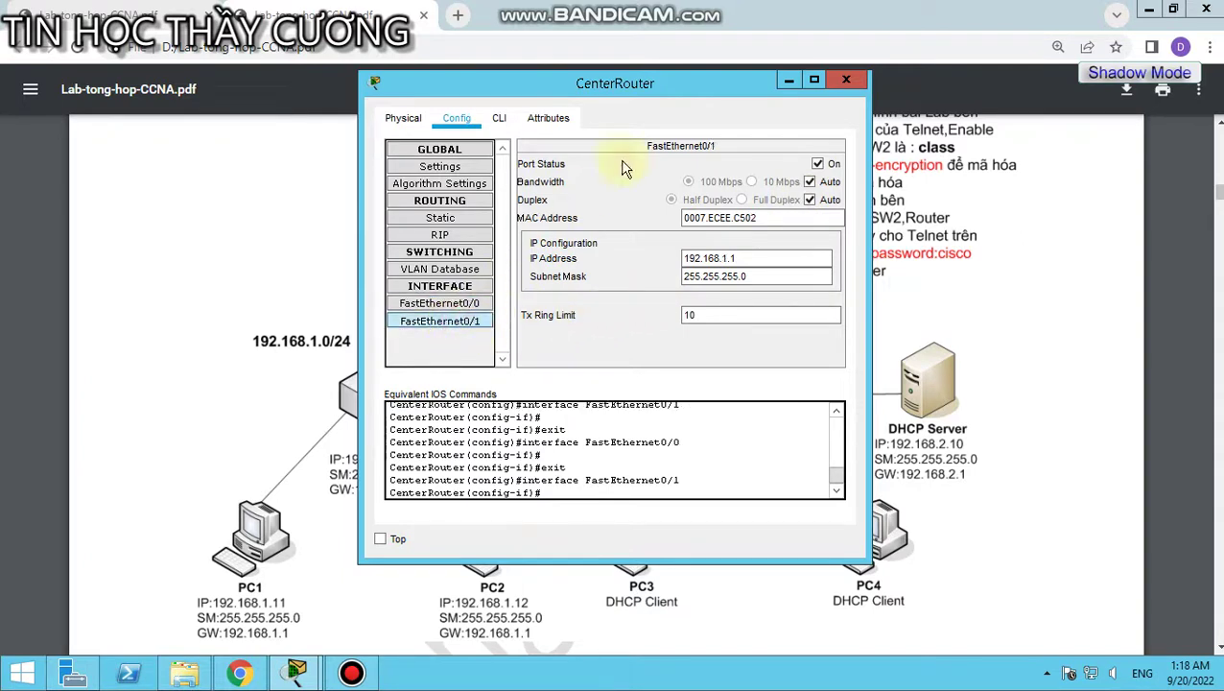
pyautogui.click(848, 78)
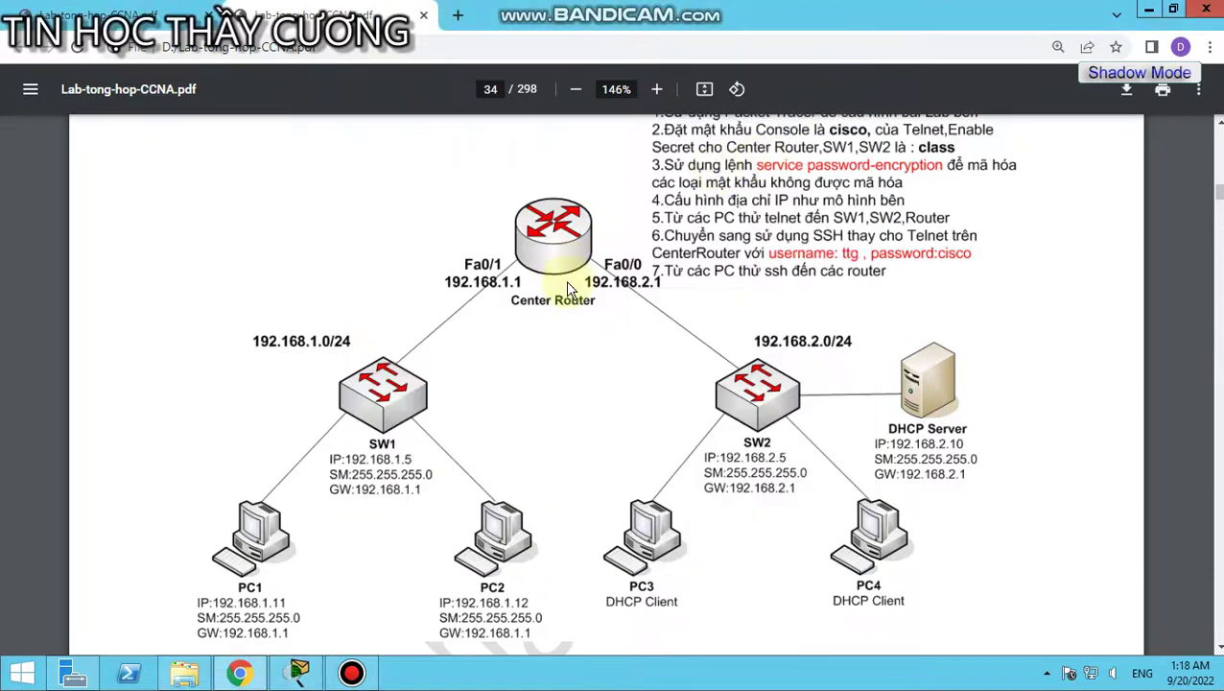
# - In Packet Tracer, connect FastEthernet0/1 of Switch0 to FastEthernet0/1 of CenterRouter with a copper straight-through cable
pyautogui.click(298, 673)
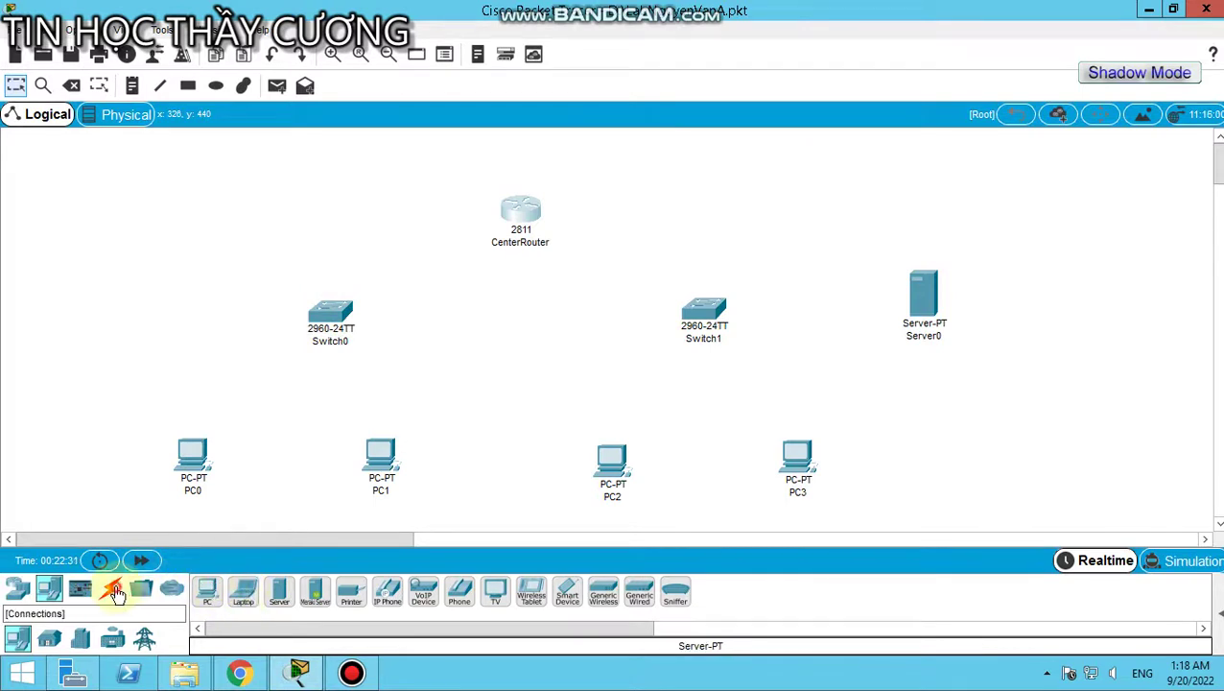
pyautogui.click(110, 588)
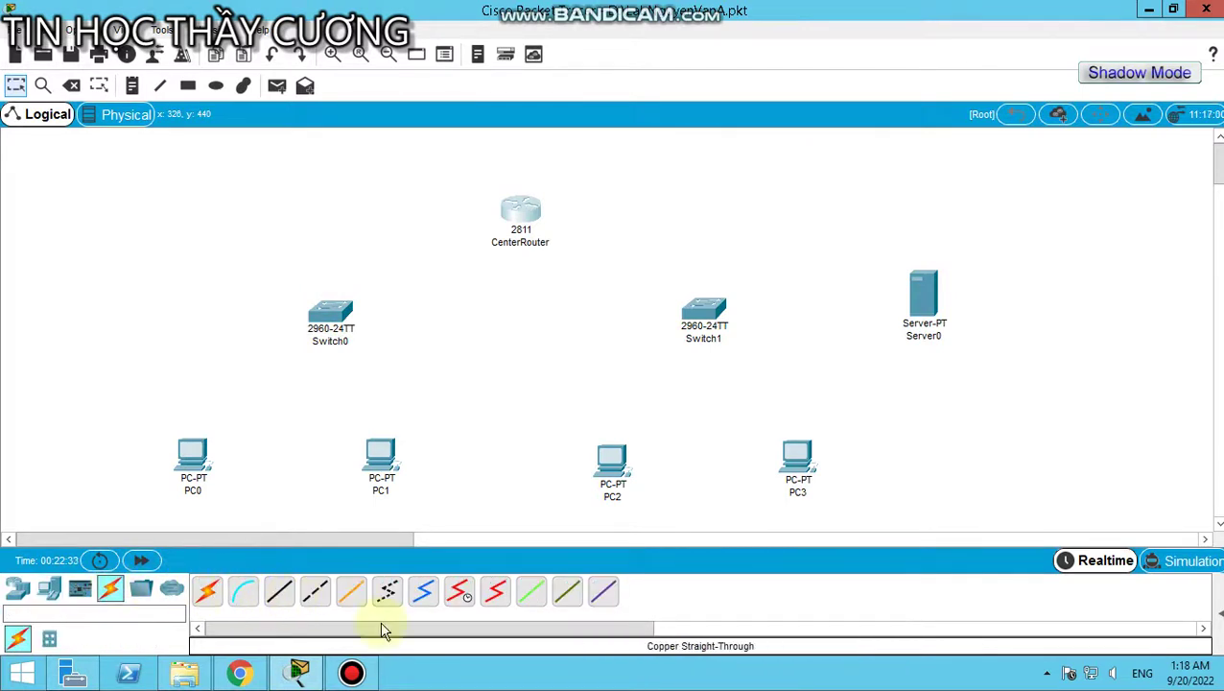
pyautogui.click(277, 595)
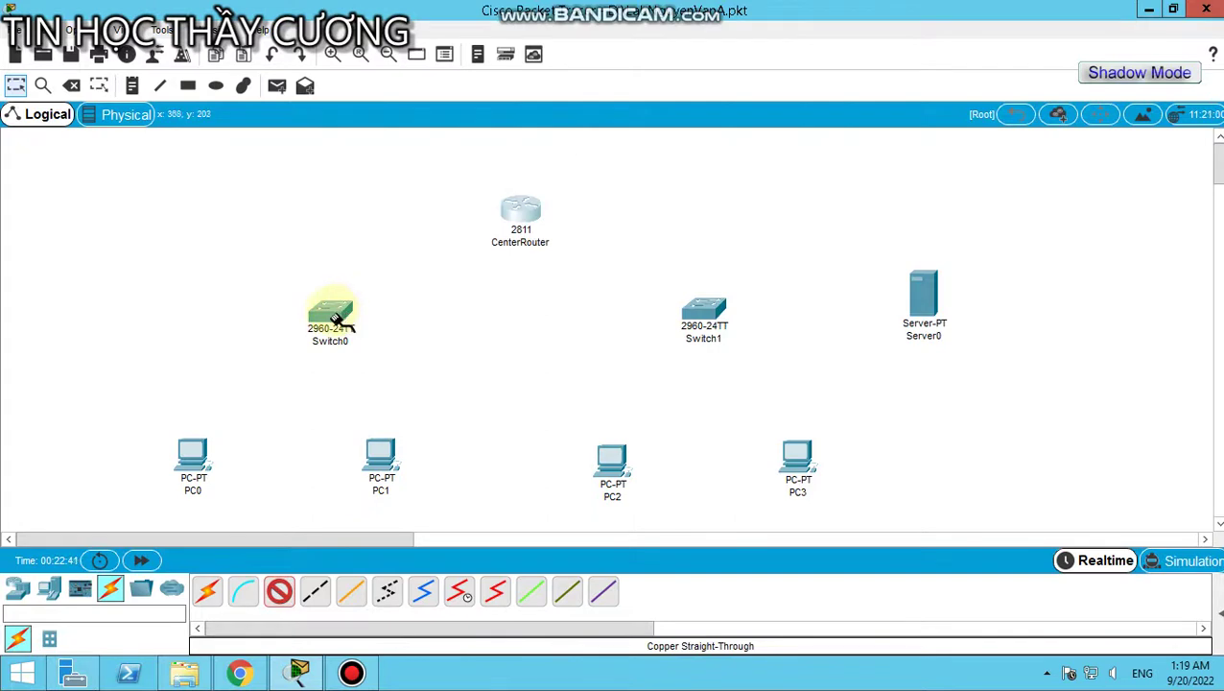
pyautogui.click(331, 315)
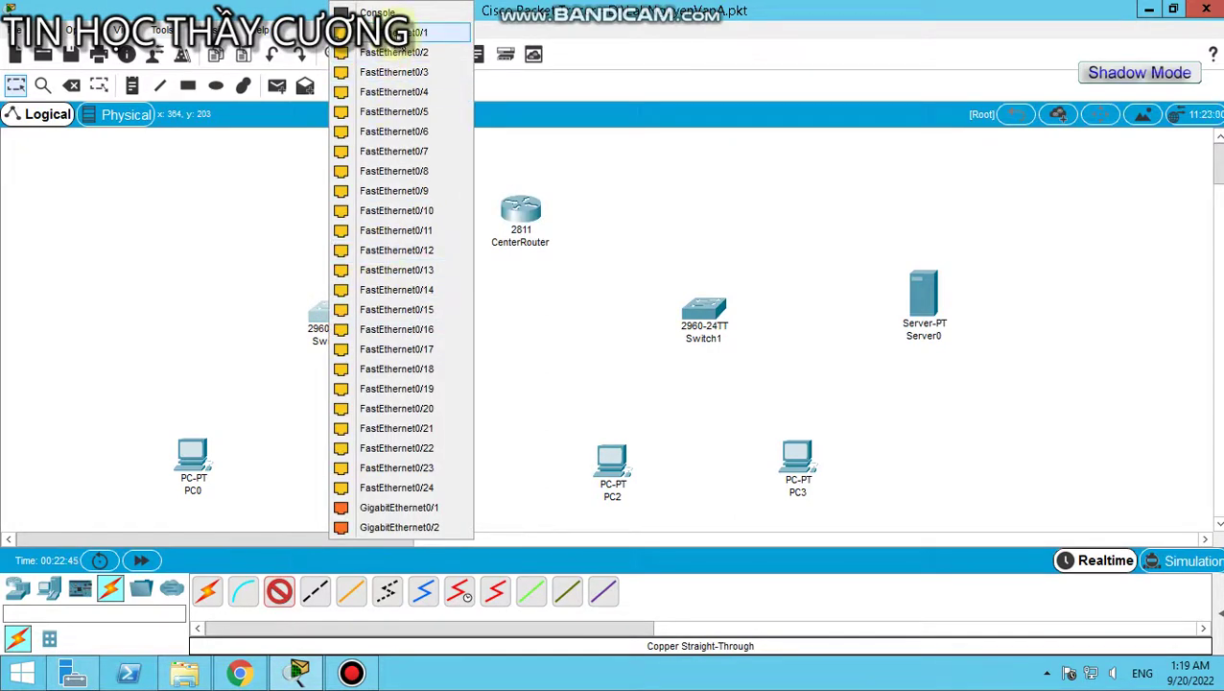
pyautogui.click(400, 32)
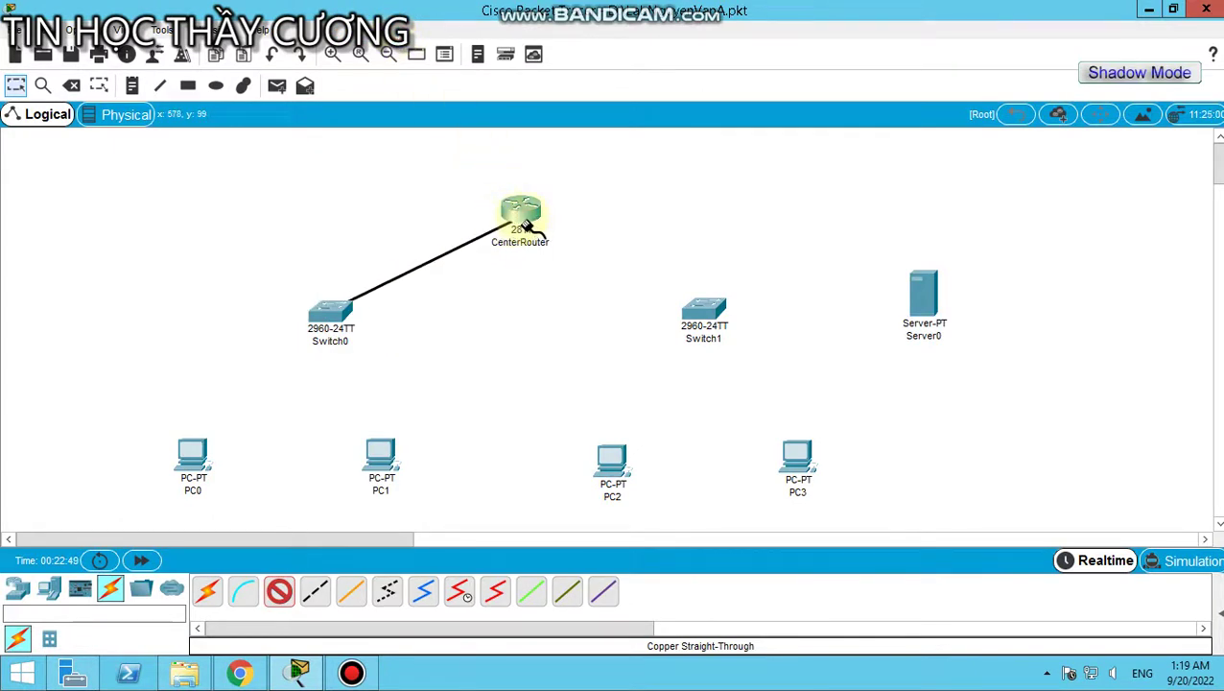
pyautogui.moveTo(518, 215)
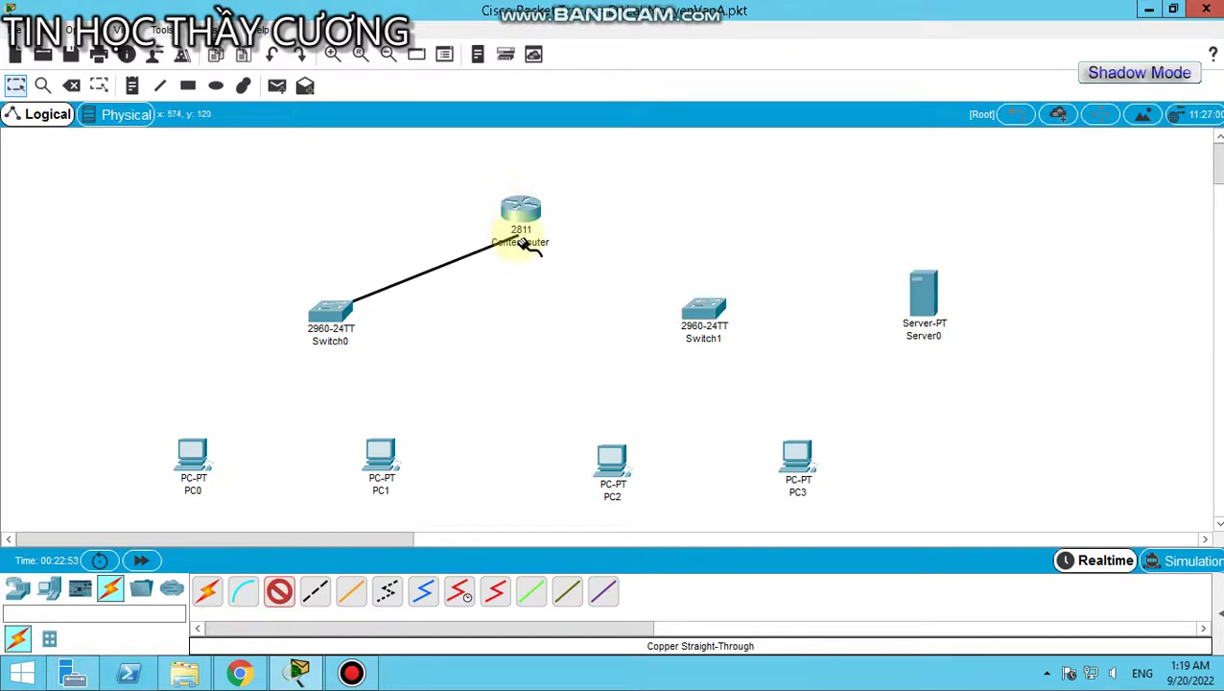
pyautogui.click(527, 216)
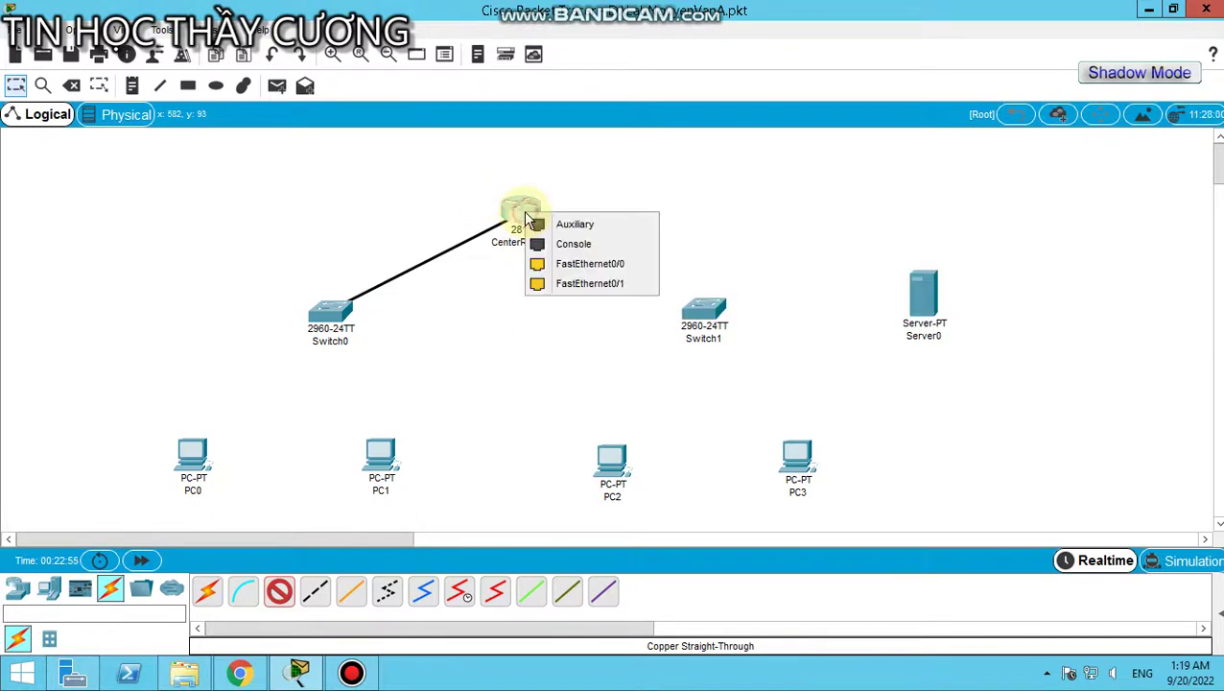
pyautogui.click(582, 287)
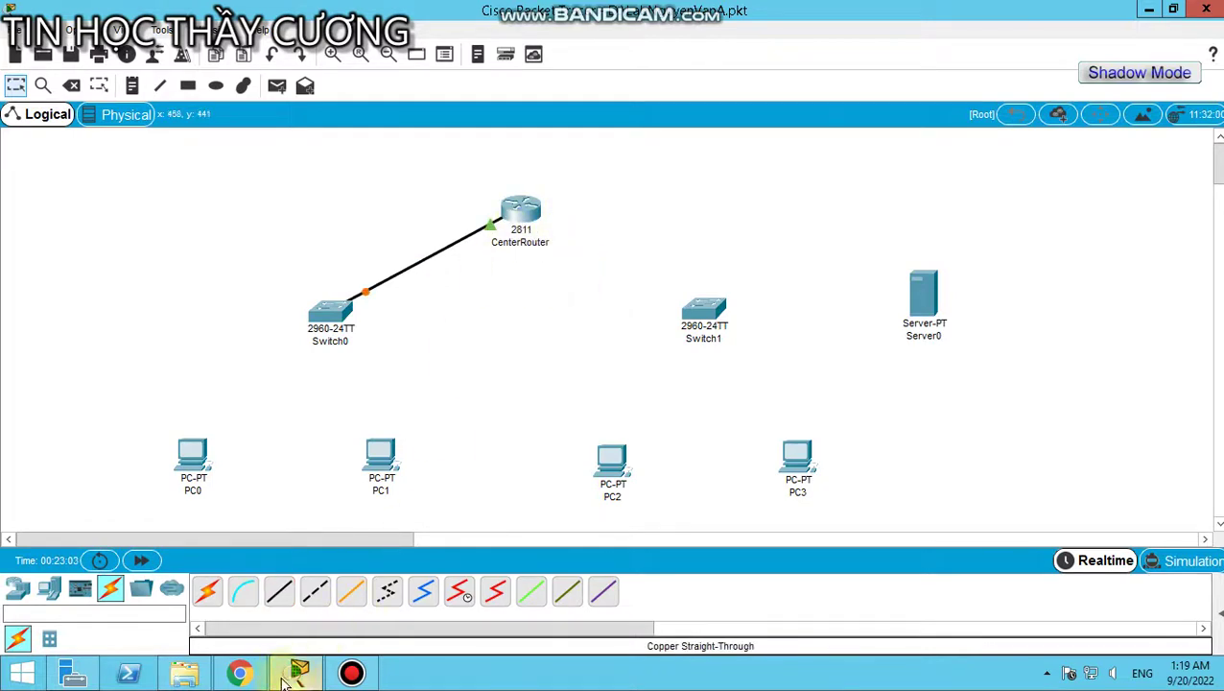
# - Following the lab diagram in Chrome, connect CenterRouter's FastEthernet0/0 to Switch1's FastEthernet0/1 with a copper straight-through cable
pyautogui.click(242, 672)
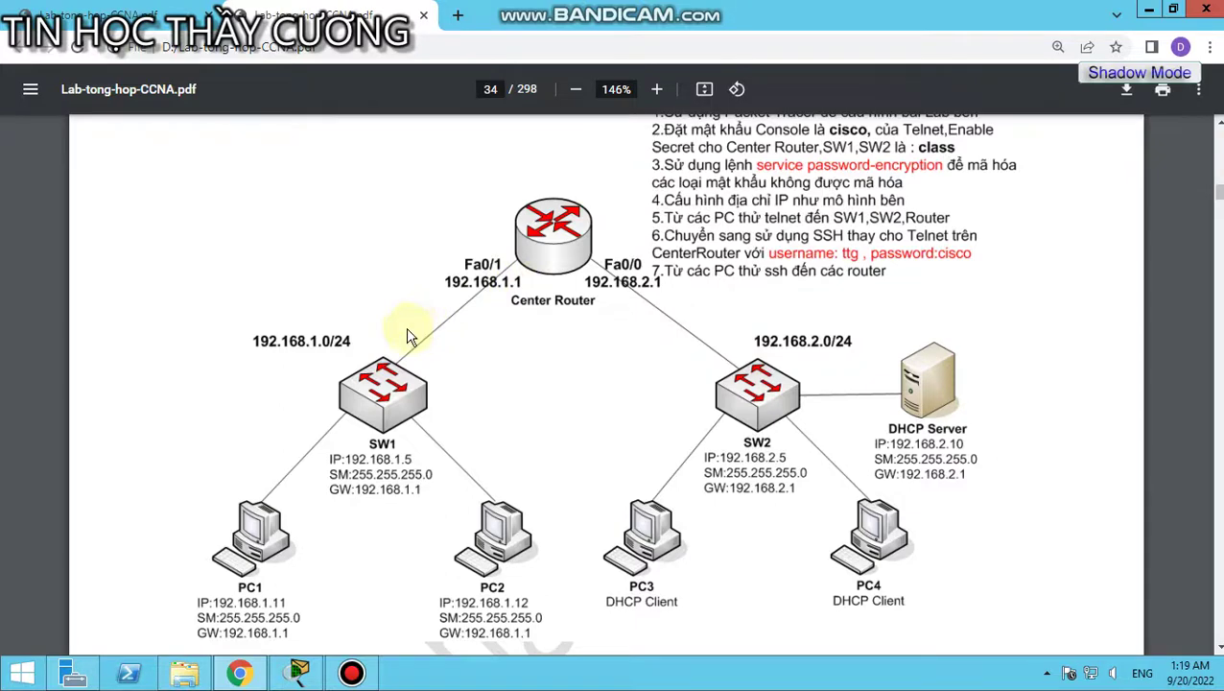
pyautogui.click(298, 672)
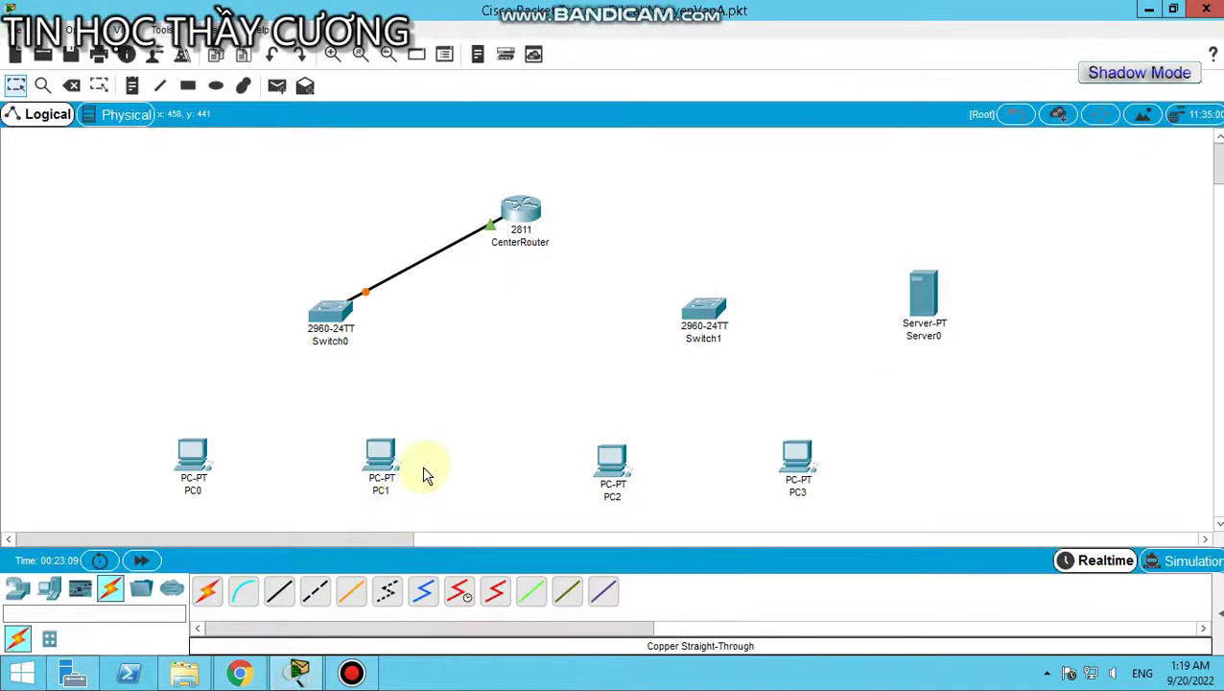
pyautogui.click(278, 591)
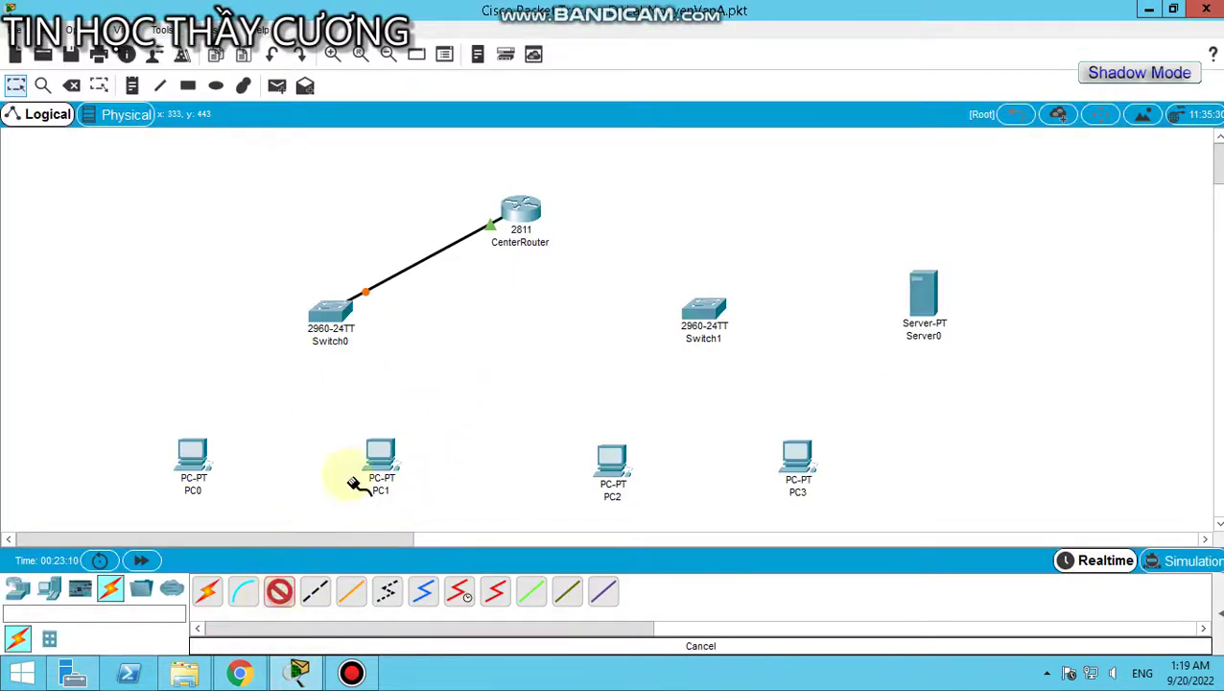
pyautogui.click(519, 215)
pyautogui.click(539, 262)
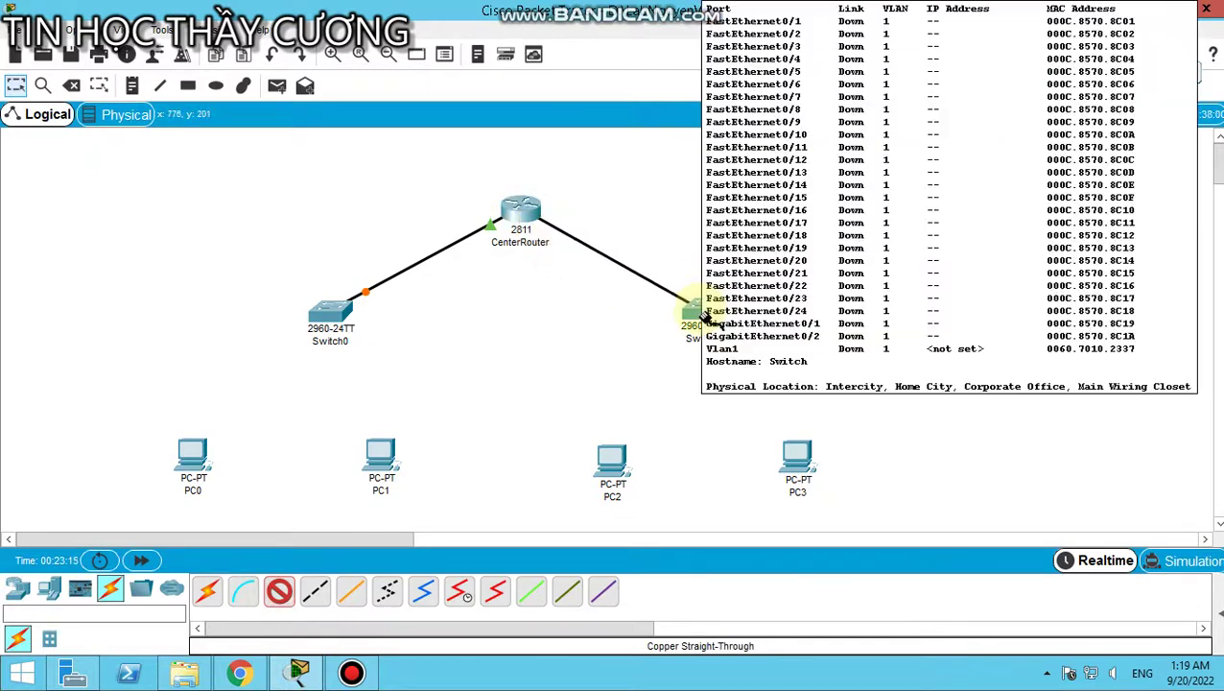
pyautogui.click(703, 314)
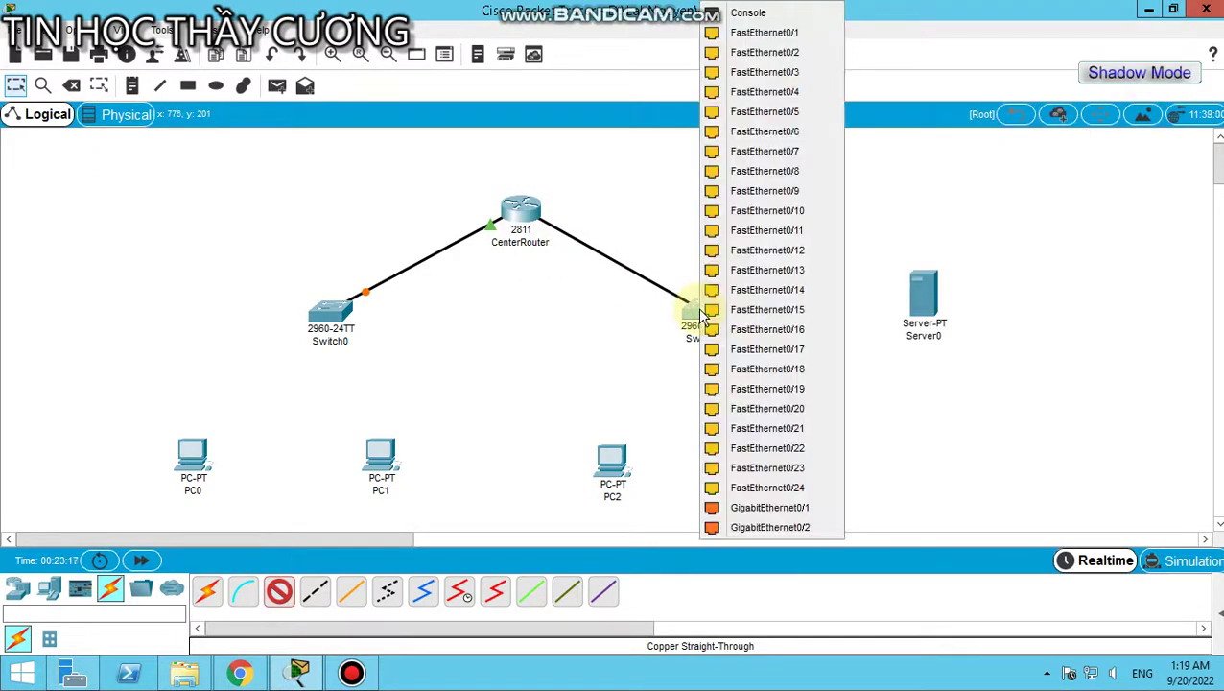
pyautogui.click(777, 38)
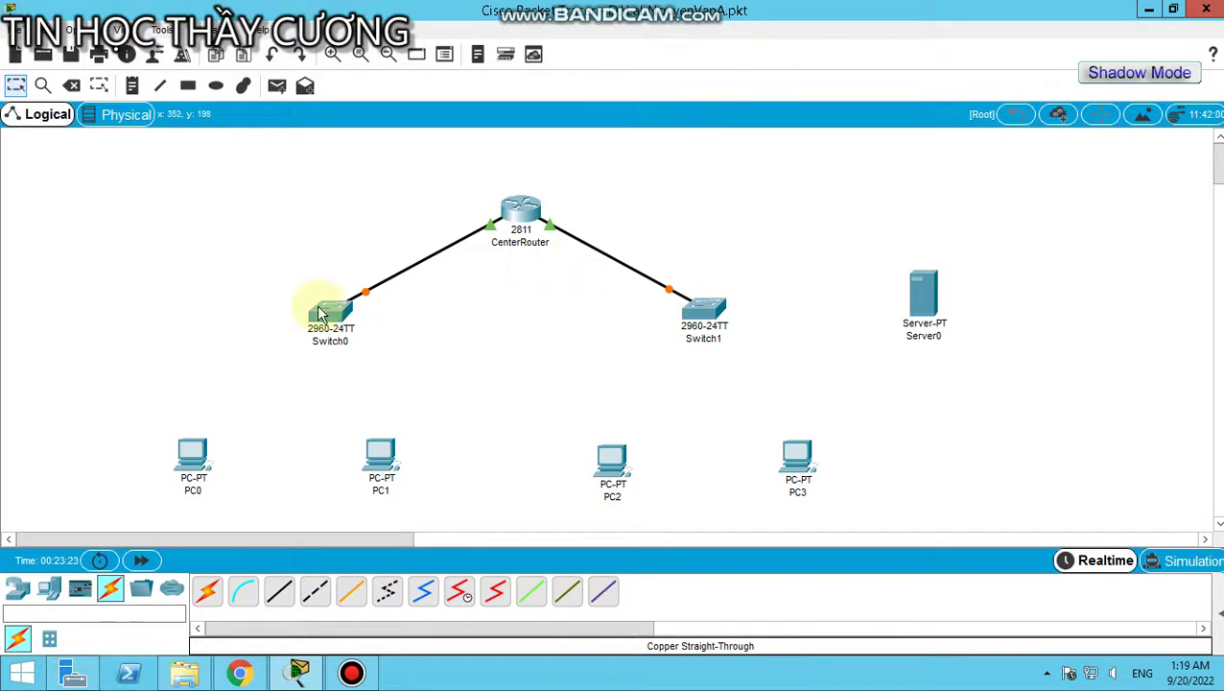
# - After checking the lab diagram in Chrome, connect PC0's FastEthernet0 to Switch0's FastEthernet0/2 in Packet Tracer with a copper straight-through cable
pyautogui.click(240, 672)
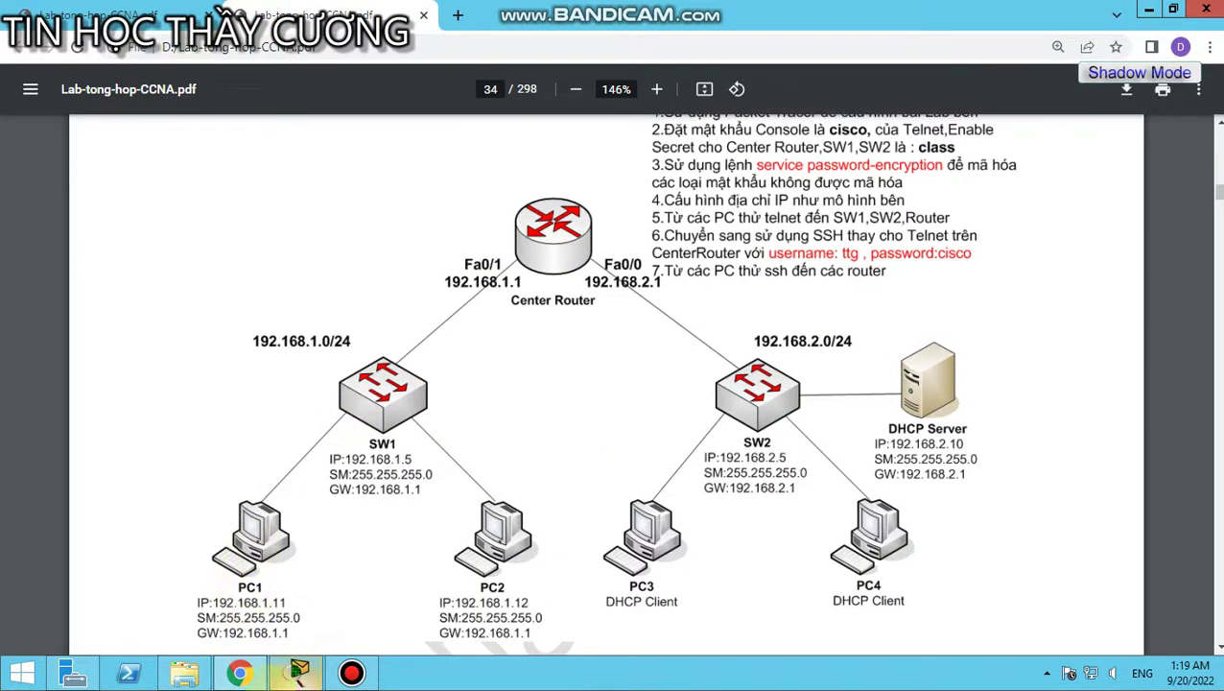
pyautogui.click(300, 672)
pyautogui.click(280, 590)
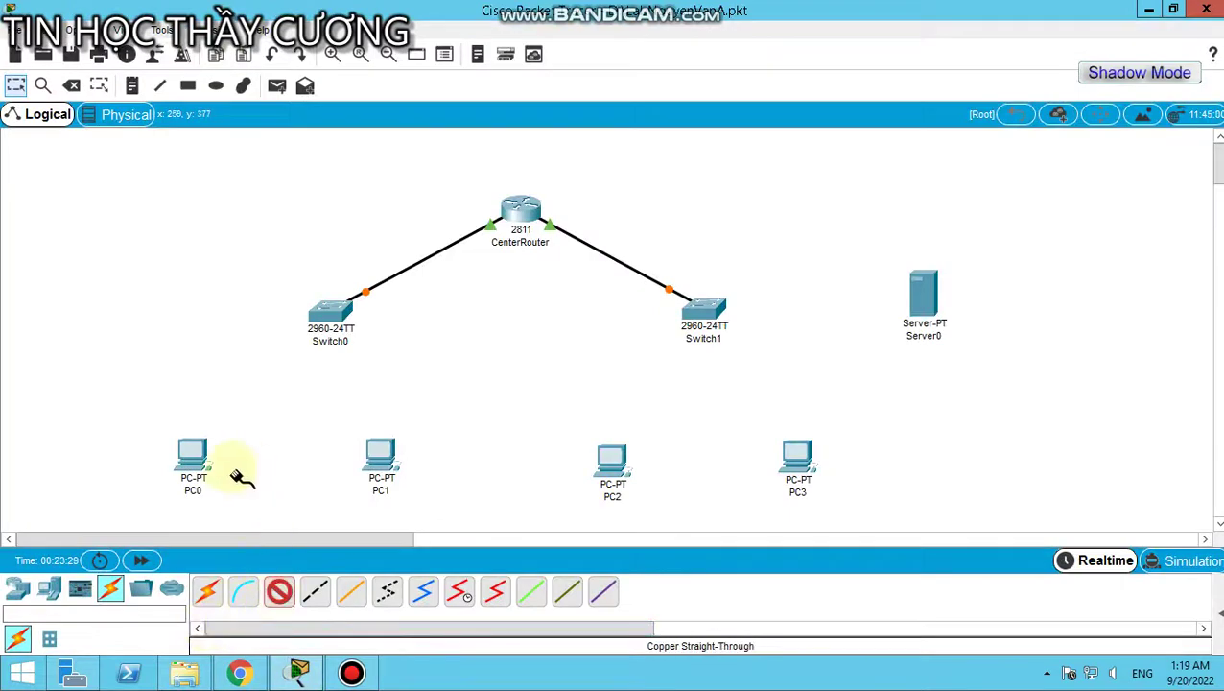
pyautogui.click(195, 444)
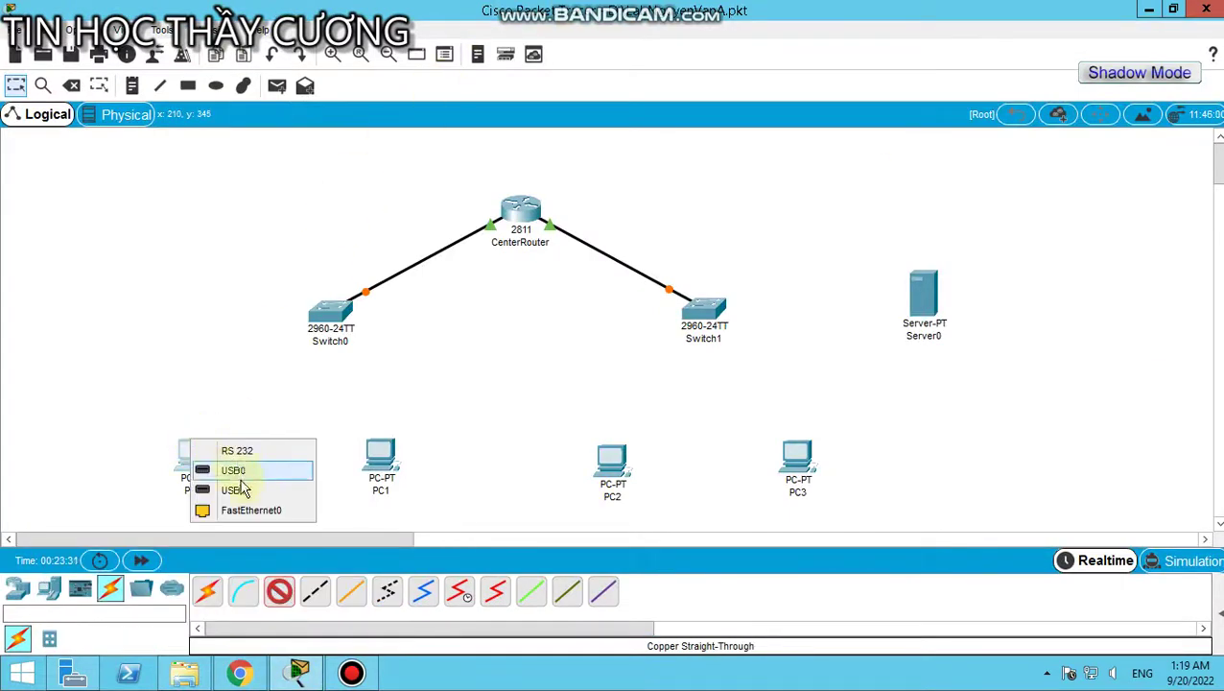
pyautogui.click(230, 506)
pyautogui.click(318, 305)
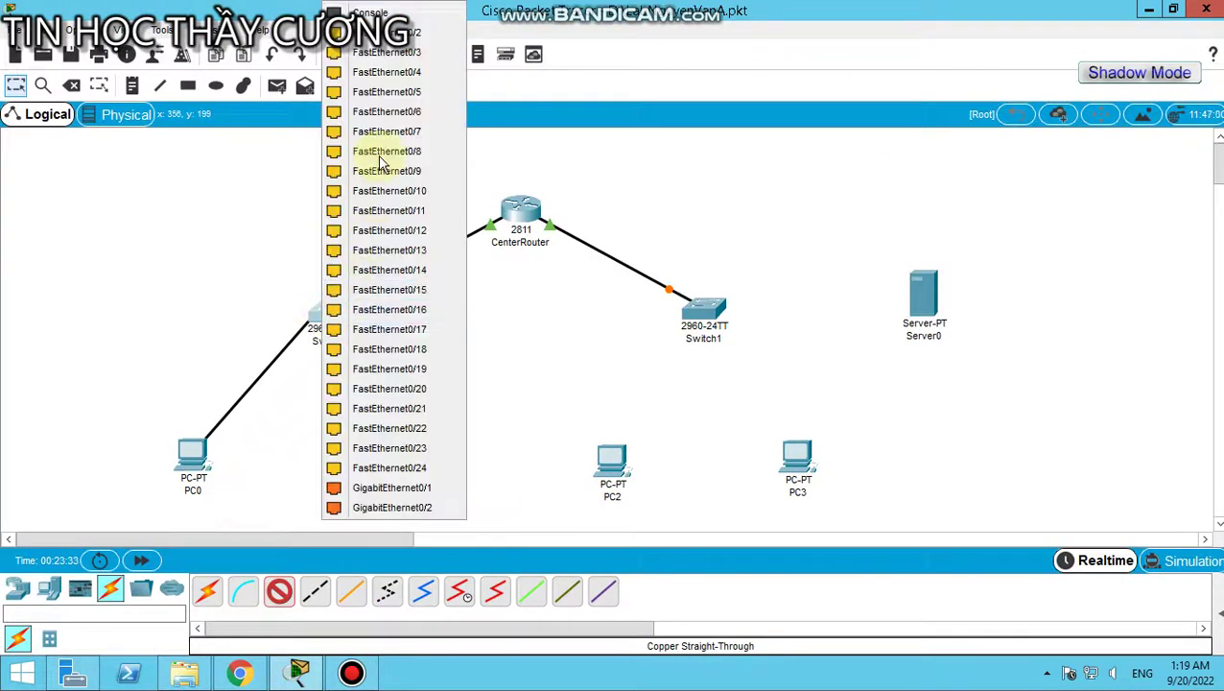
pyautogui.click(403, 32)
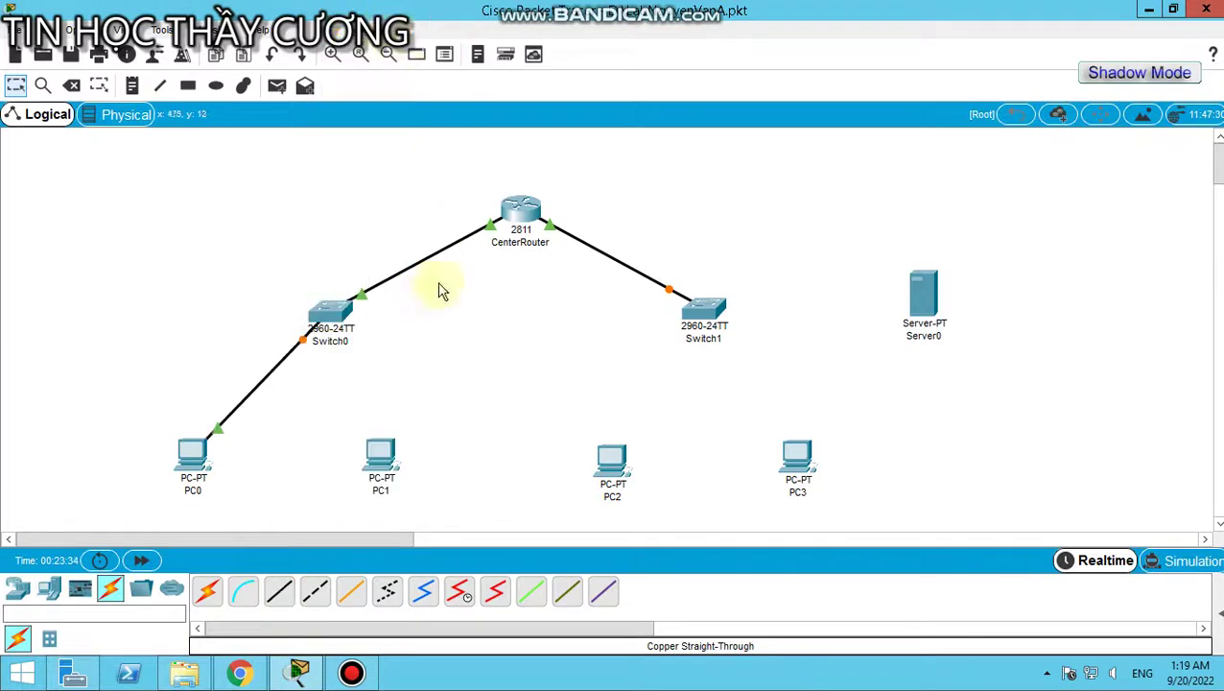
# - Connect Switch0's FastEthernet0/3 to PC1's FastEthernet0 with a copper straight-through cable
pyautogui.click(279, 590)
pyautogui.click(331, 312)
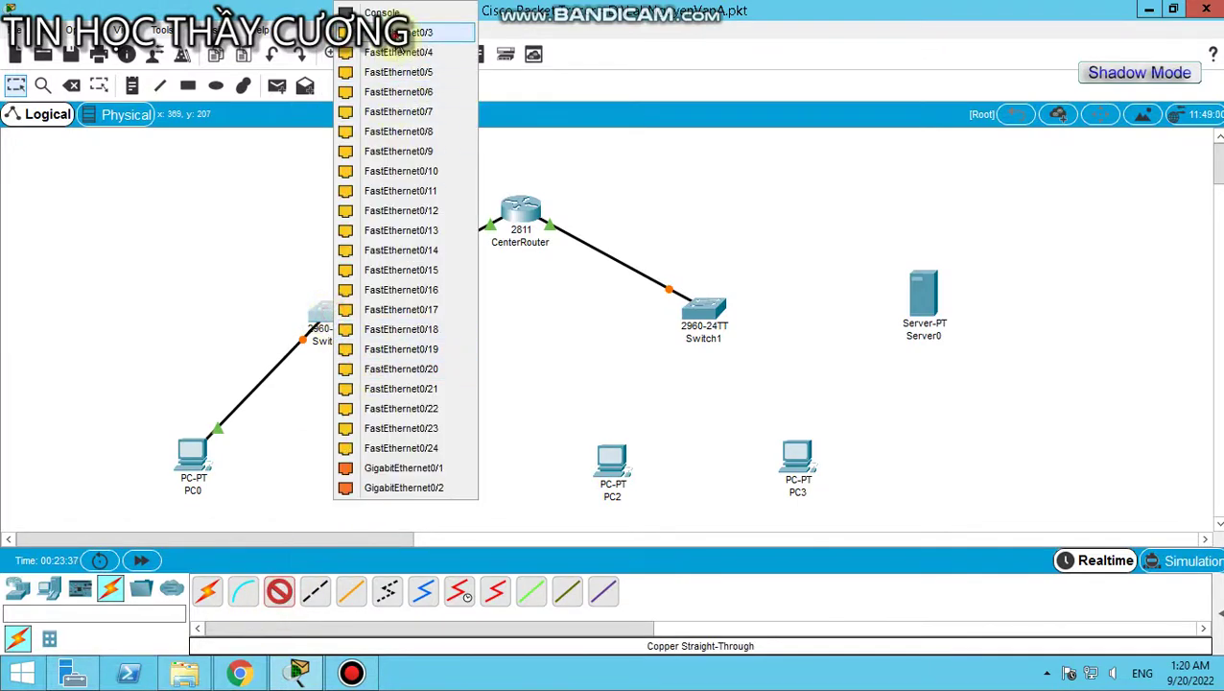
pyautogui.click(396, 37)
pyautogui.click(387, 458)
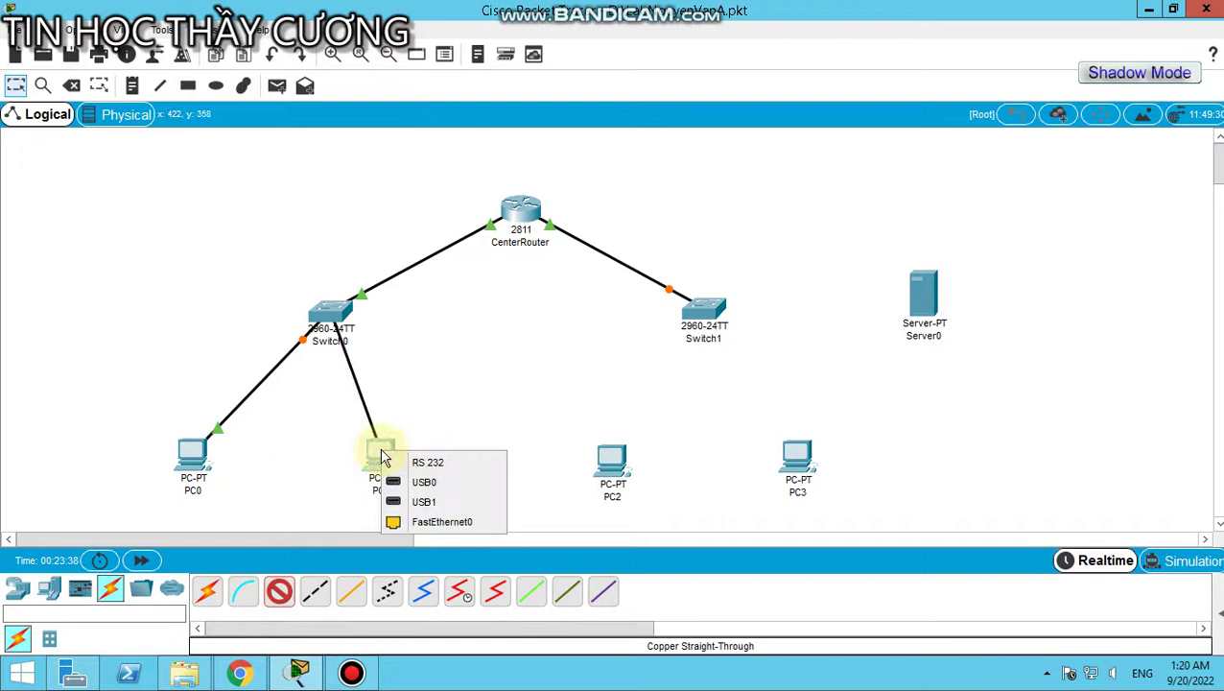
pyautogui.click(432, 523)
# - Connect PC2's FastEthernet0 to Switch1's FastEthernet0/2 with a copper straight-through cable
pyautogui.click(279, 590)
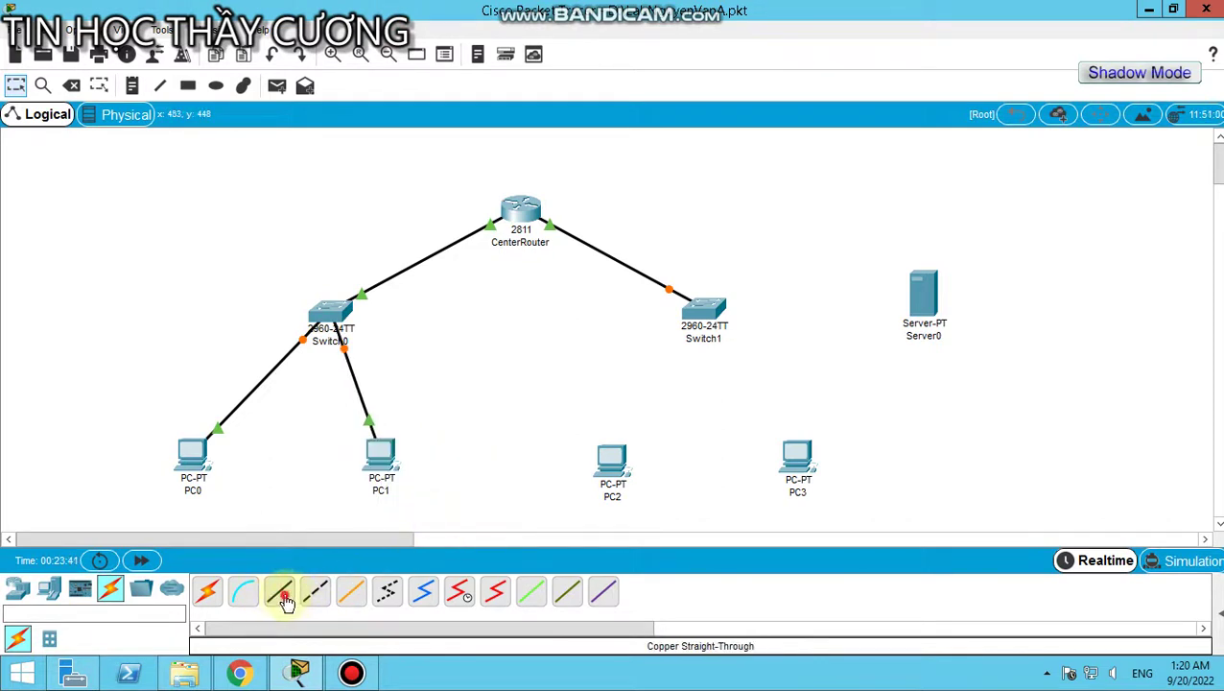
pyautogui.click(604, 476)
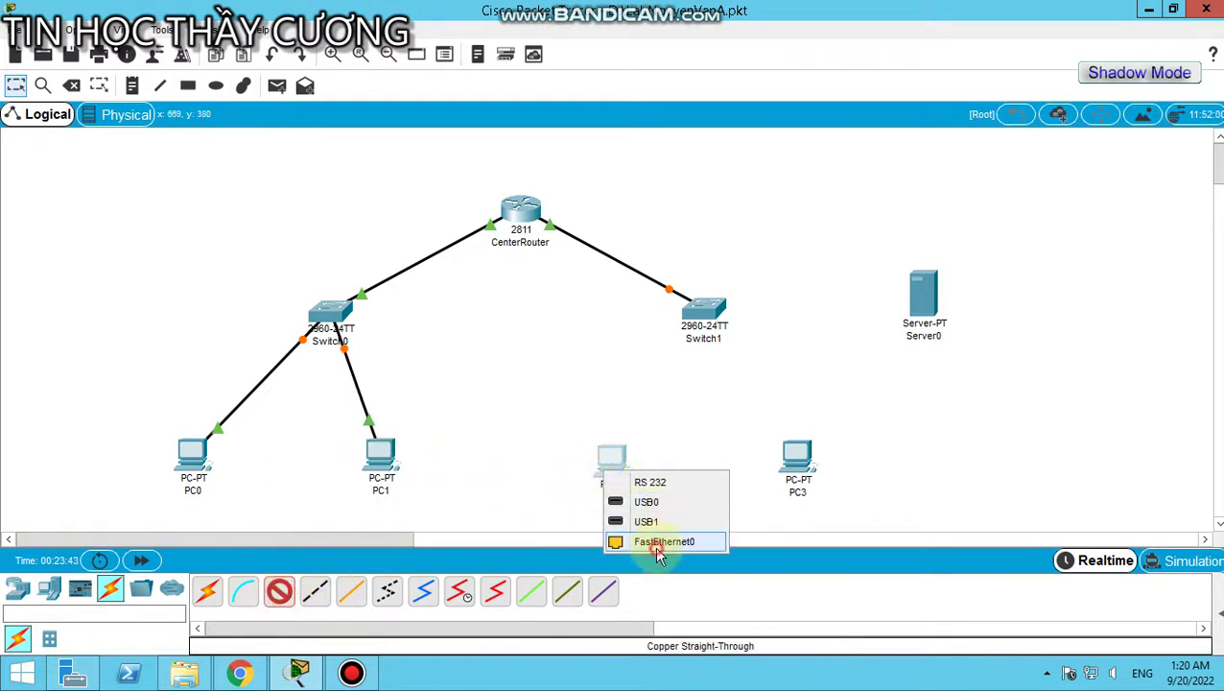
pyautogui.click(656, 543)
pyautogui.click(705, 313)
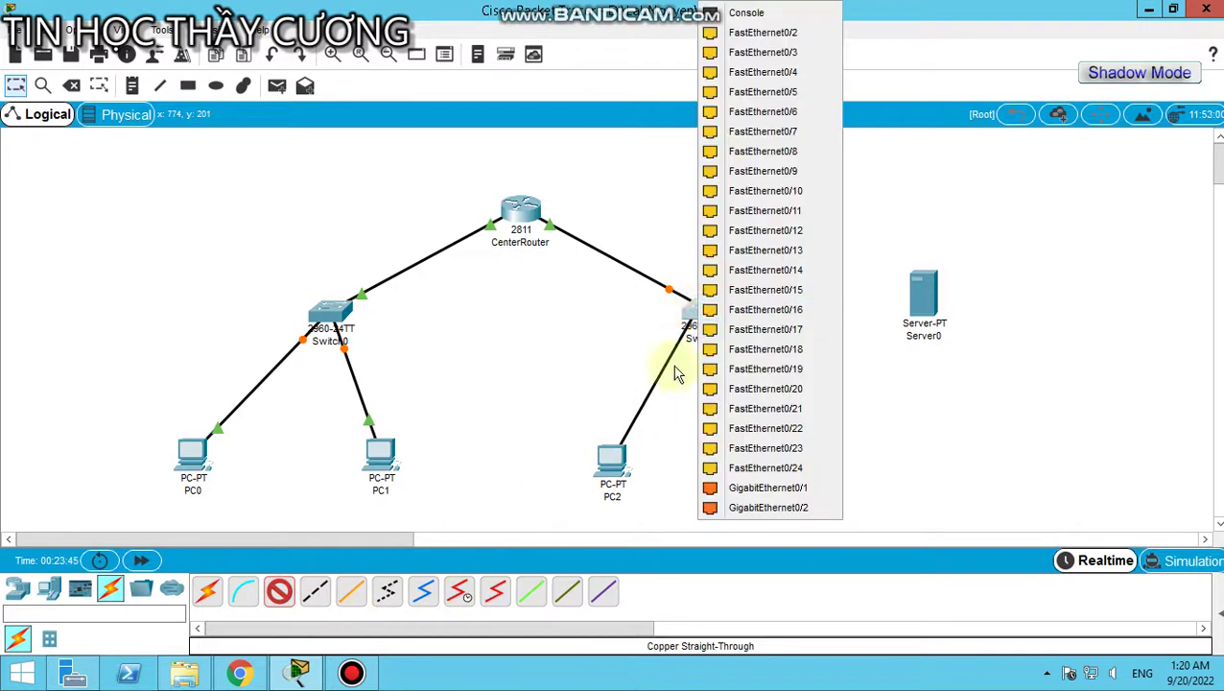
pyautogui.click(735, 37)
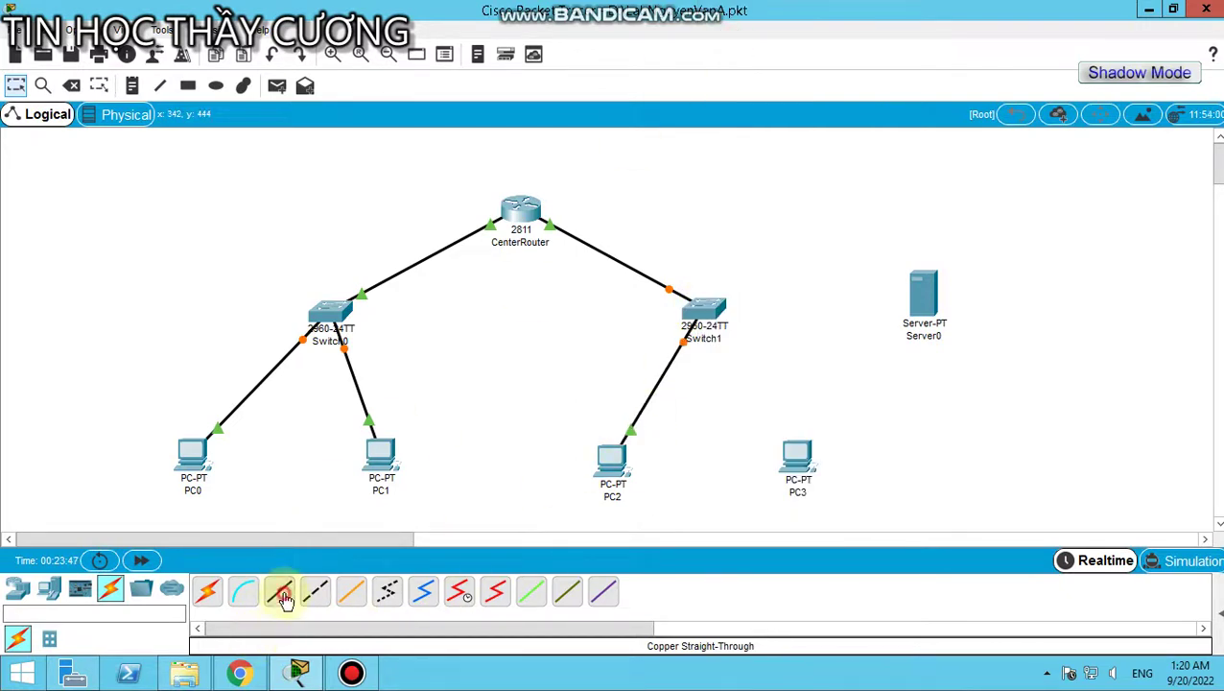
# - Connect Switch1's FastEthernet0/3 to PC3's FastEthernet0 with a copper straight-through cable
pyautogui.click(279, 590)
pyautogui.click(700, 314)
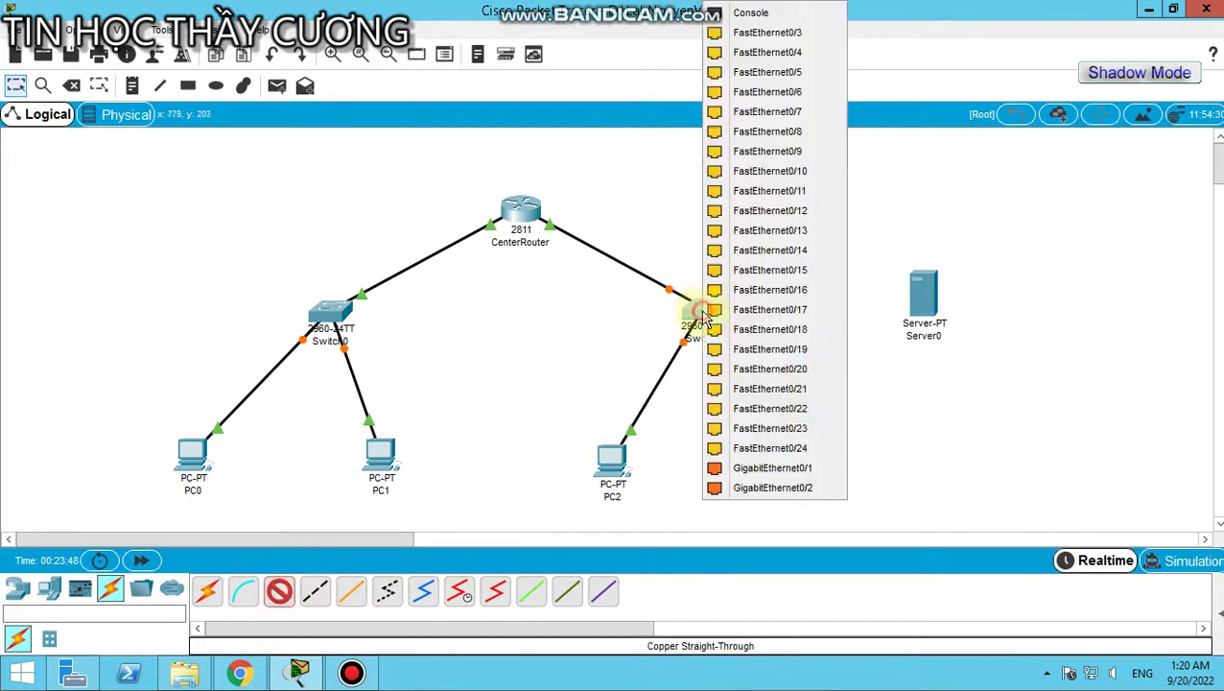
pyautogui.click(742, 33)
pyautogui.click(804, 467)
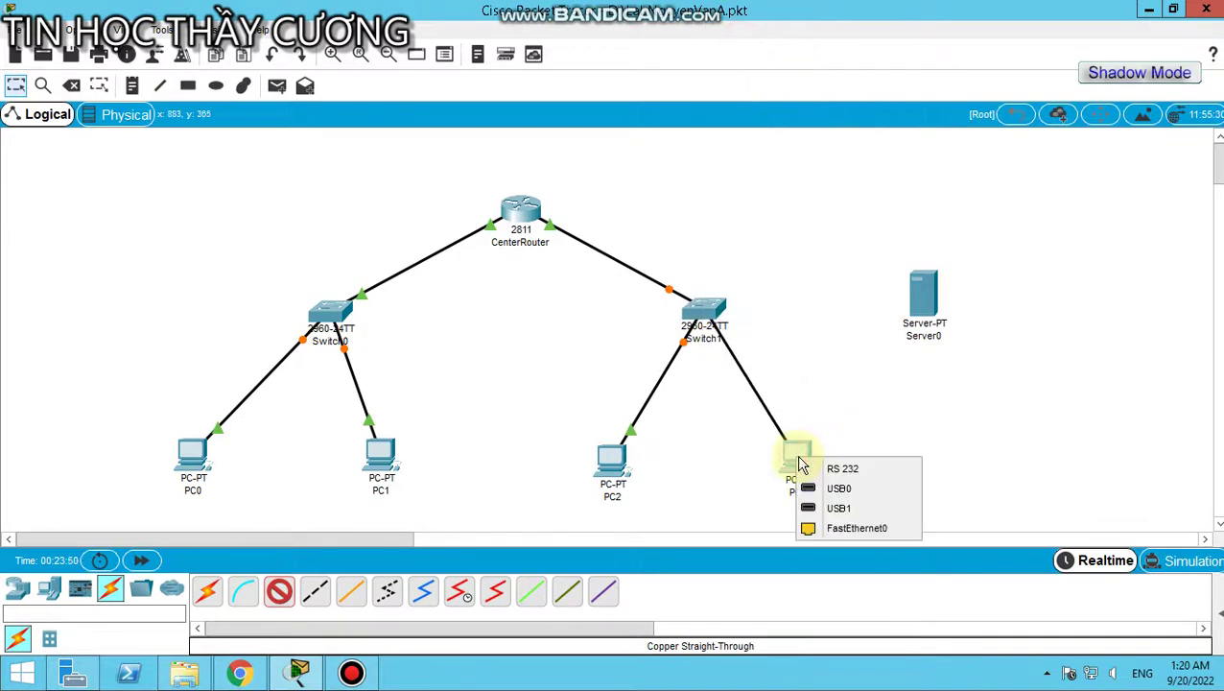
pyautogui.click(833, 526)
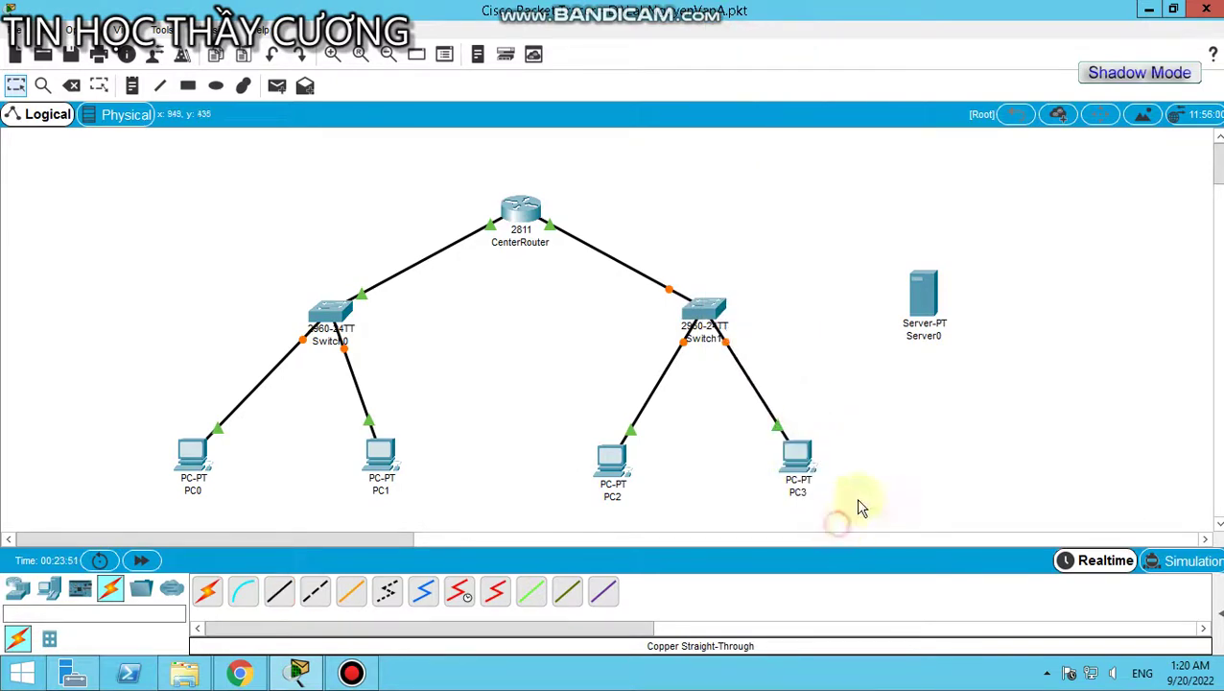
# - Connect Switch1's FastEthernet0/4 to Server0 with a copper straight-through cable
pyautogui.click(279, 590)
pyautogui.click(694, 343)
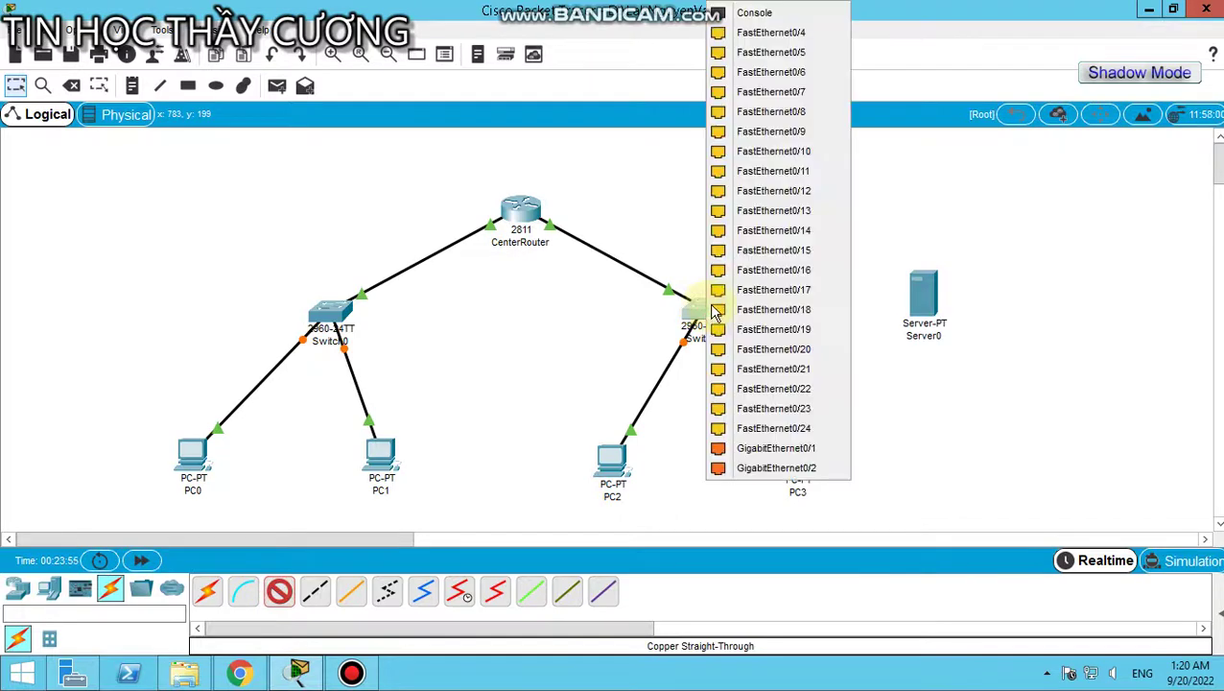
pyautogui.click(729, 33)
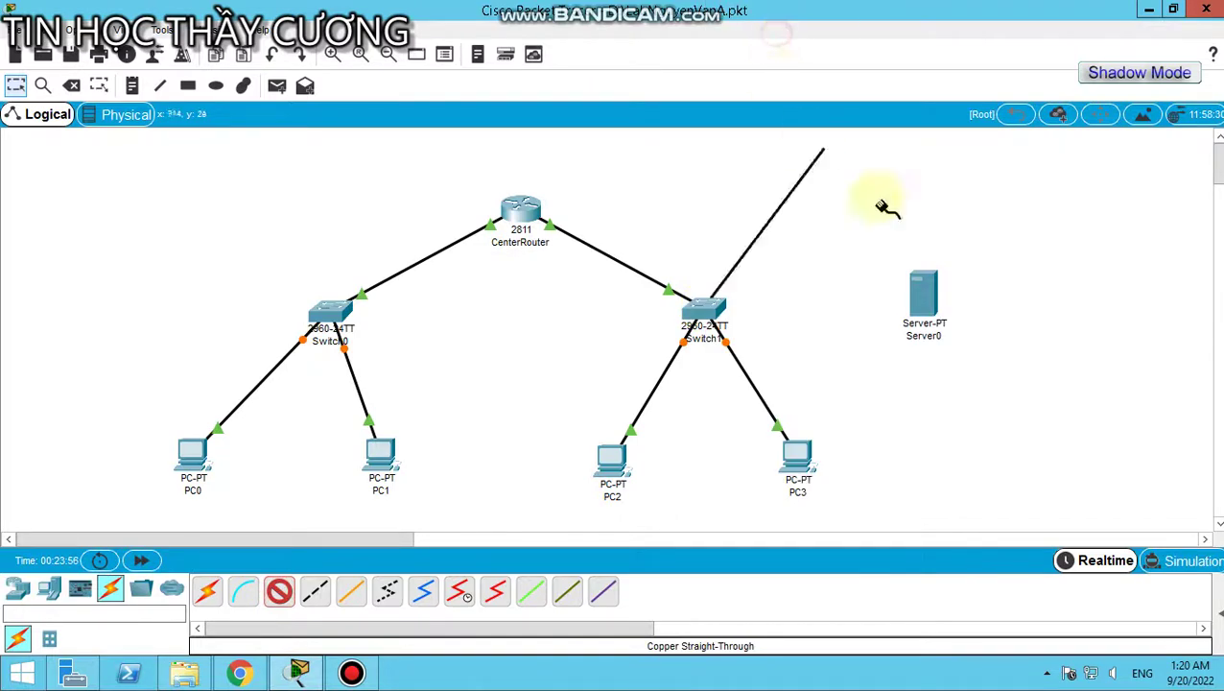
pyautogui.click(927, 298)
pyautogui.click(958, 303)
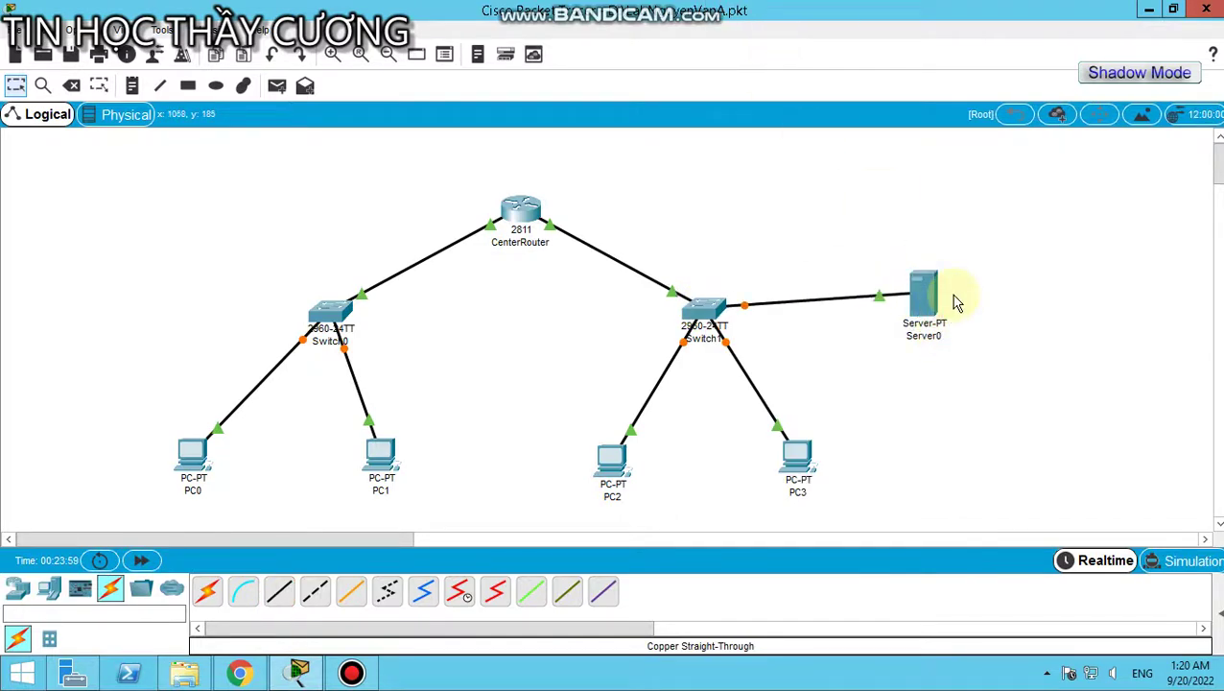
pyautogui.click(353, 673)
pyautogui.click(353, 673)
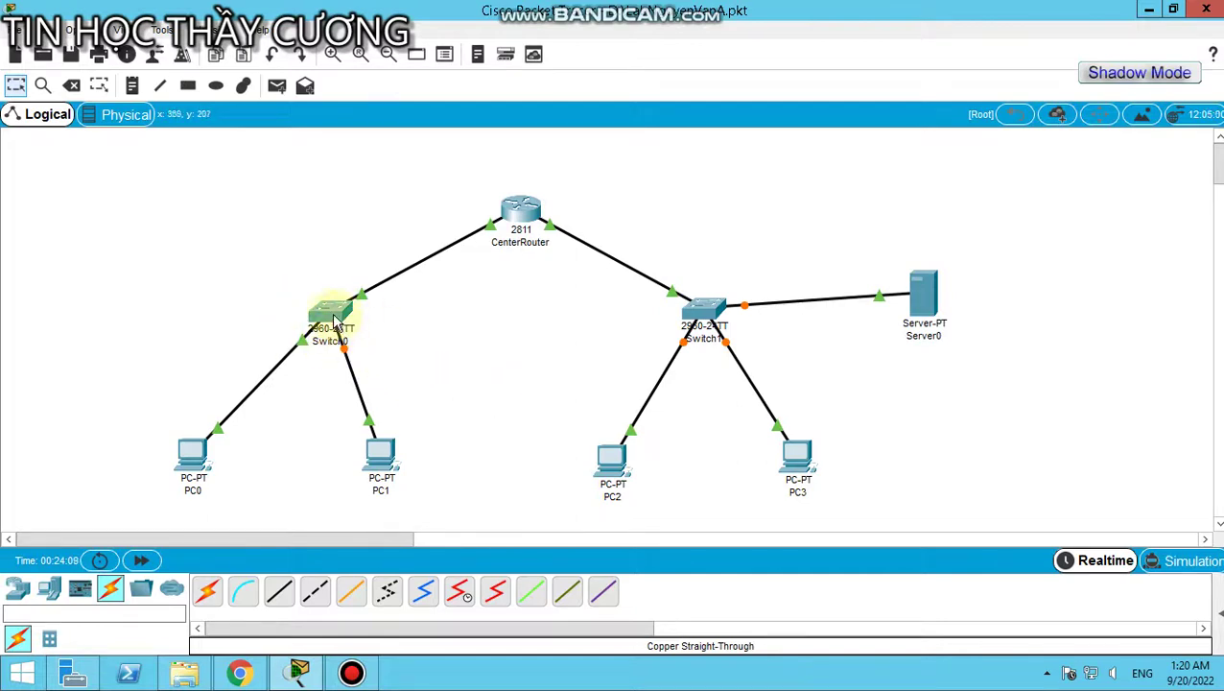
# - Set both the display name and the hostname of Switch0 to SW1
pyautogui.moveTo(333, 319)
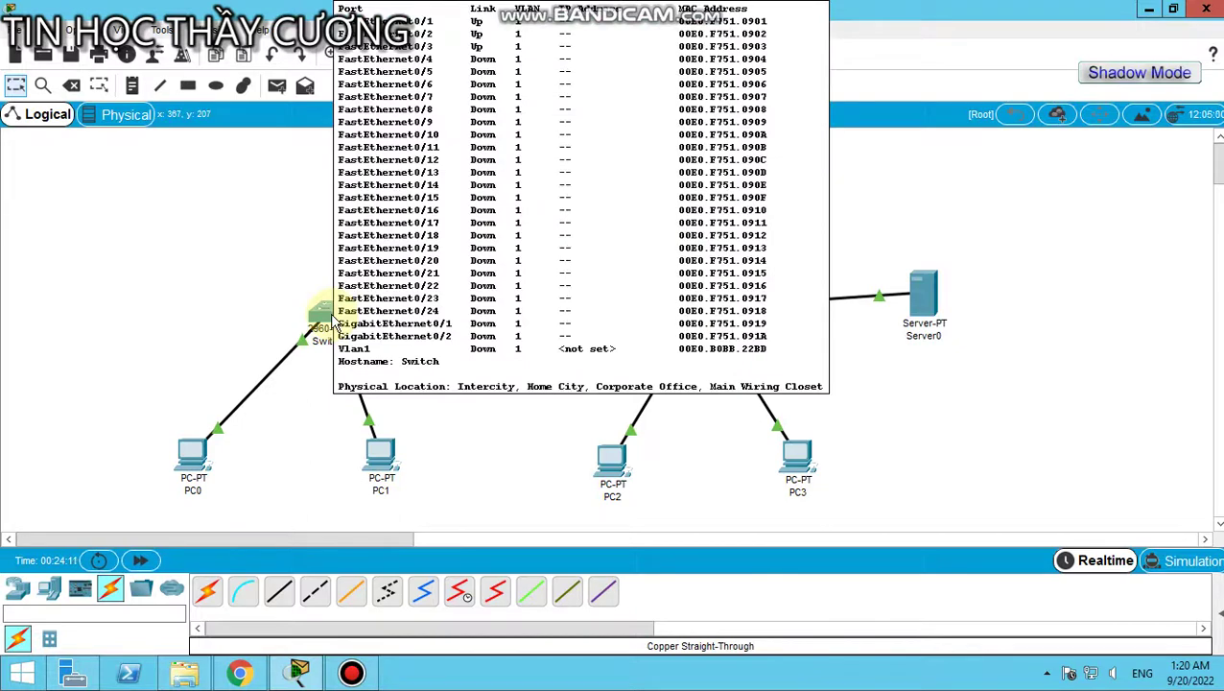
pyautogui.click(335, 320)
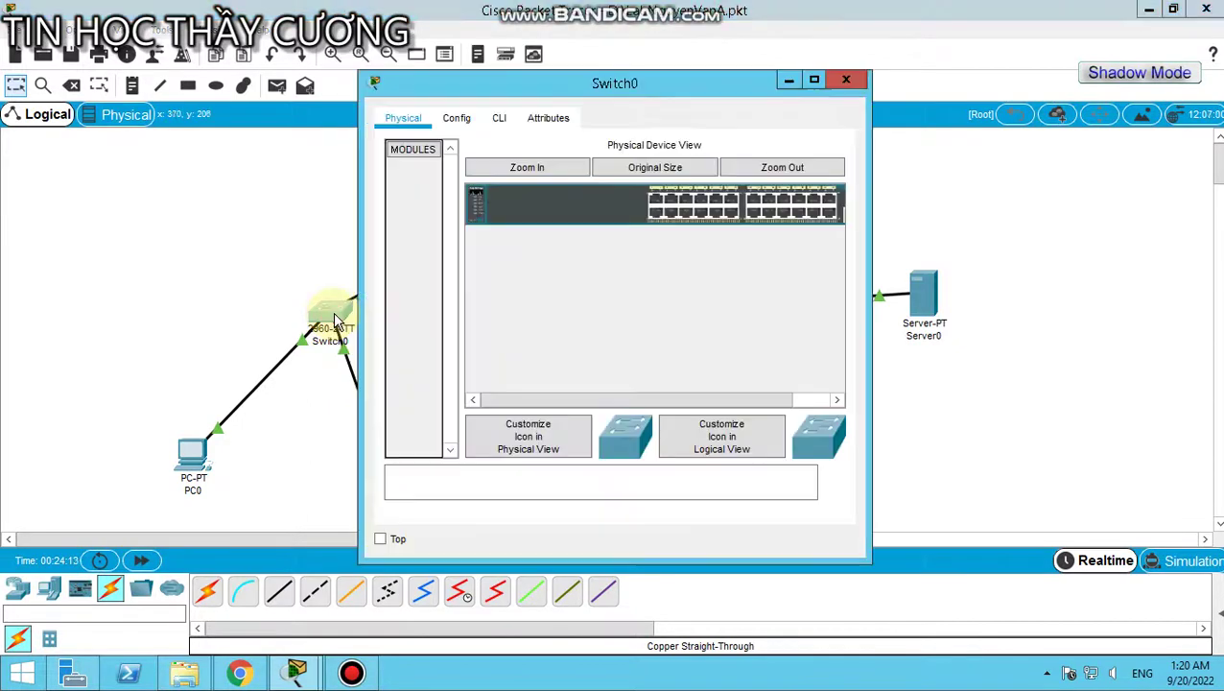
pyautogui.click(458, 121)
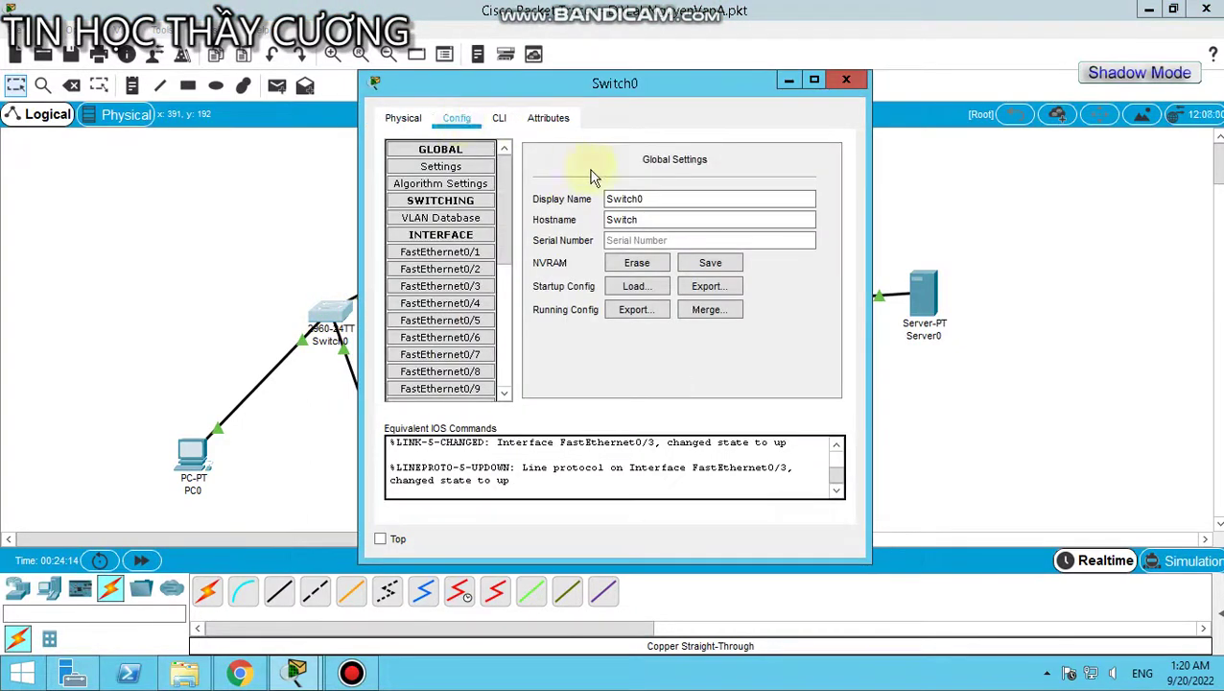
pyautogui.moveTo(662, 197); pyautogui.dragTo(590, 194)
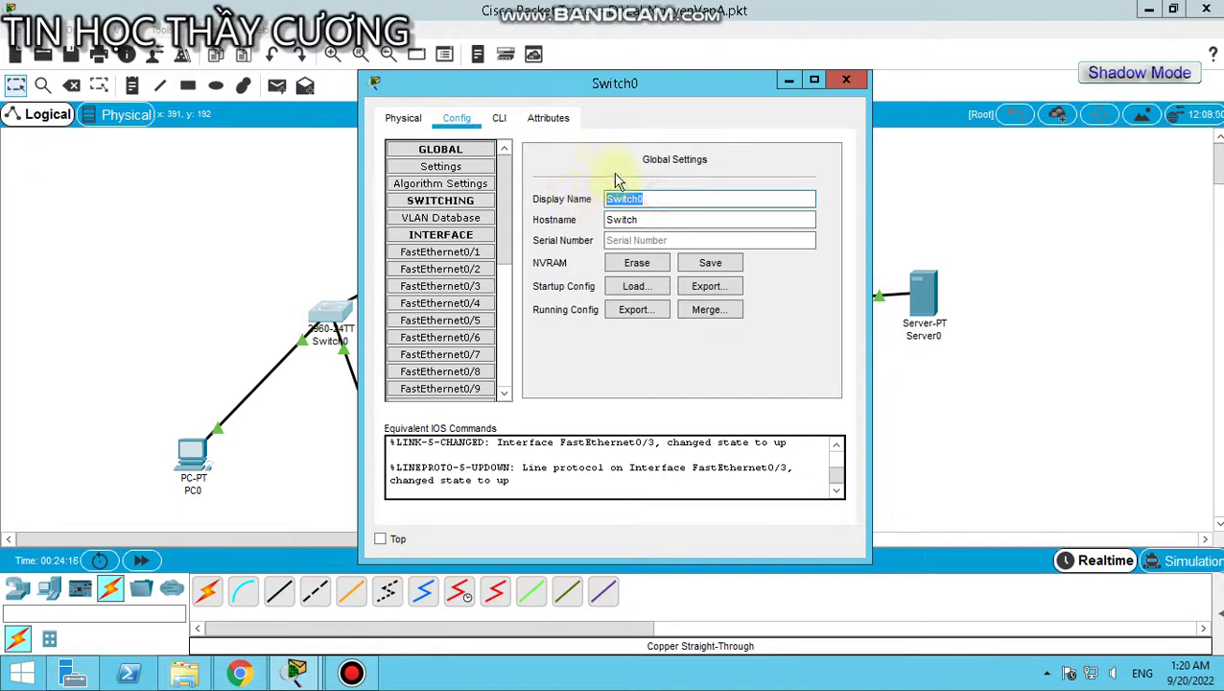
pyautogui.write('sư')
pyautogui.press('BackSpace')
pyautogui.press('BackSpace')
pyautogui.write('SW1')
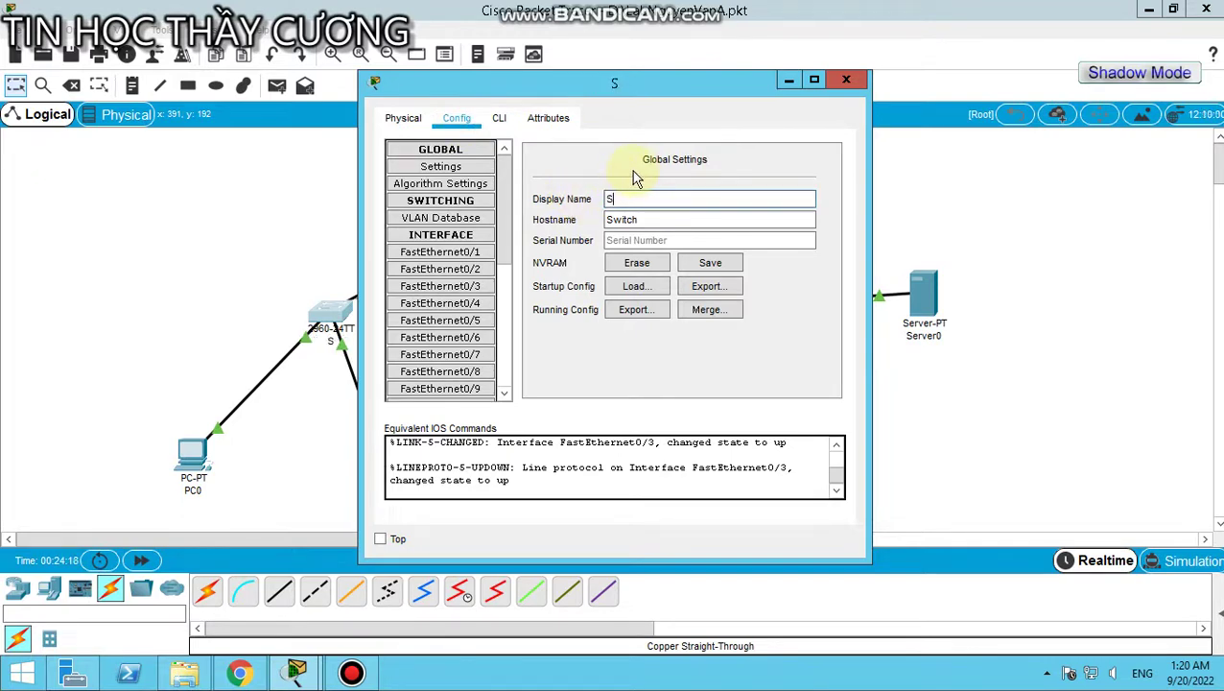
pyautogui.doubleClick(640, 219)
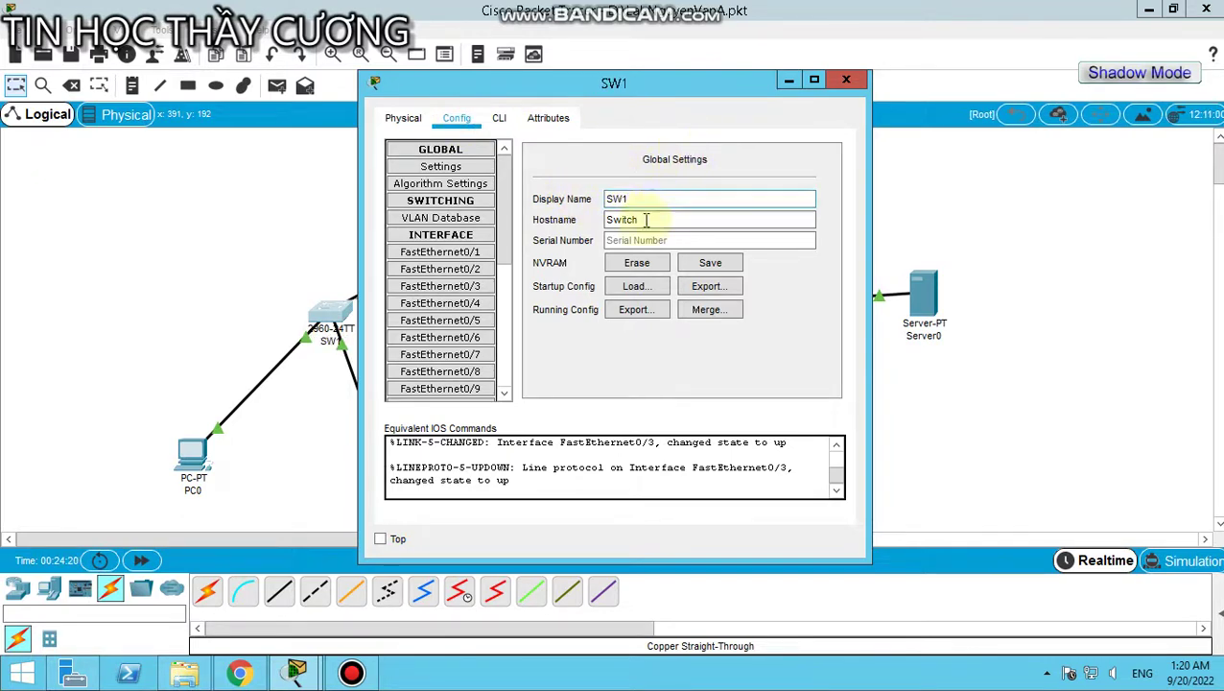
pyautogui.write('SƯw')
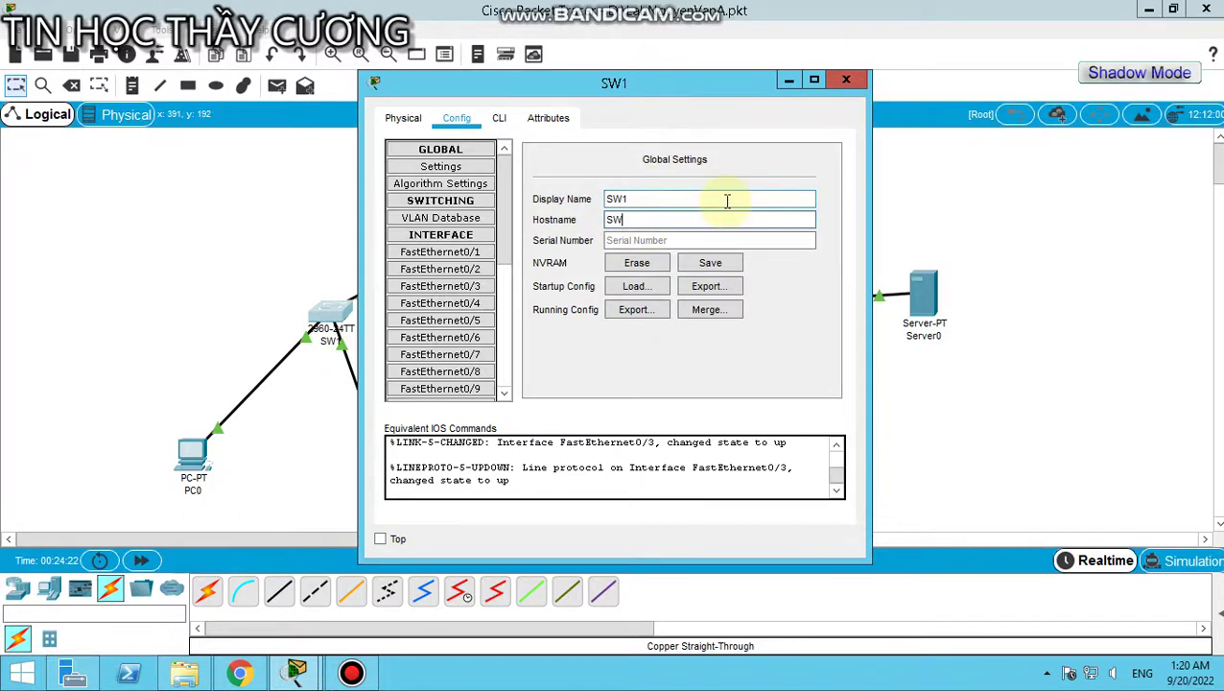
pyautogui.click(715, 202)
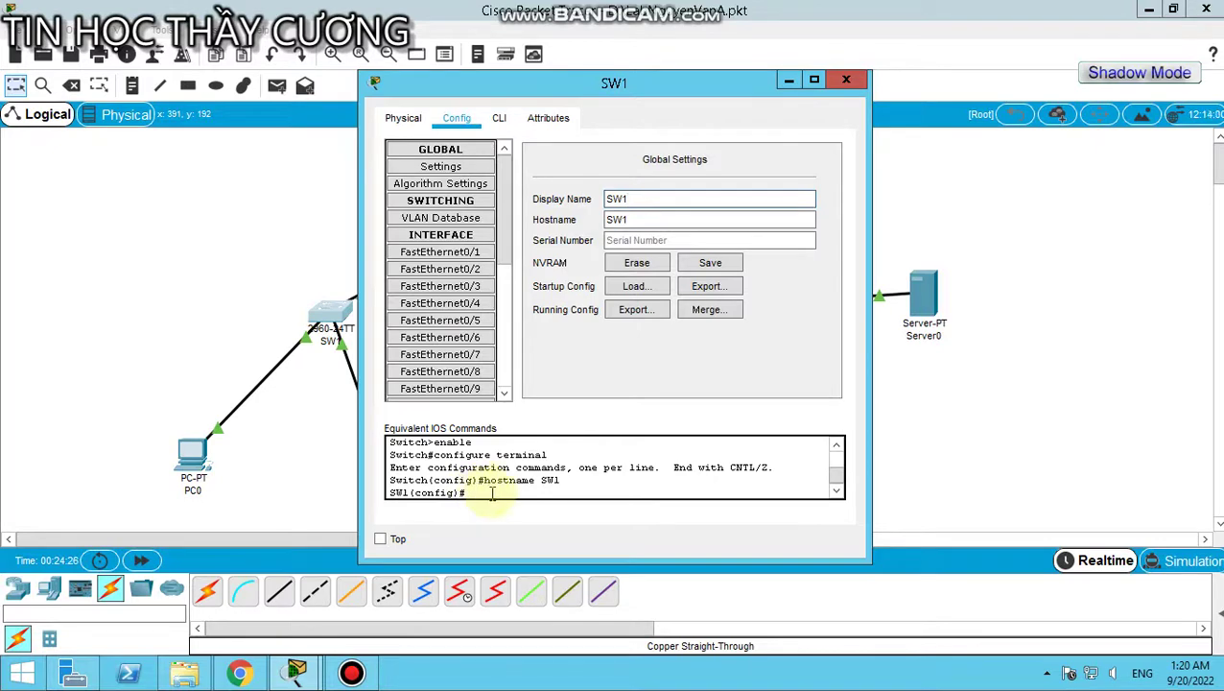
# - Review the FastEthernet0/1 interface settings of SW1 and close the switch's window
pyautogui.click(441, 253)
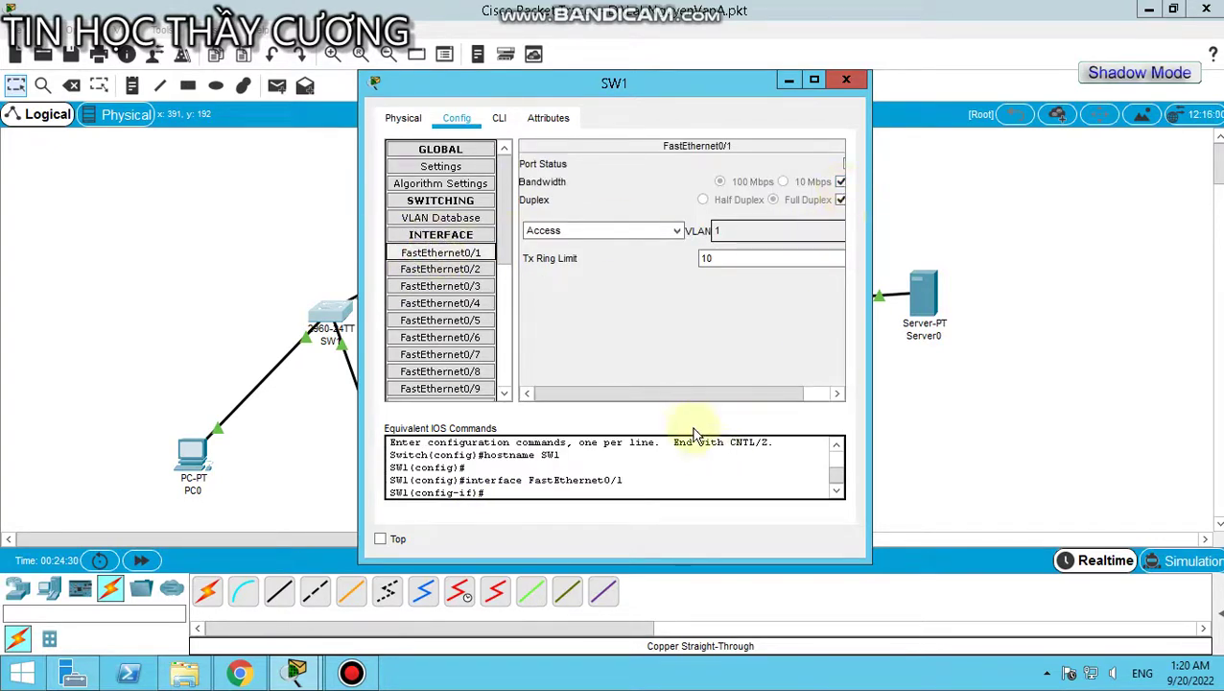
pyautogui.moveTo(696, 396); pyautogui.dragTo(625, 395)
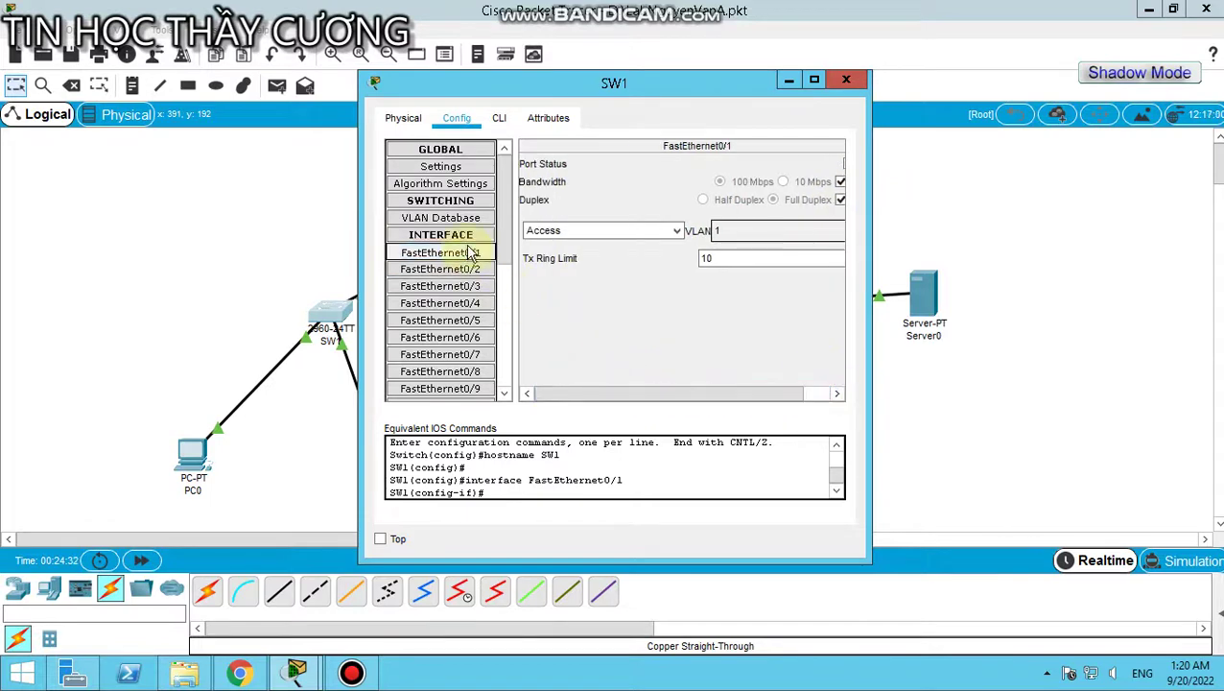
pyautogui.click(846, 80)
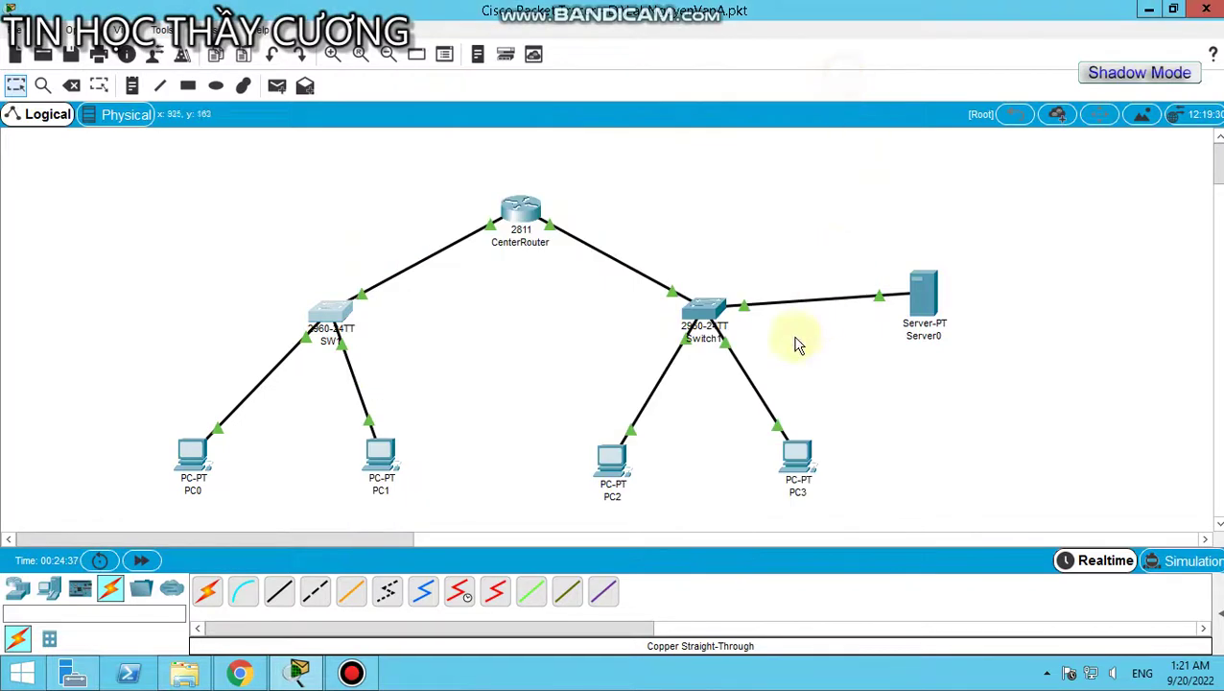
# - Set both the display name and the hostname of Switch1 to SW2, and close its window
pyautogui.click(697, 307)
pyautogui.click(456, 117)
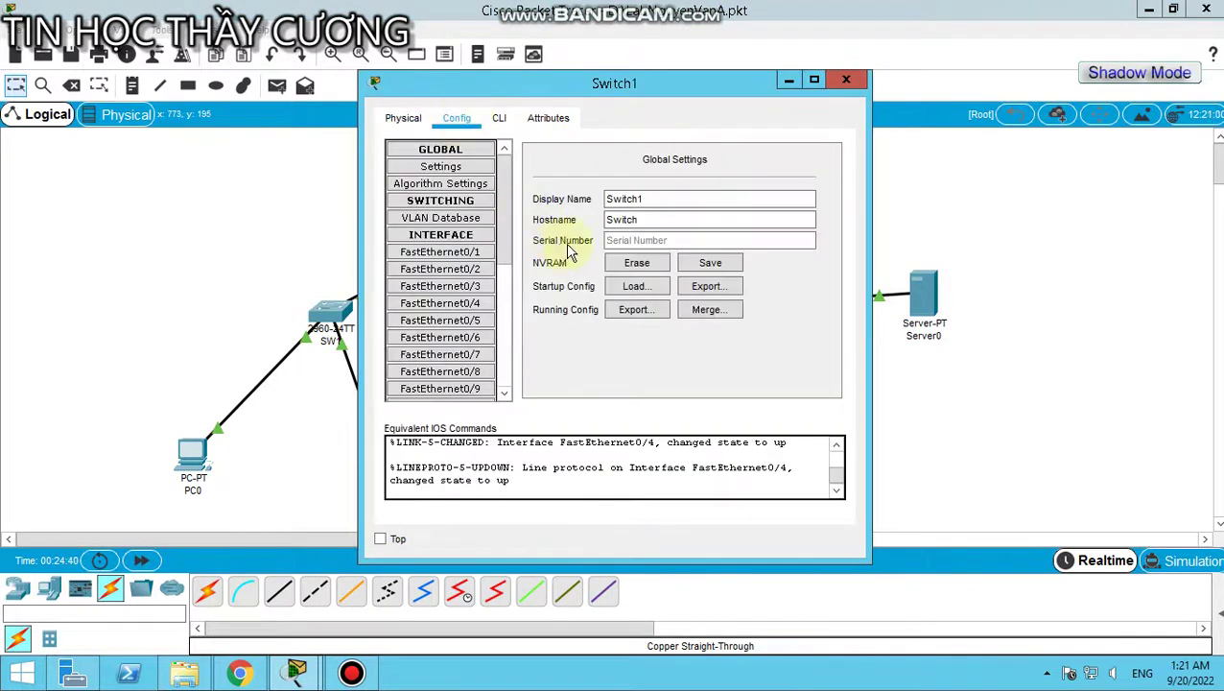
pyautogui.doubleClick(655, 198)
pyautogui.write('SW')
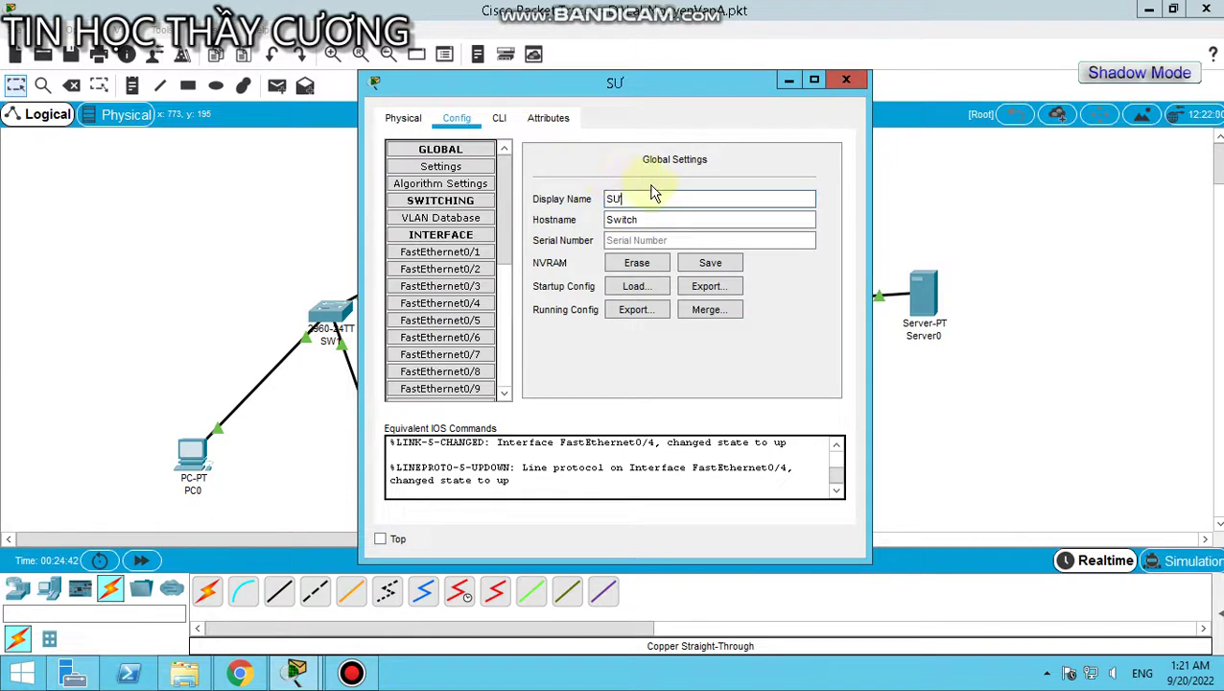
pyautogui.write('W2')
pyautogui.doubleClick(655, 218)
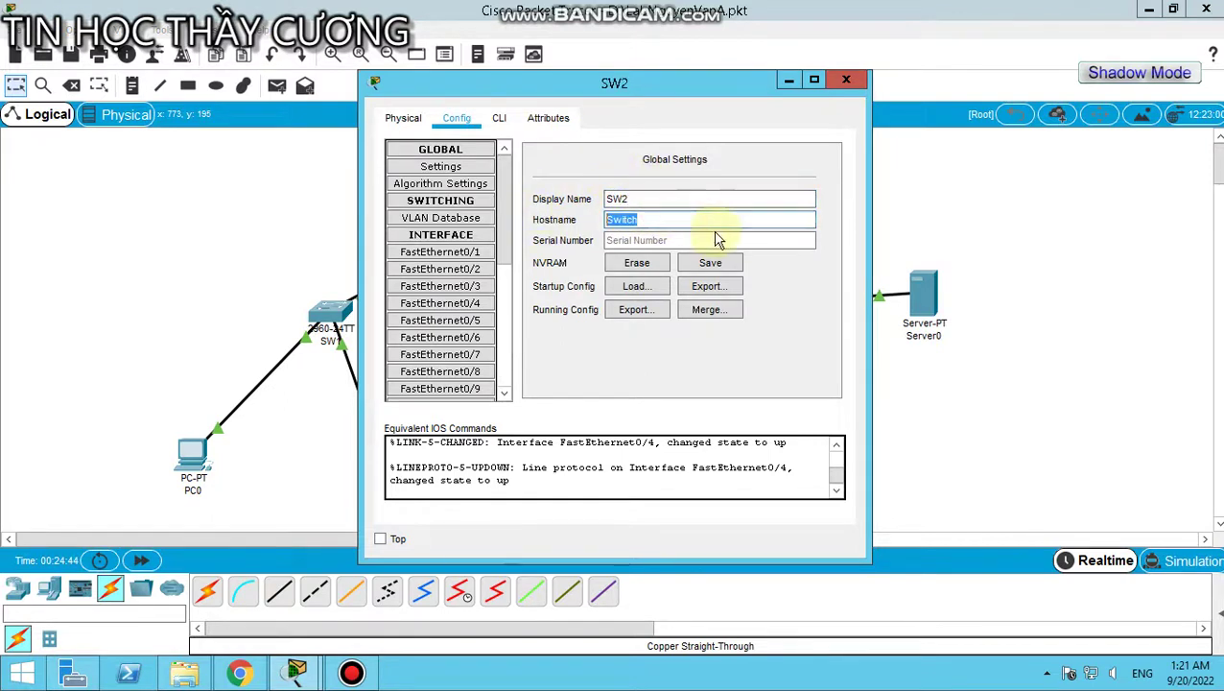
pyautogui.write('SW')
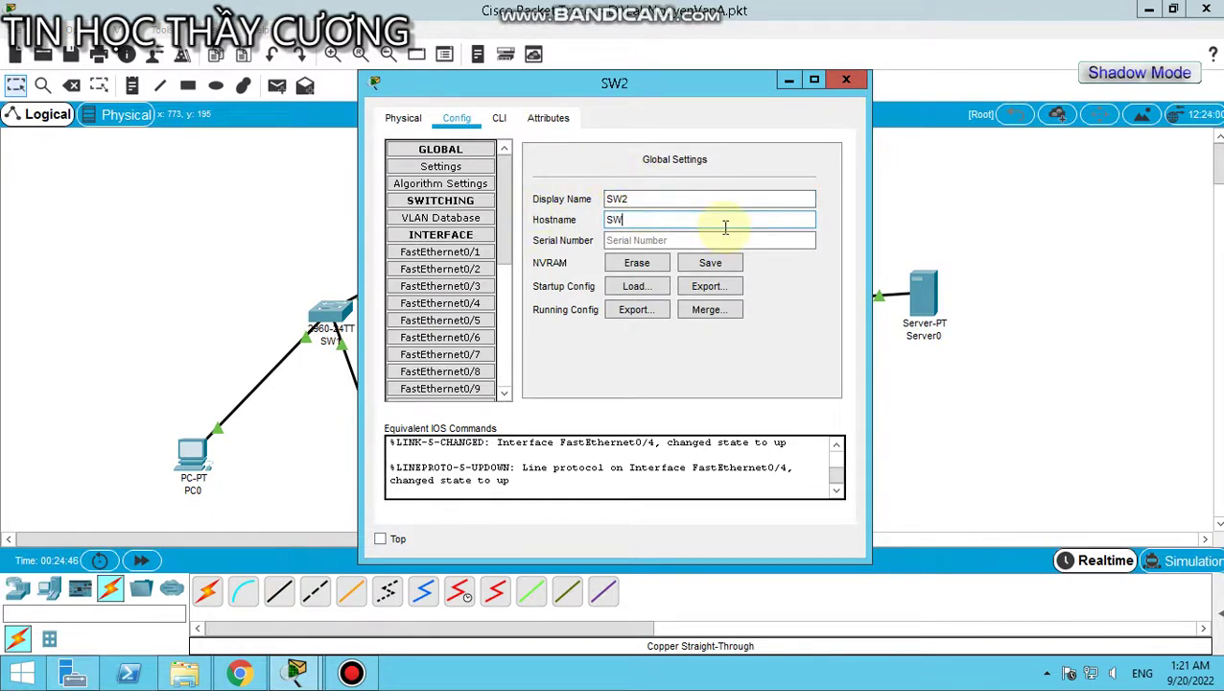
pyautogui.write('2')
pyautogui.press('Return')
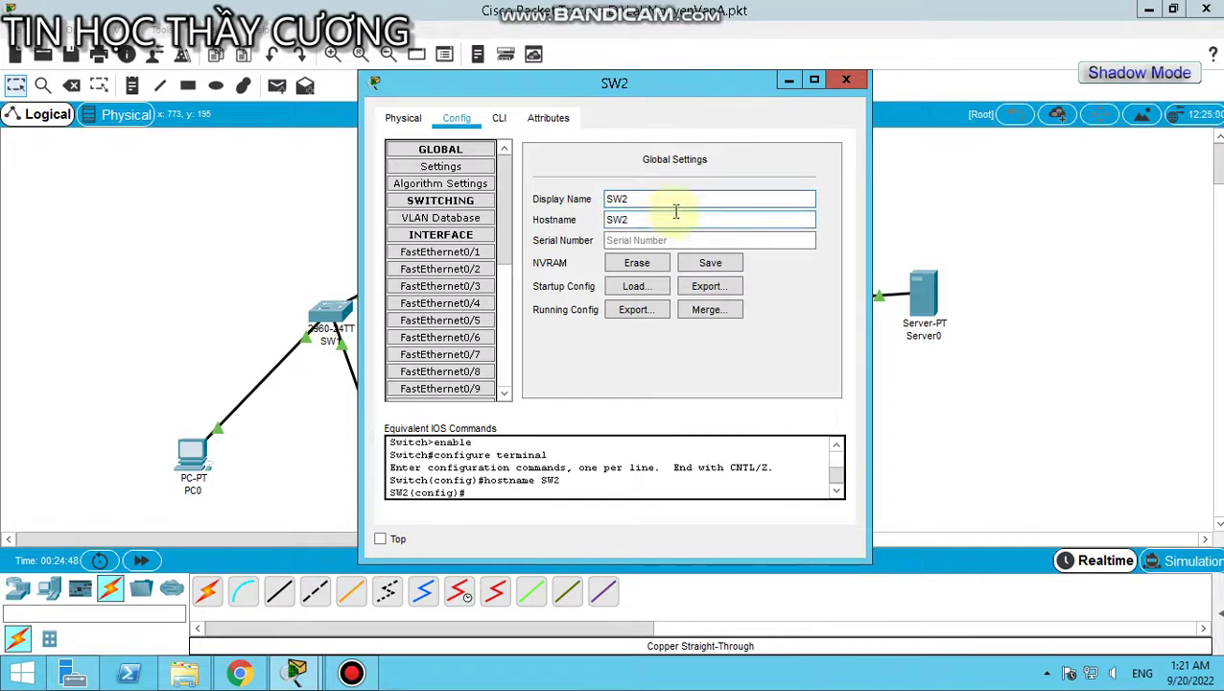
pyautogui.click(846, 79)
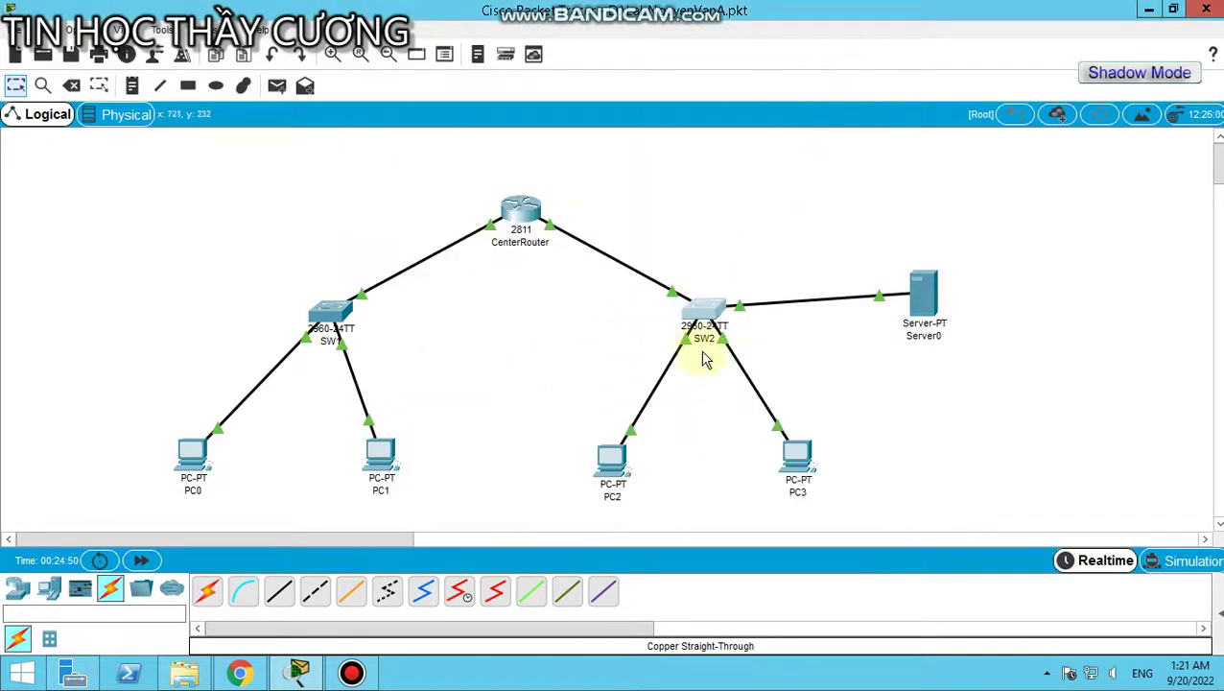
# - Move PC1 up and to the right, to the area between SW1 and PC2 below CenterRouter
pyautogui.moveTo(380, 455); pyautogui.dragTo(482, 393)
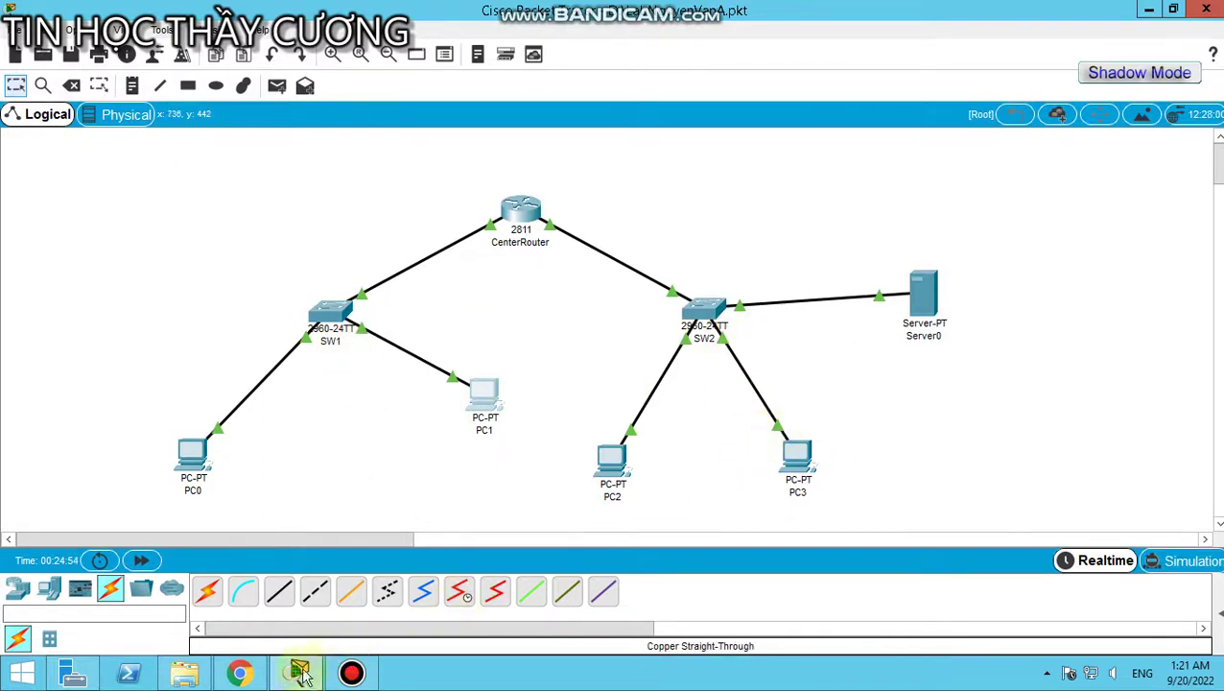
# - Review the topology diagram, device addresses and CenterRouter configuration commands in the lab PDF in Chrome, and return to Packet Tracer
pyautogui.click(240, 672)
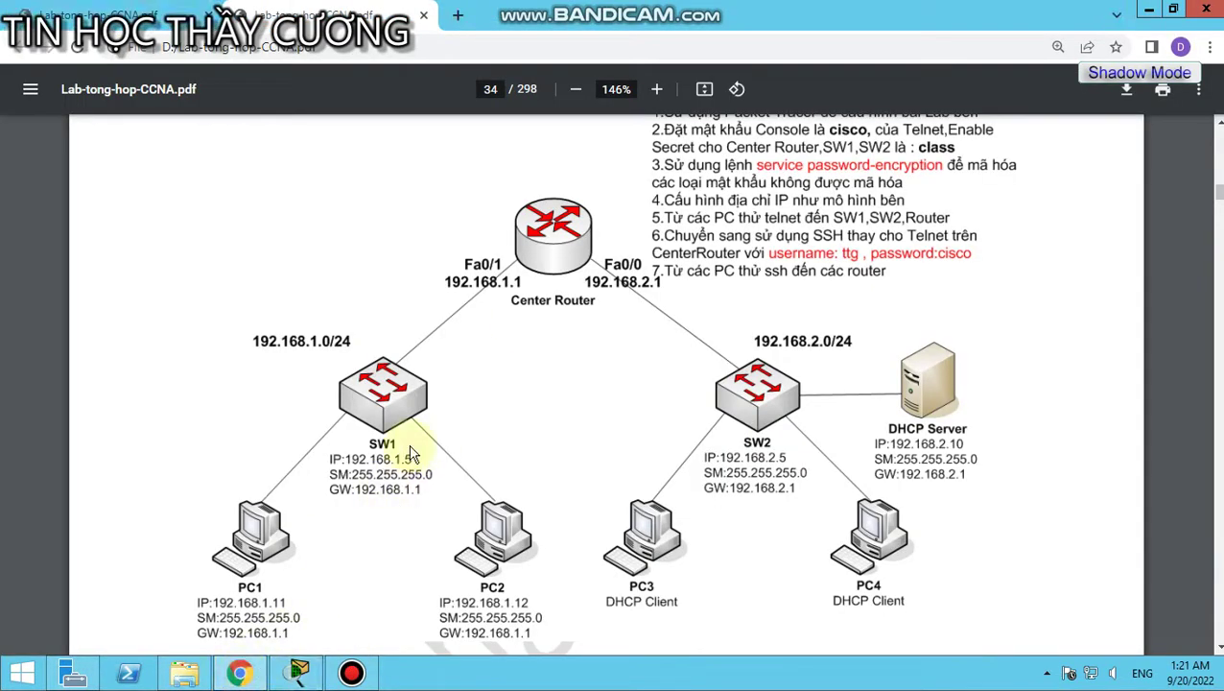
pyautogui.press('F5')
pyautogui.scroll(-1, 403, 297)
pyautogui.click(134, 360)
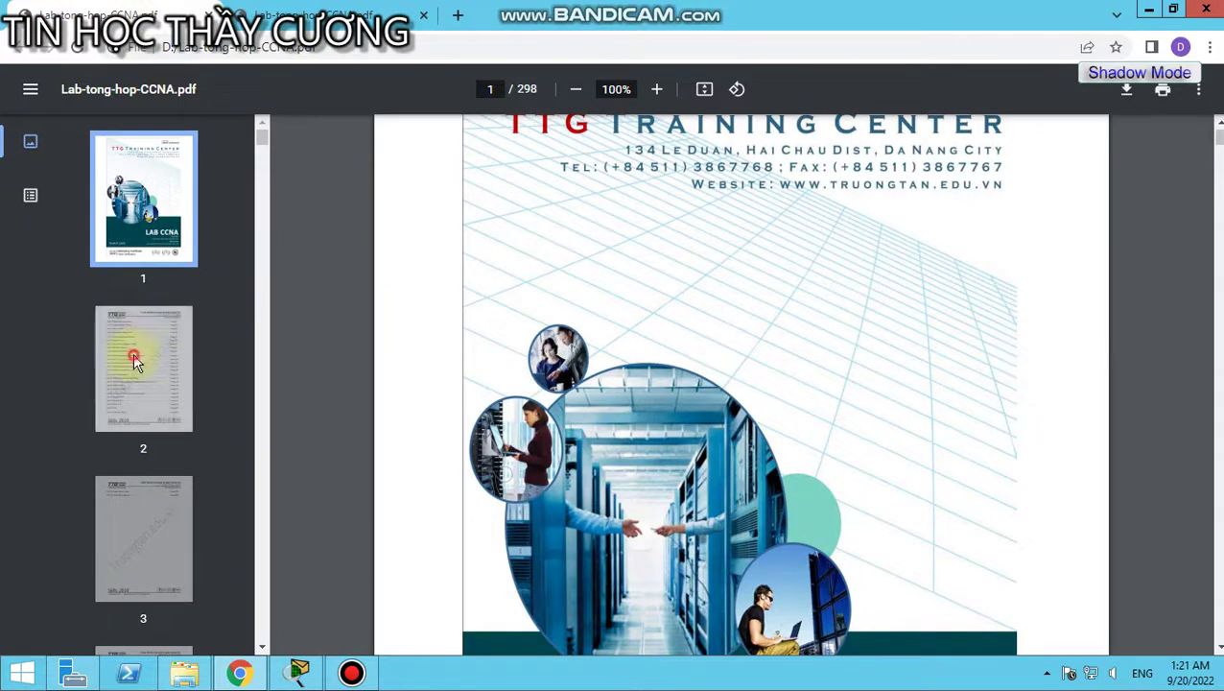
pyautogui.scroll(-10, 164, 388)
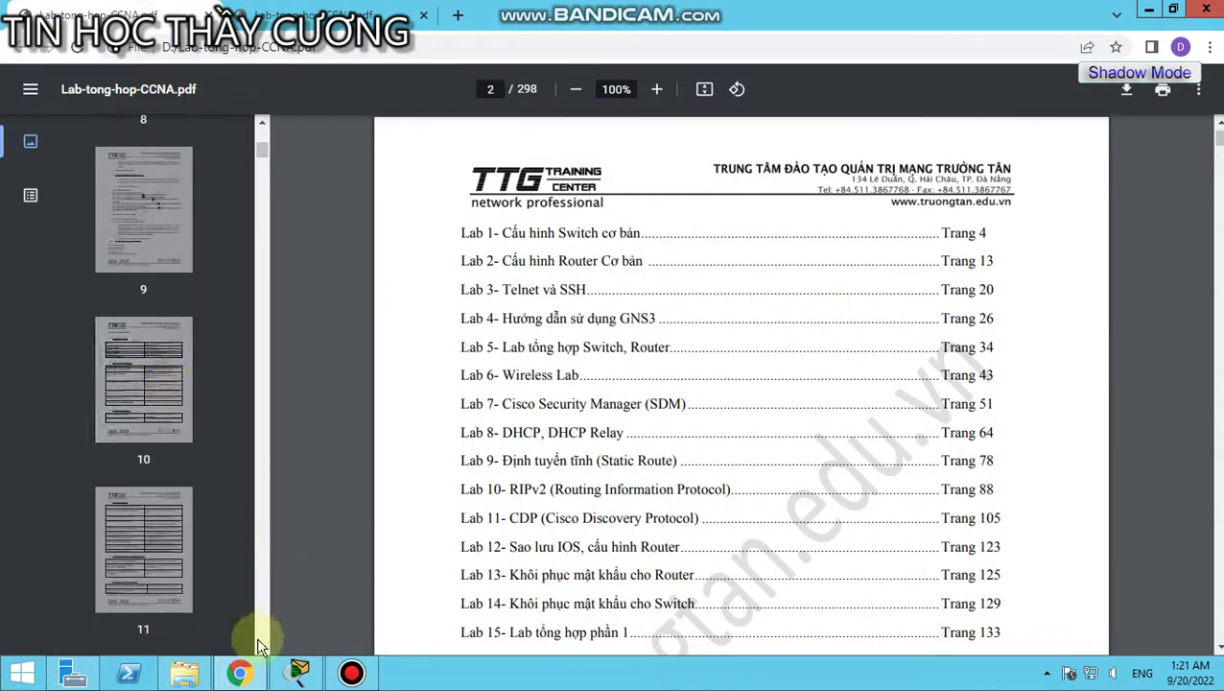
pyautogui.click(316, 15)
pyautogui.scroll(-12, 518, 396)
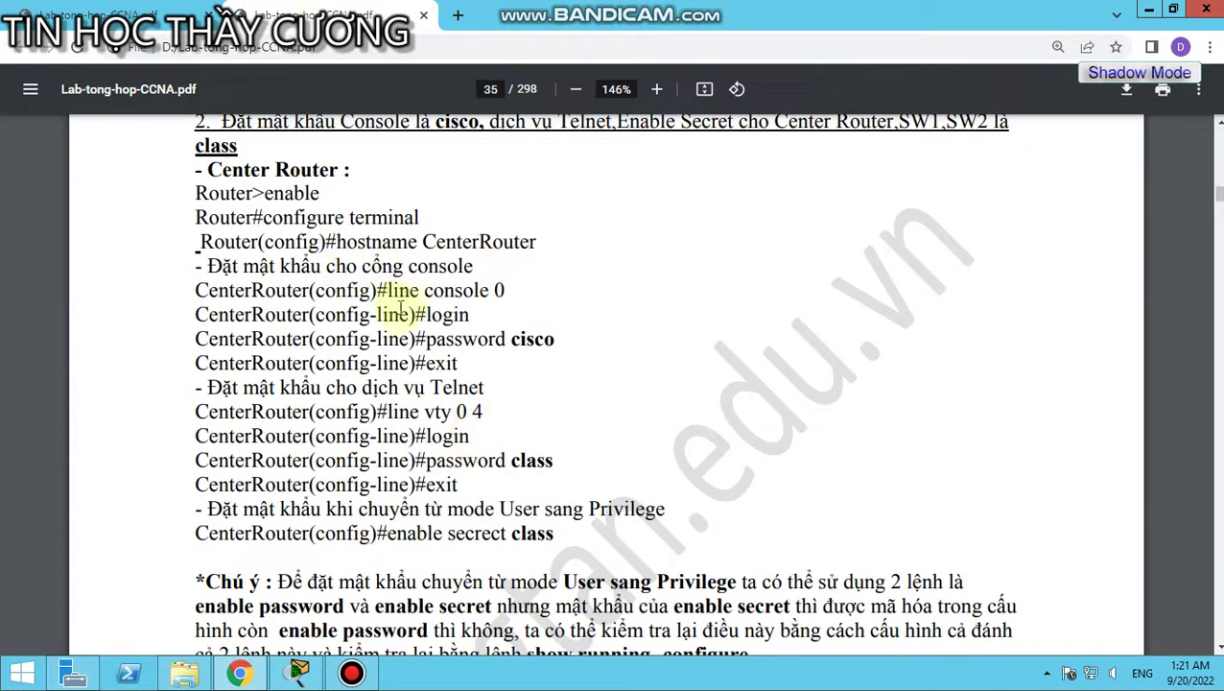
pyautogui.scroll(10, 495, 359)
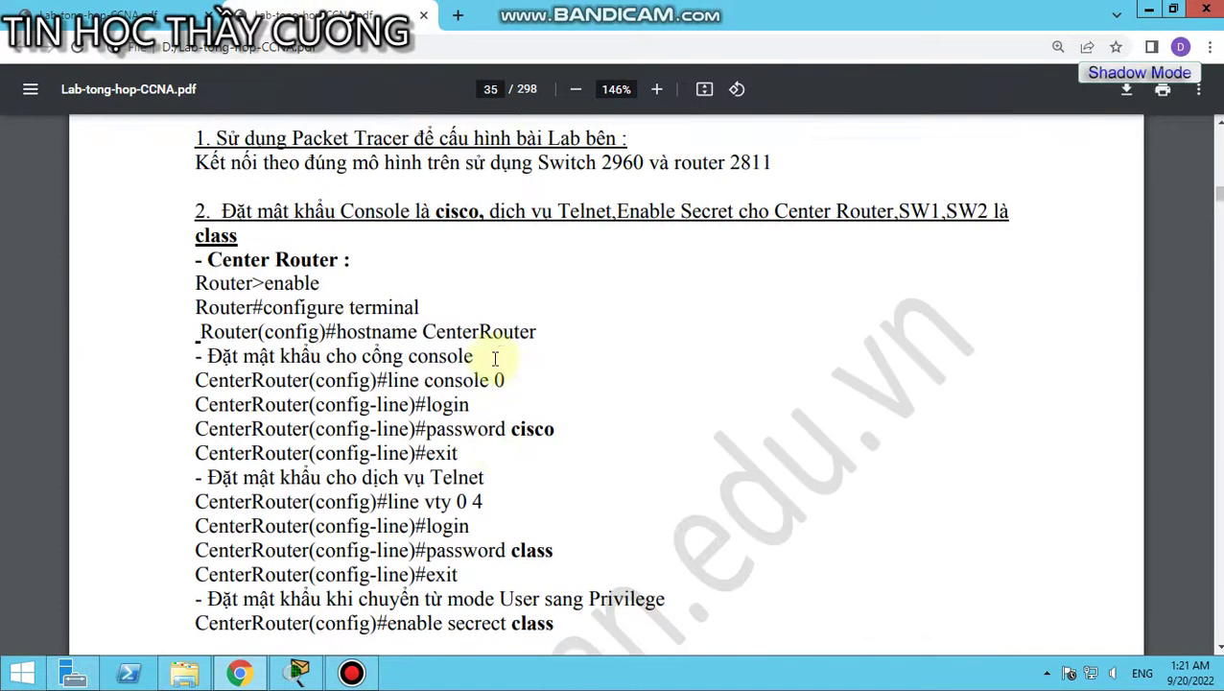
pyautogui.scroll(3, 509, 352)
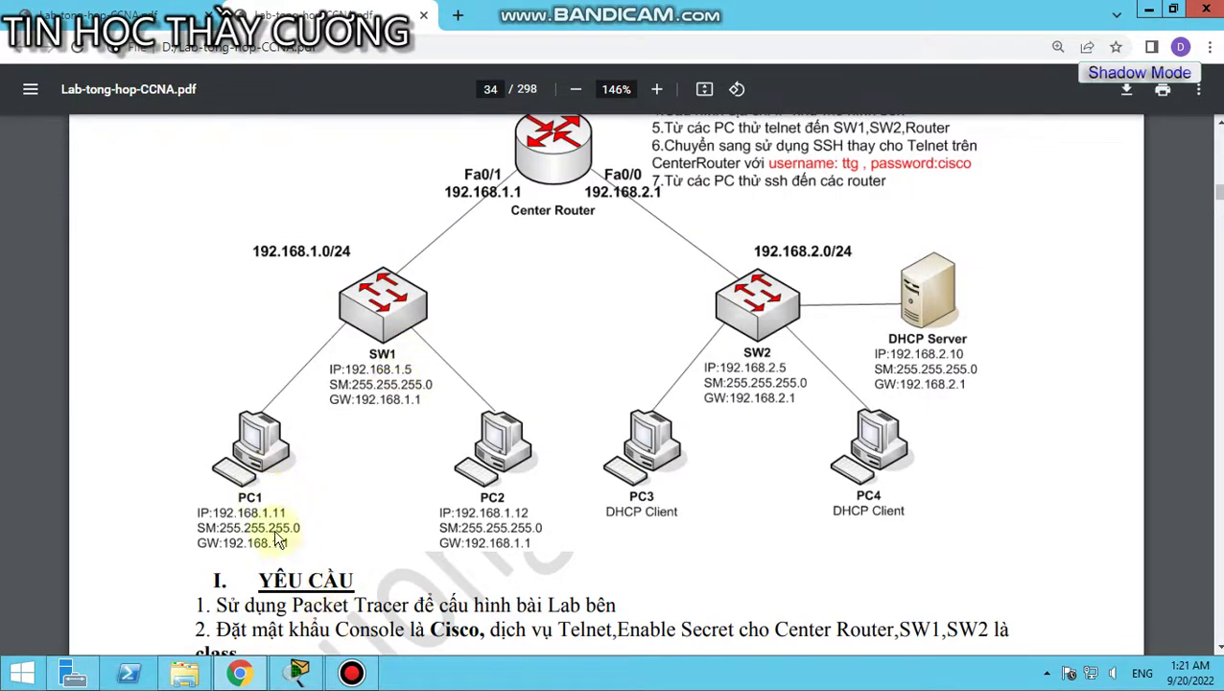
pyautogui.click(296, 674)
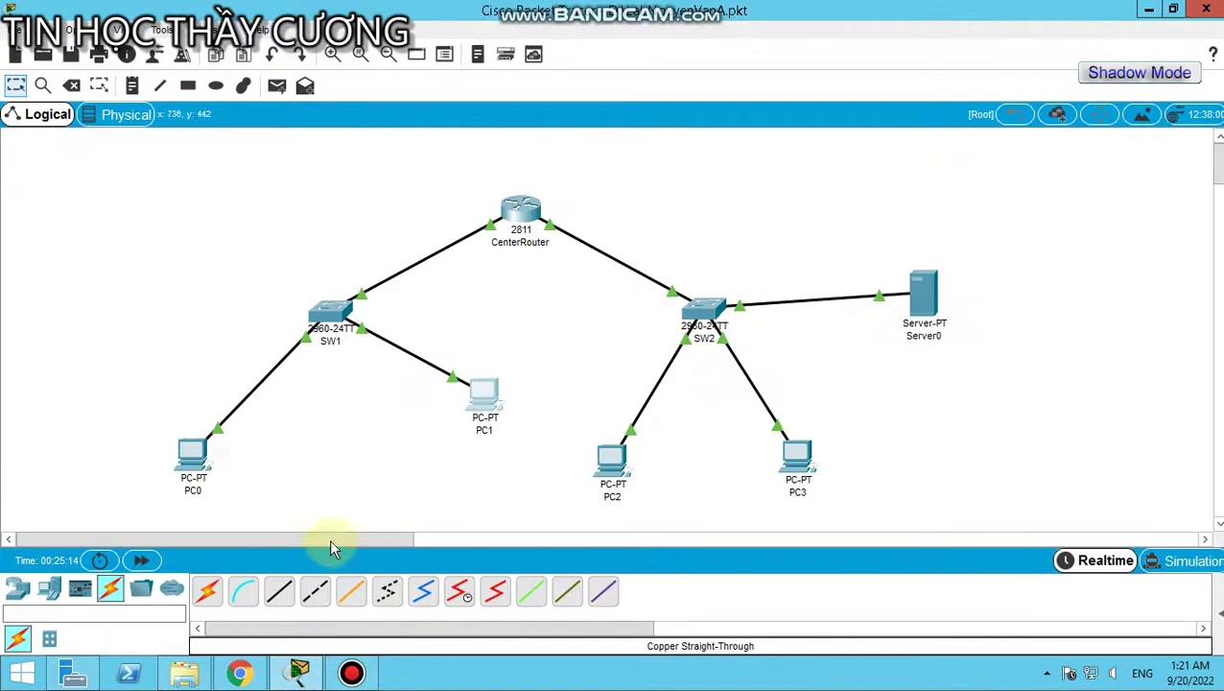
# - Set PC3's display name to PC4, switch its IPv4 gateway/DNS to DHCP, and close its window
pyautogui.click(191, 449)
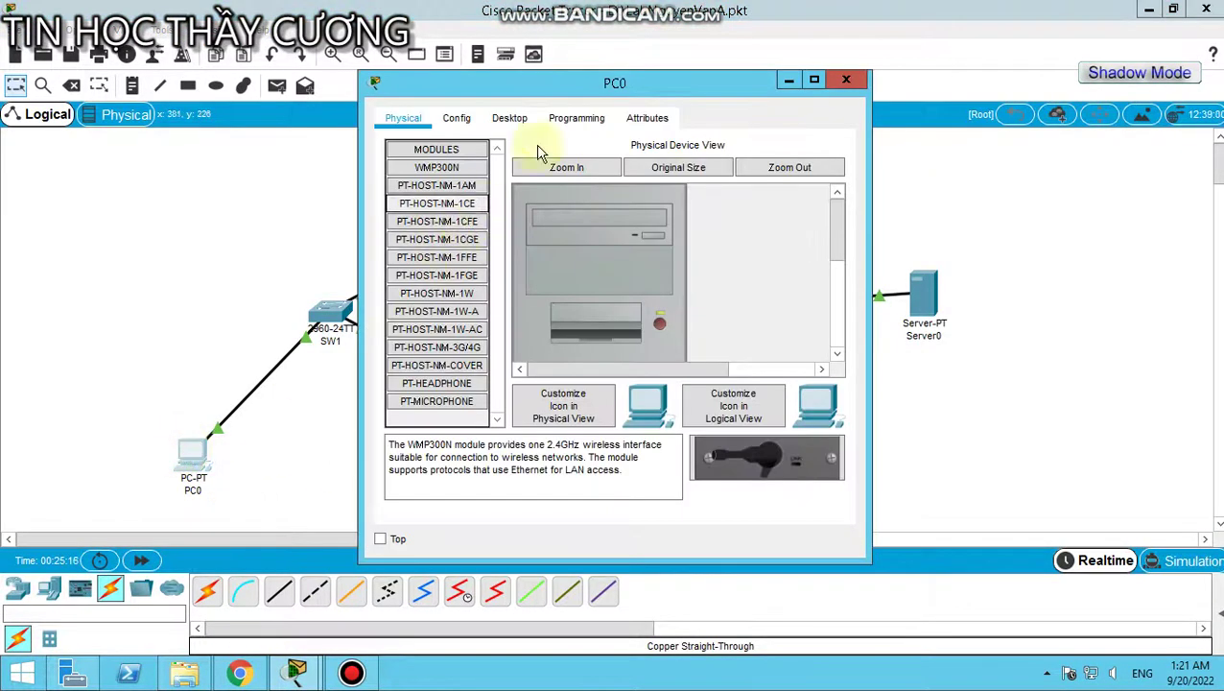
pyautogui.click(846, 82)
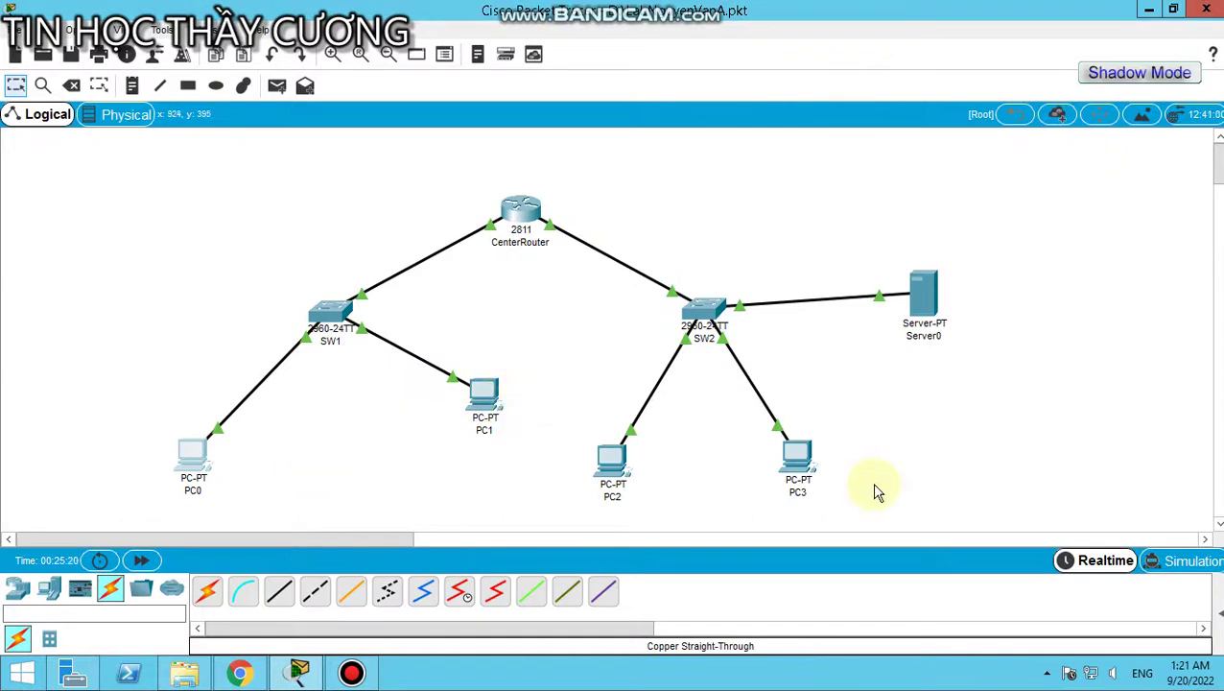
pyautogui.click(797, 468)
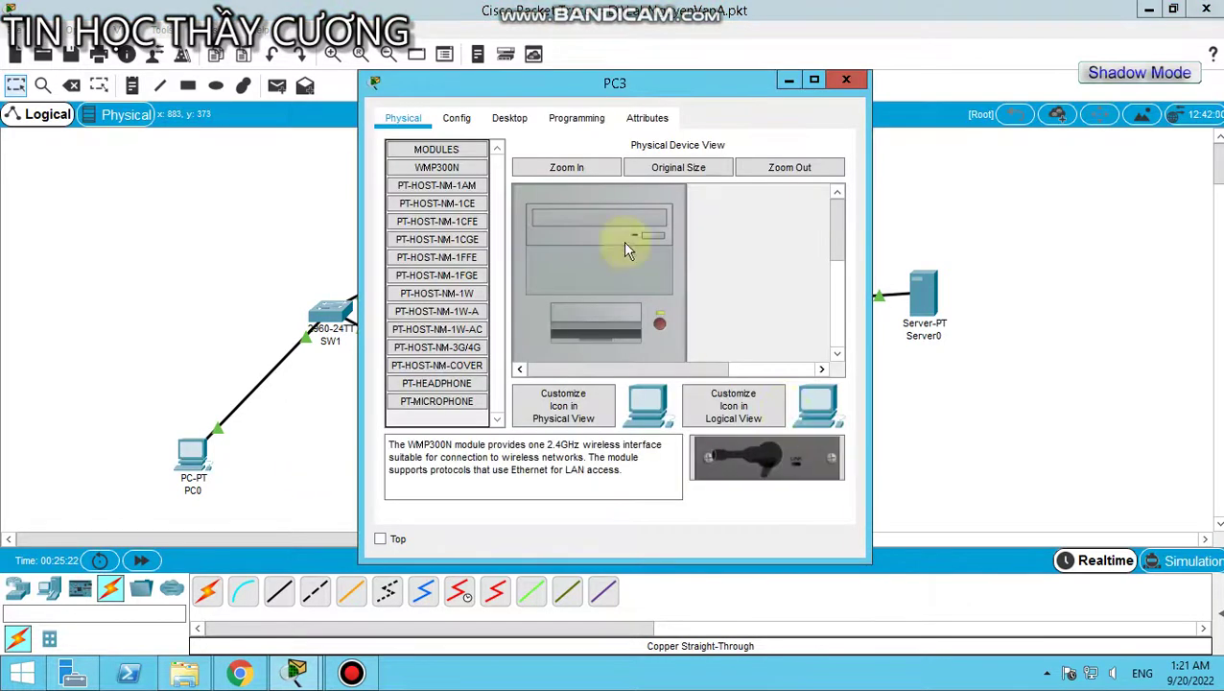
pyautogui.click(466, 119)
pyautogui.click(627, 198)
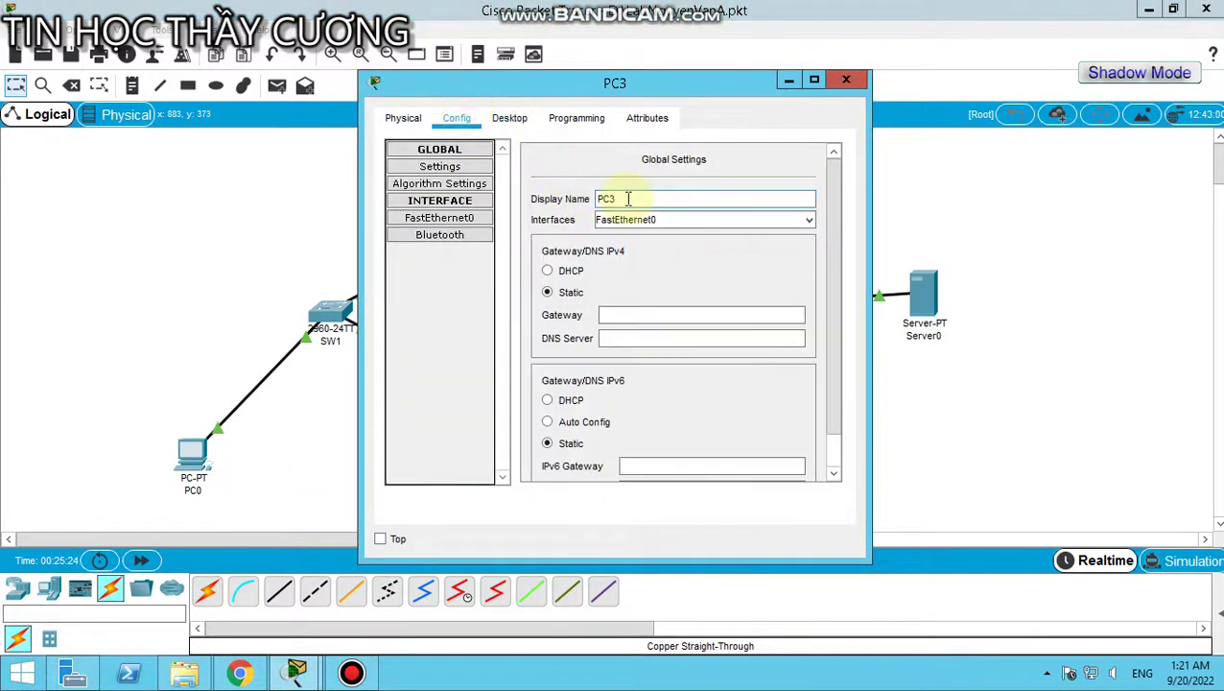
pyautogui.press('BackSpace')
pyautogui.write('4')
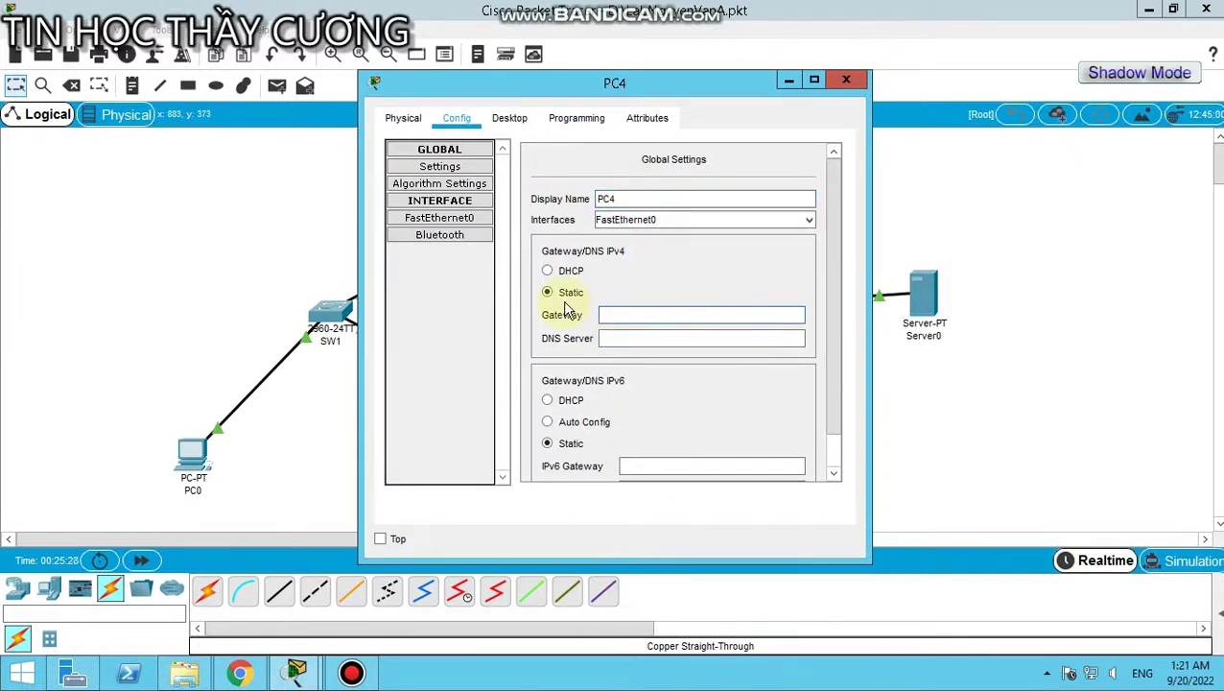
pyautogui.click(549, 272)
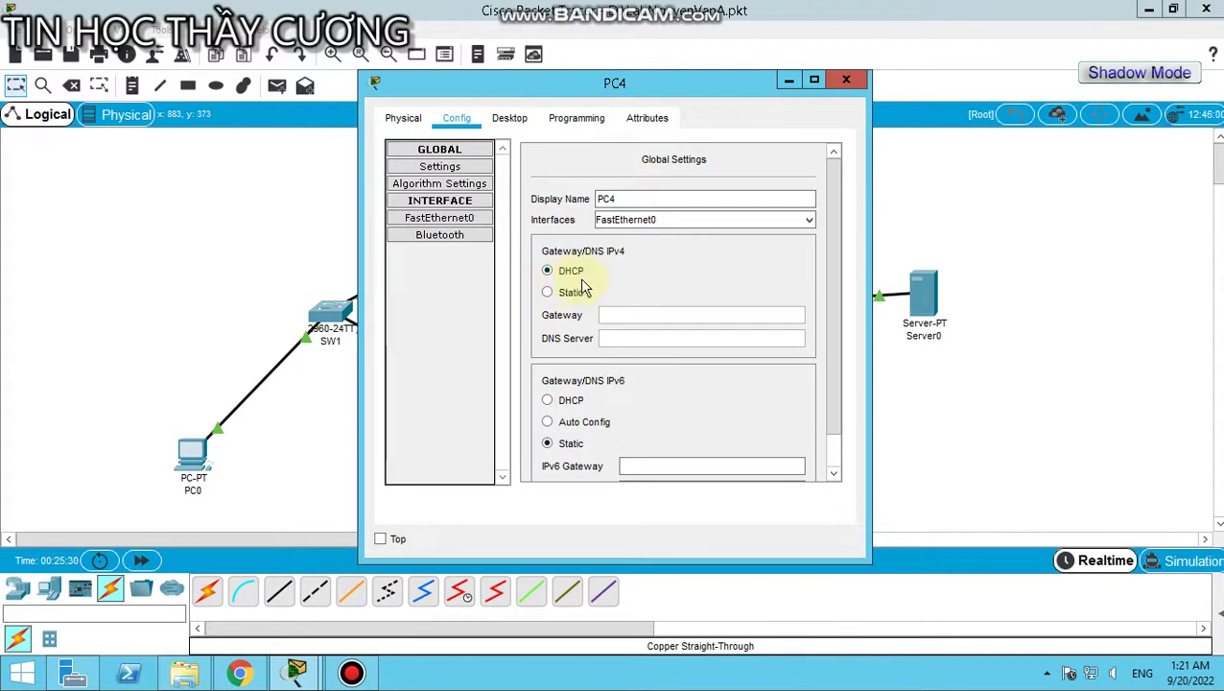
pyautogui.click(846, 80)
# - Set PC2's display name to PC3, switch its IPv4 gateway/DNS to DHCP, and close its window
pyautogui.click(611, 457)
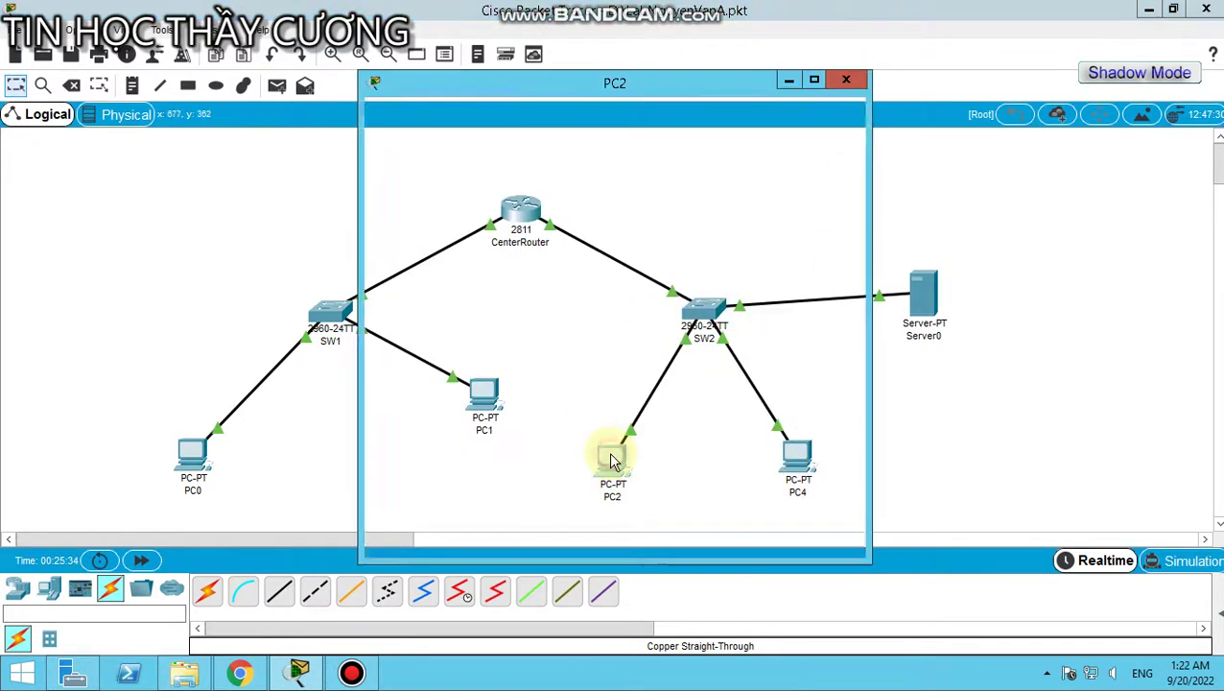
pyautogui.click(484, 122)
pyautogui.click(665, 203)
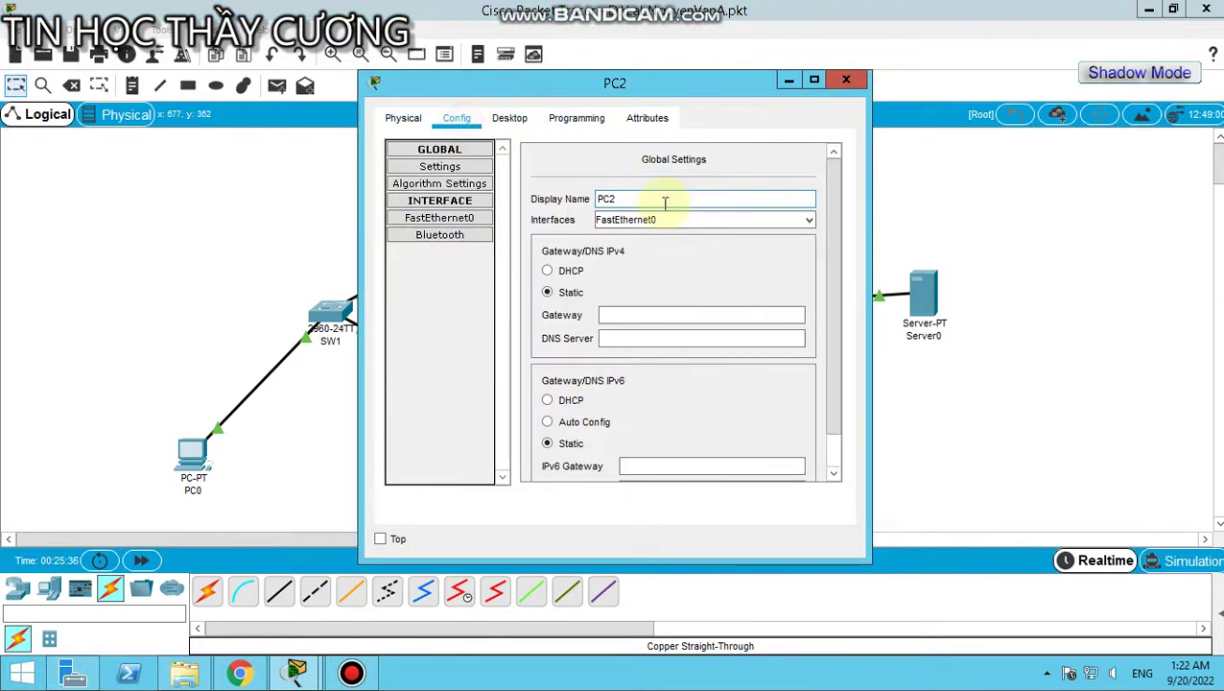
pyautogui.press('BackSpace')
pyautogui.write('3')
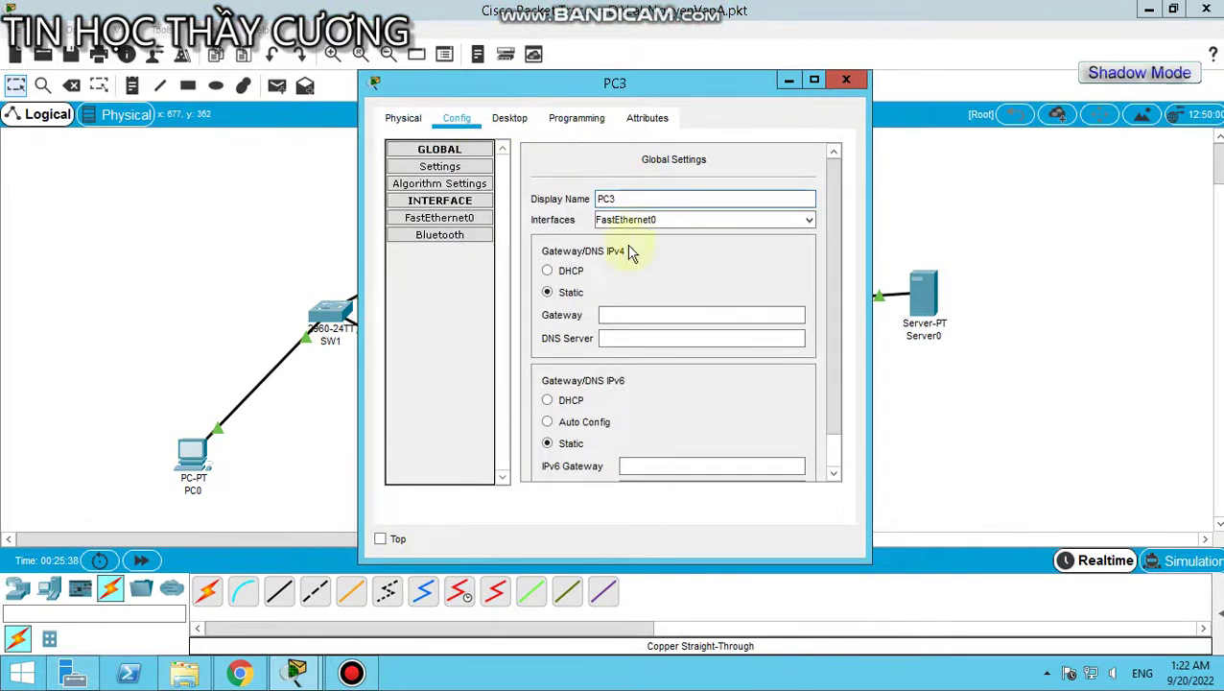
pyautogui.click(571, 271)
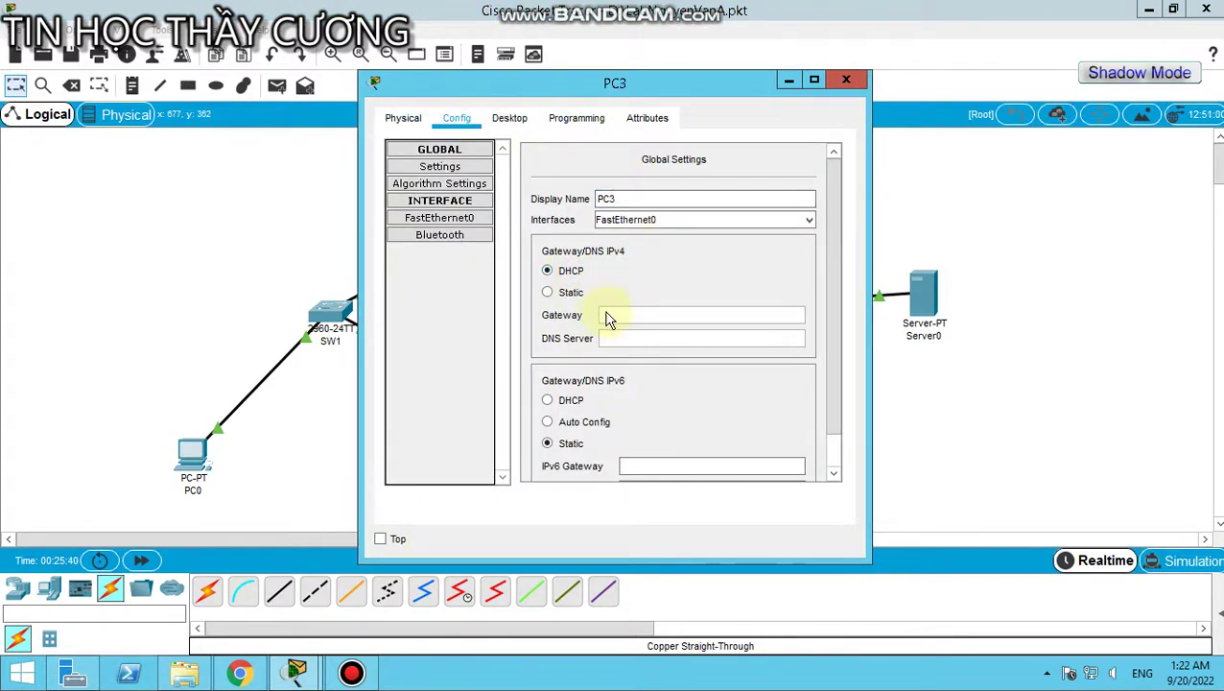
pyautogui.click(846, 80)
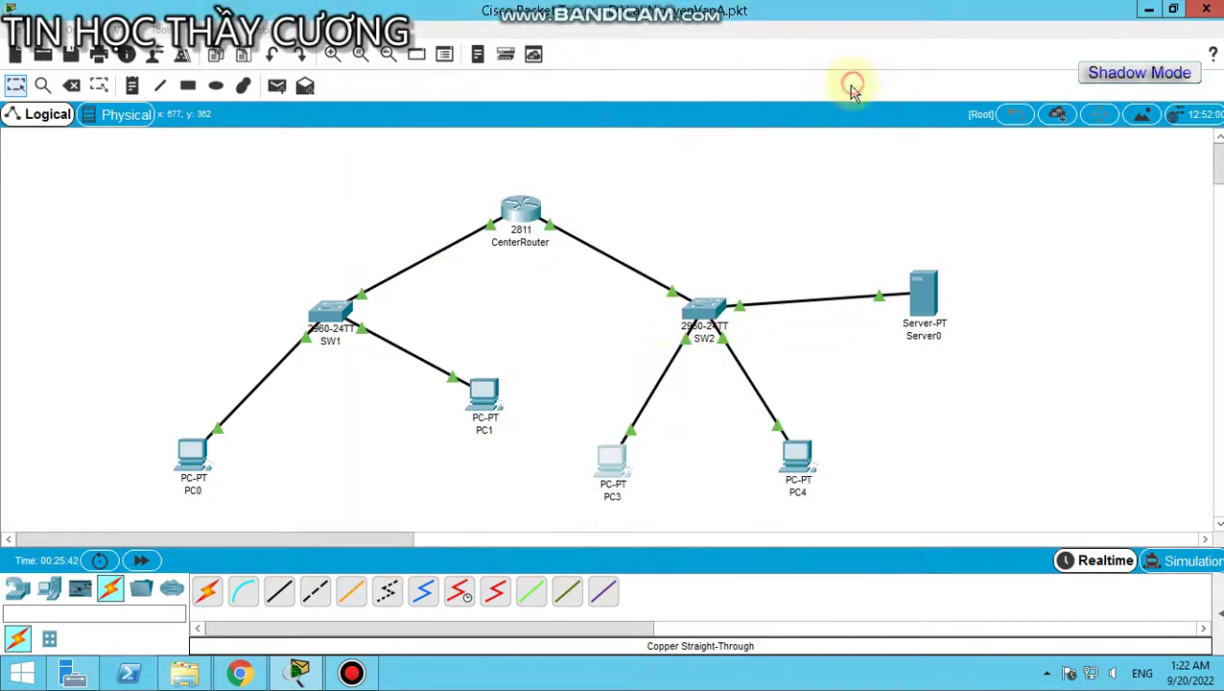
# - Open PC1's global configuration settings and set its static IPv4 gateway to 192.168.1.11
pyautogui.click(489, 402)
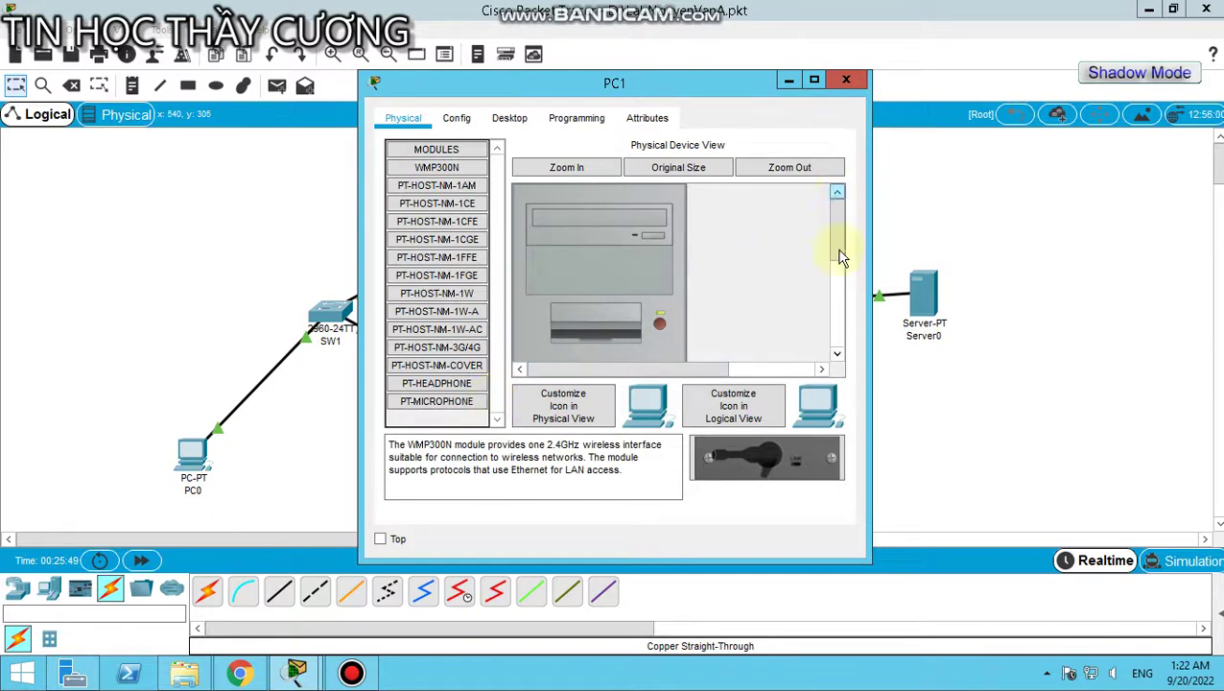
pyautogui.click(464, 121)
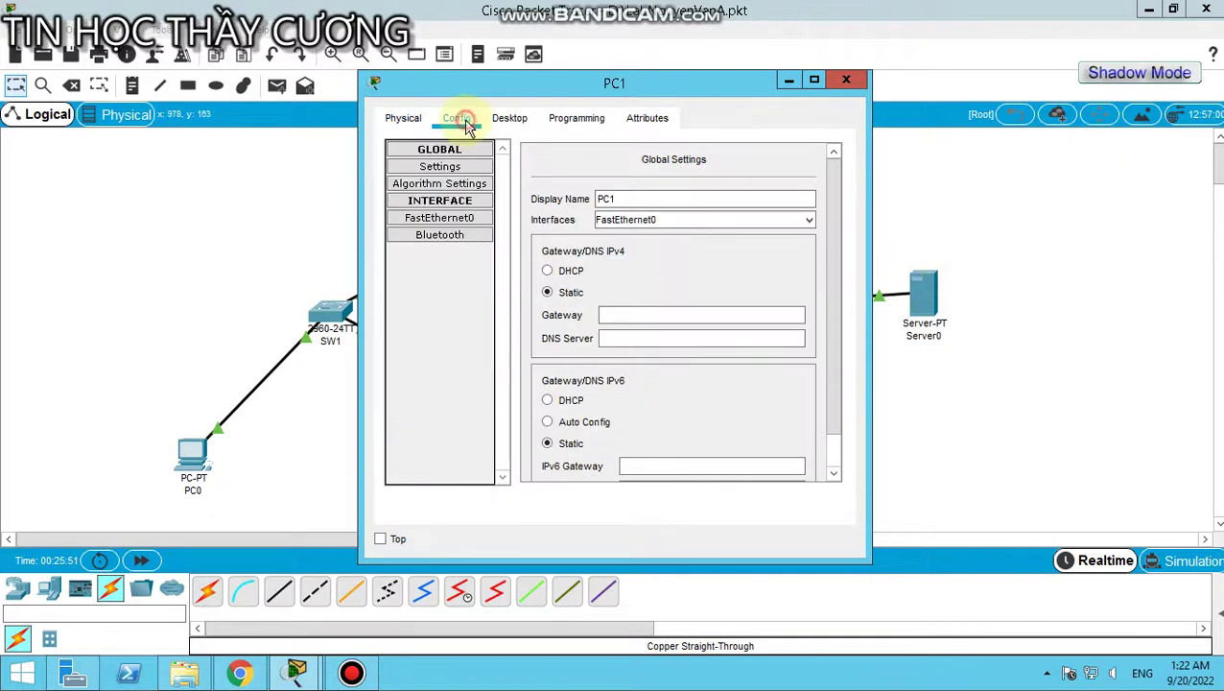
pyautogui.click(624, 315)
pyautogui.write('192.')
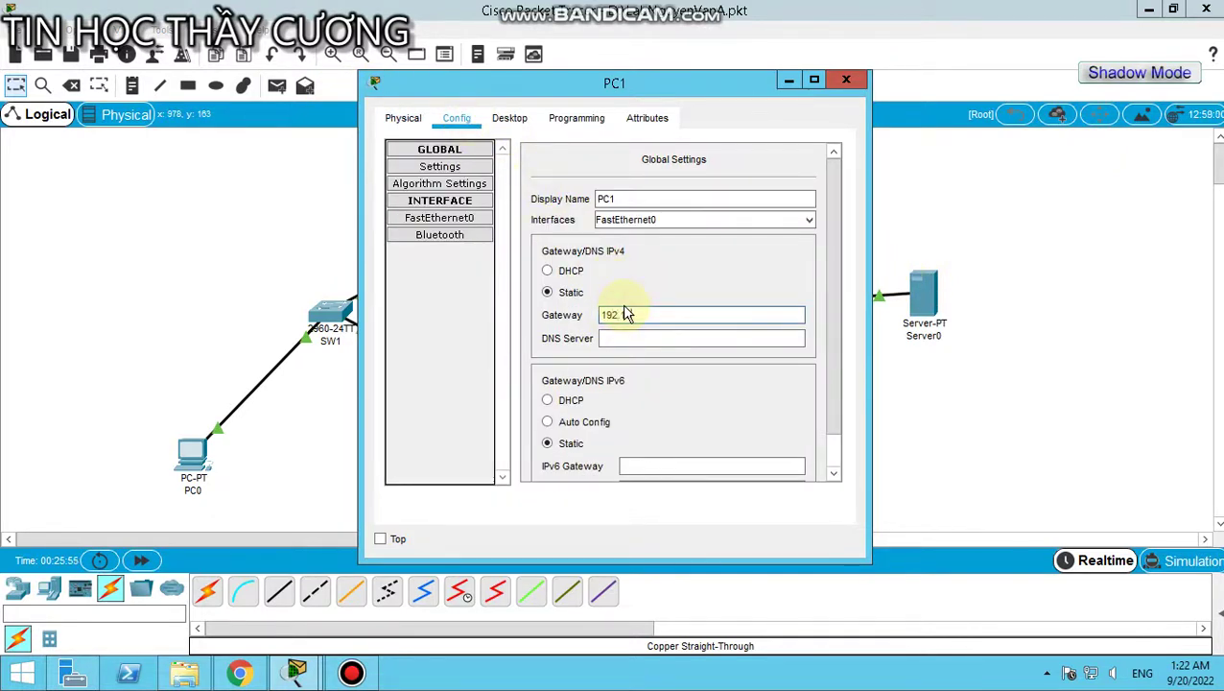
pyautogui.write('168.1.11')
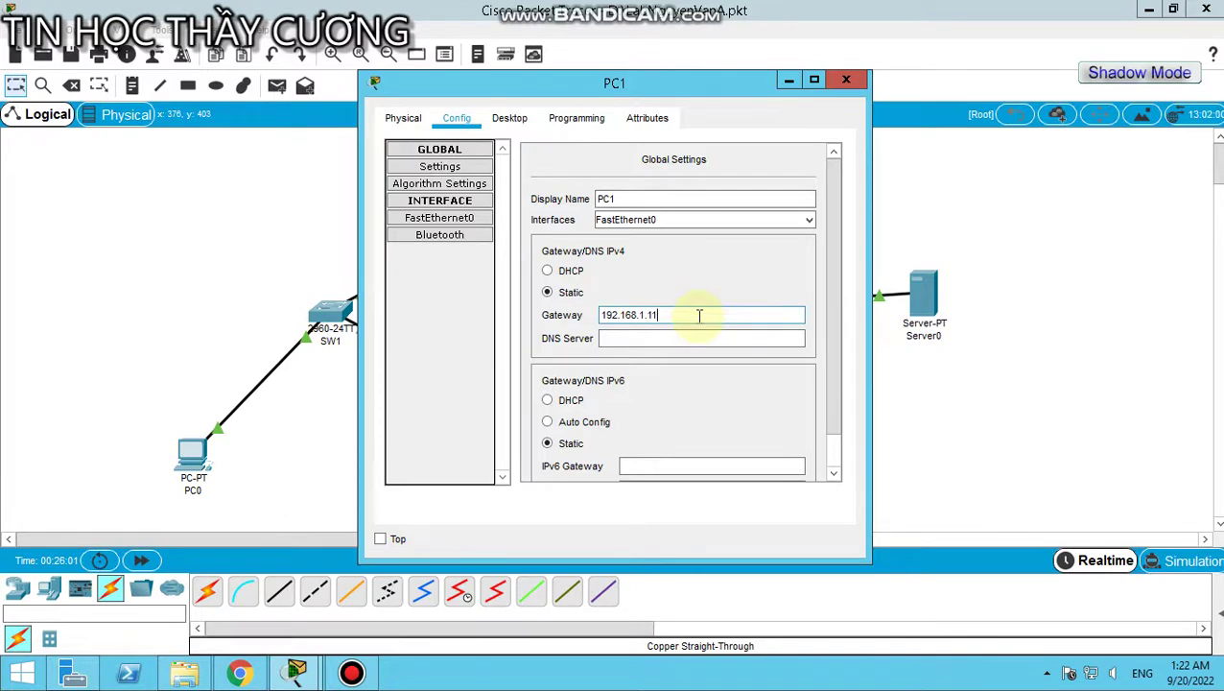
# - Check the PC addresses in the lab PDF, and give PC1 the display name PC2 and the IPv4 gateway 192.168.1.12
pyautogui.click(238, 674)
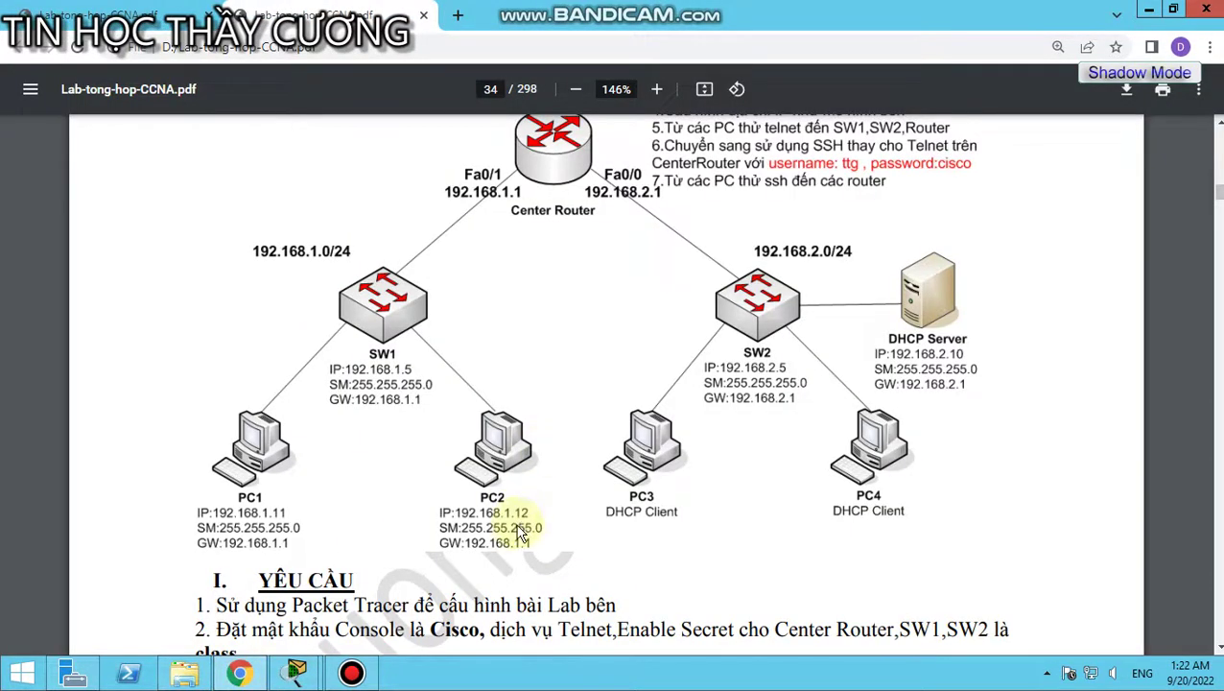
pyautogui.moveTo(313, 679)
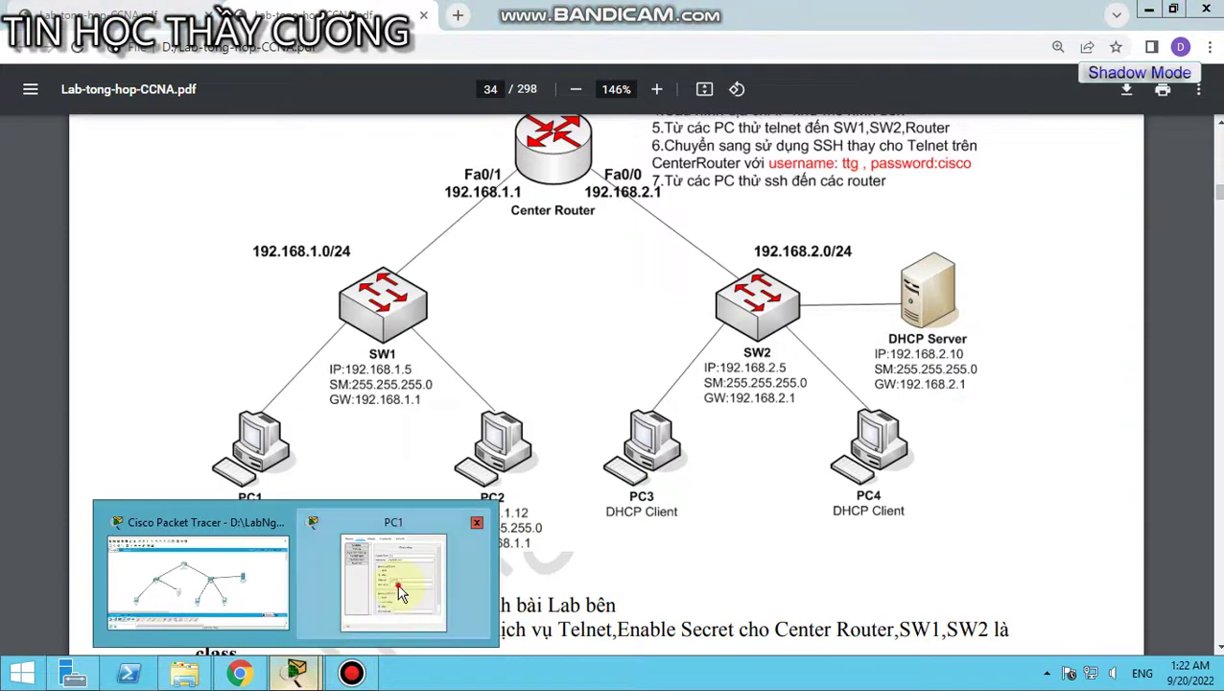
pyautogui.click(376, 619)
pyautogui.click(642, 199)
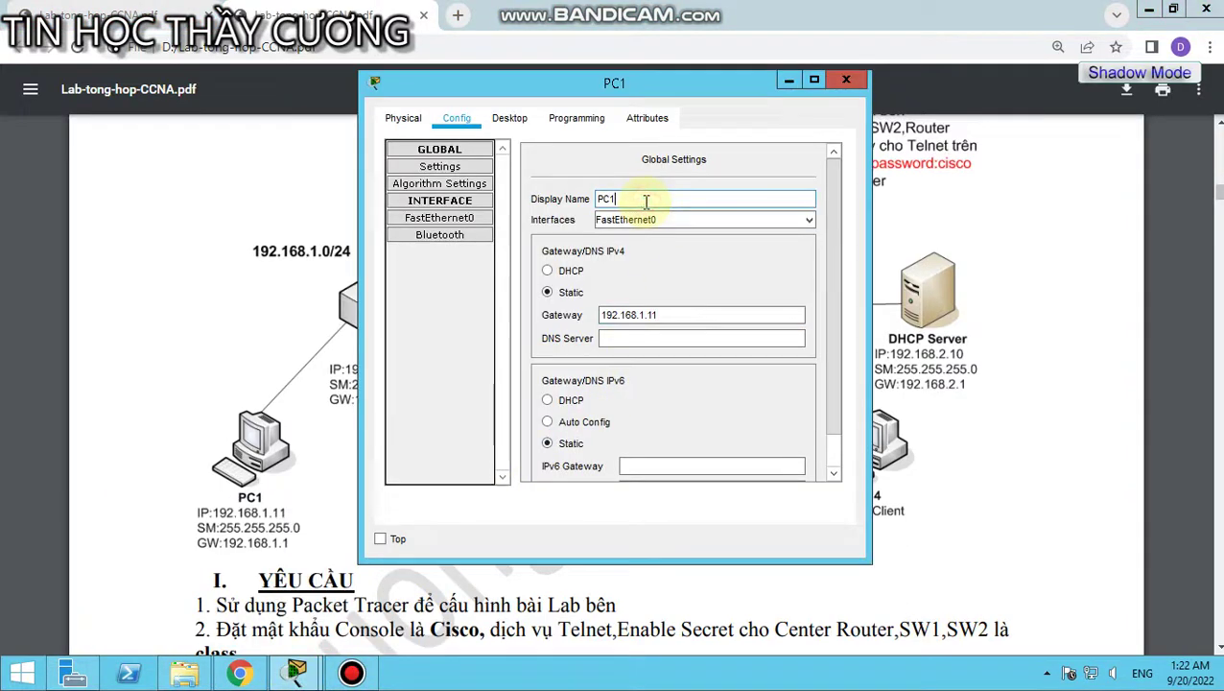
pyautogui.press('BackSpace')
pyautogui.write('2')
pyautogui.click(674, 315)
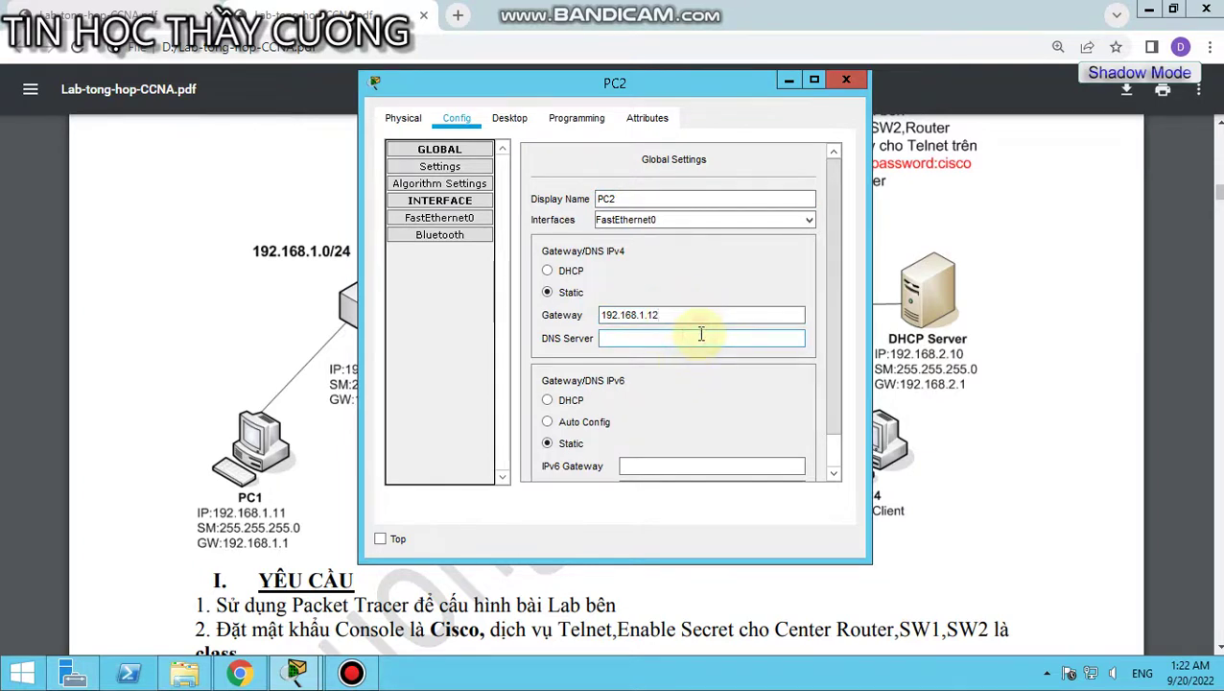
pyautogui.click(701, 336)
# - Copy the address in PC2's gateway setting and set the IPv4 gateway to 192.168.1.1
pyautogui.click(441, 165)
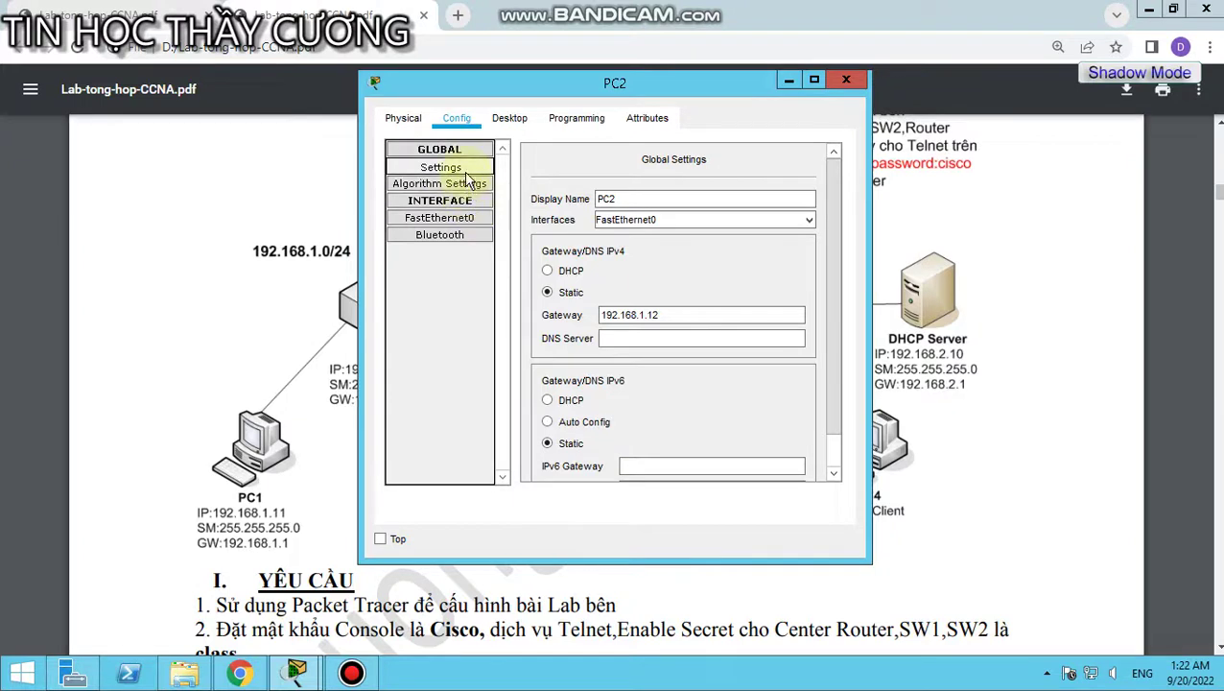
pyautogui.moveTo(677, 315); pyautogui.dragTo(524, 305)
pyautogui.hotkey('ctrl', 'c')
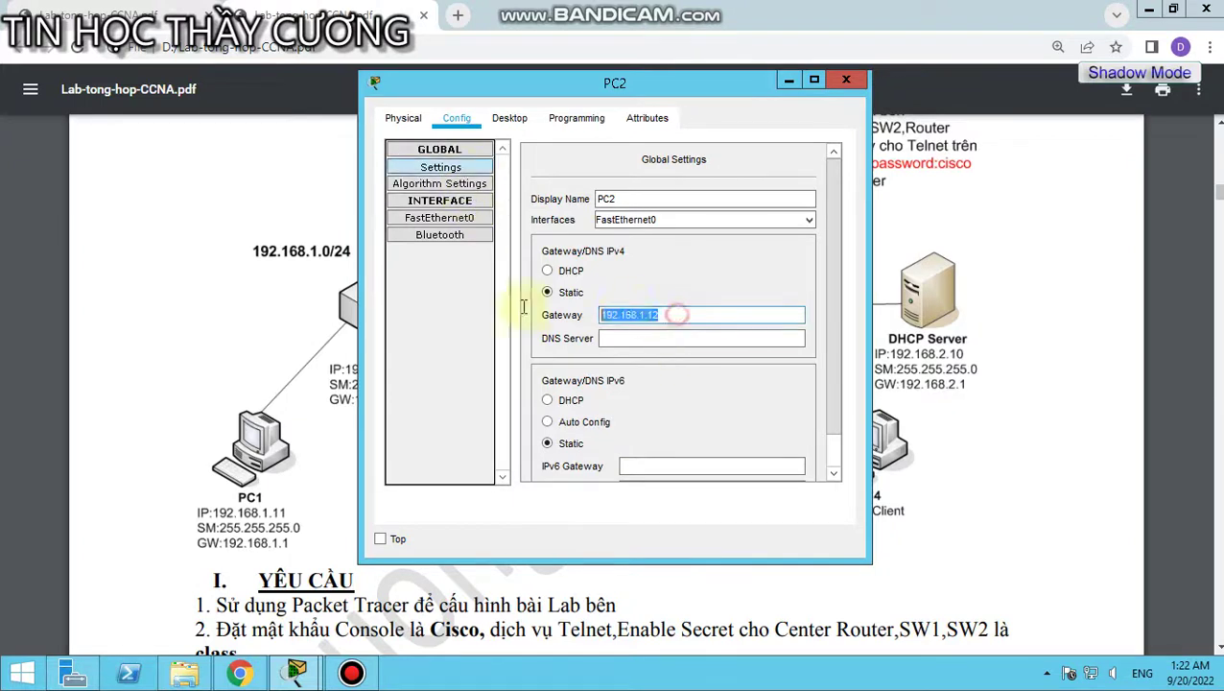
pyautogui.click(690, 316)
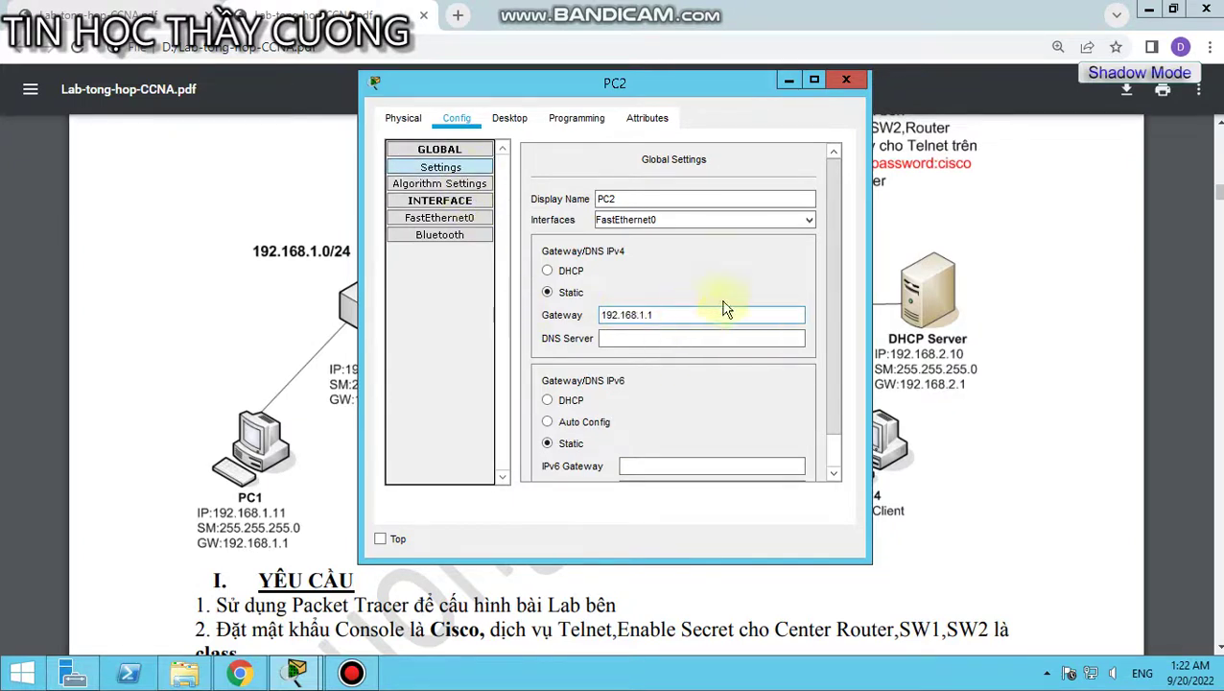
pyautogui.click(469, 168)
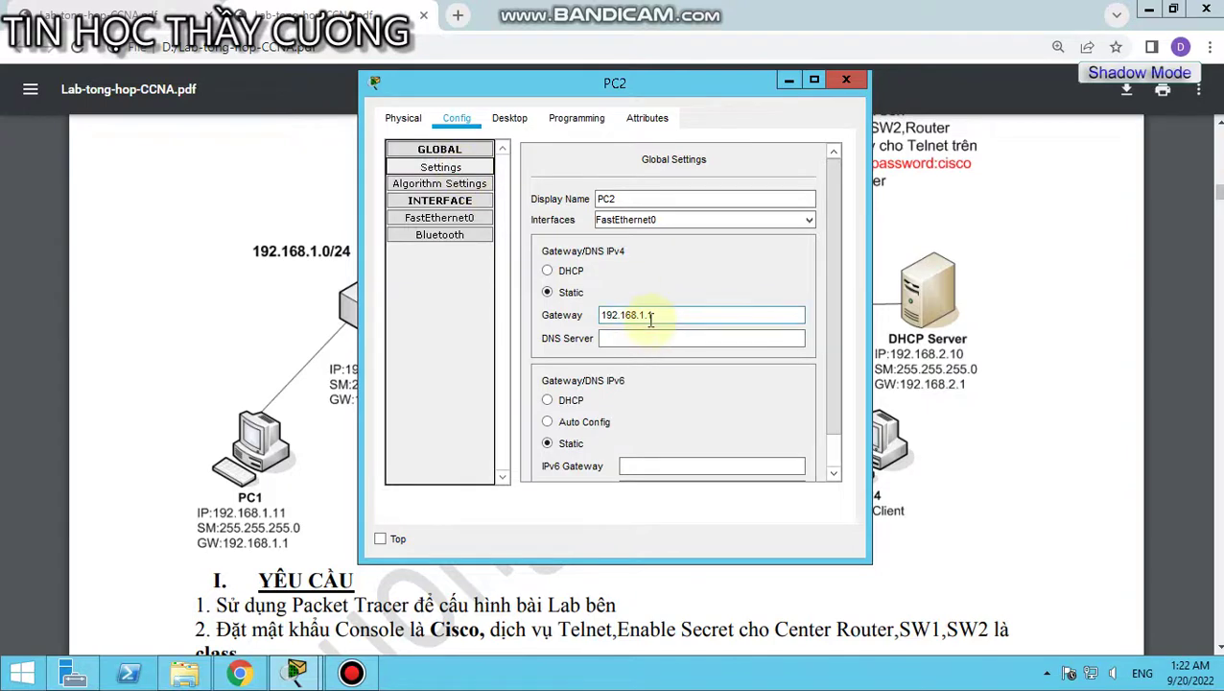
# - Set PC2's FastEthernet0 static IP address to 192.168.1.12 by pasting it, close the device window, and return to the Packet Tracer workspace
pyautogui.click(447, 219)
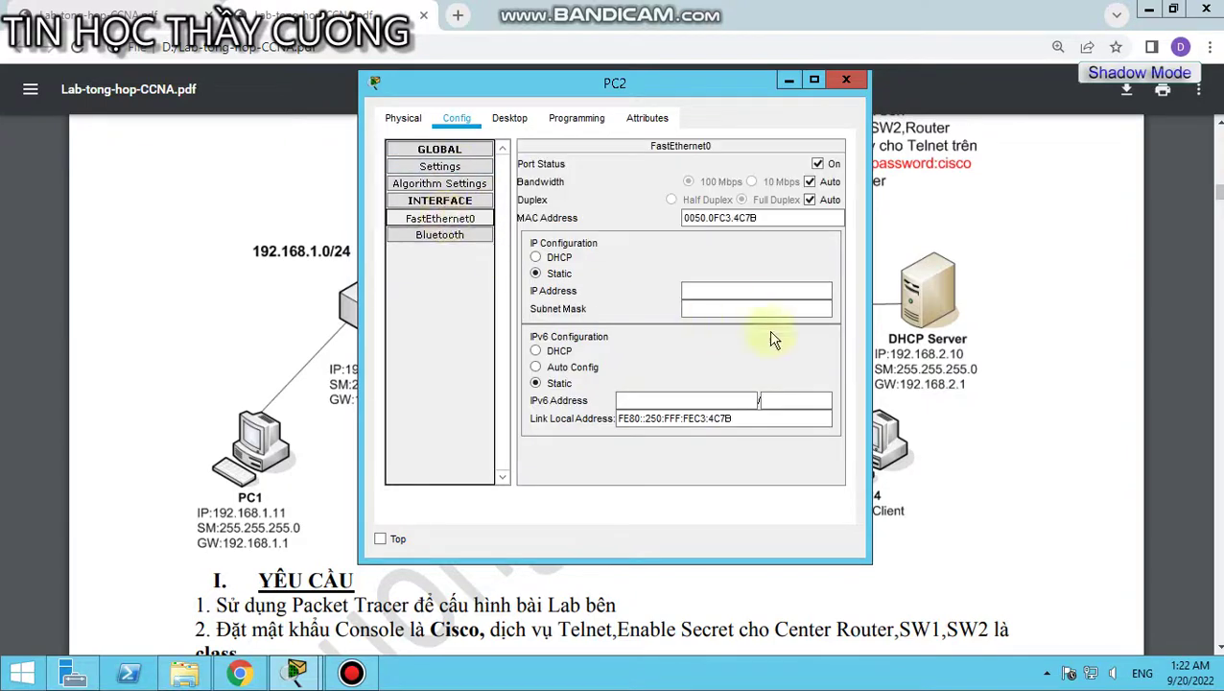
pyautogui.click(738, 293)
pyautogui.hotkey('ctrl', 'v')
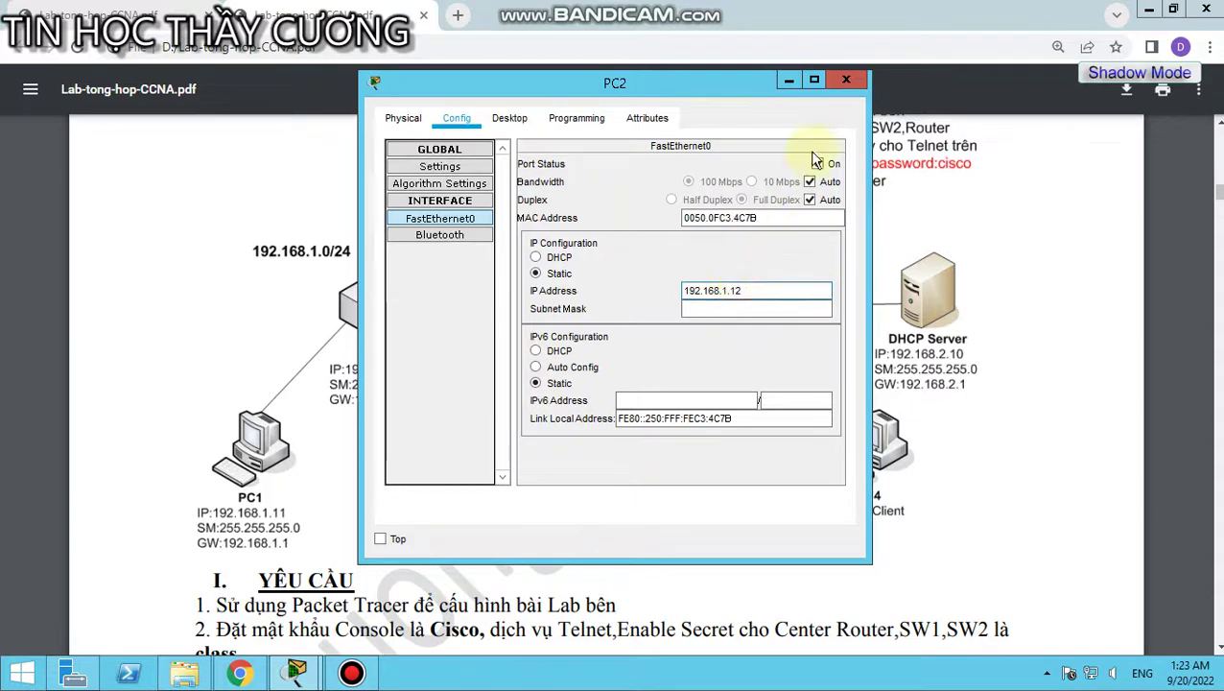
pyautogui.click(845, 79)
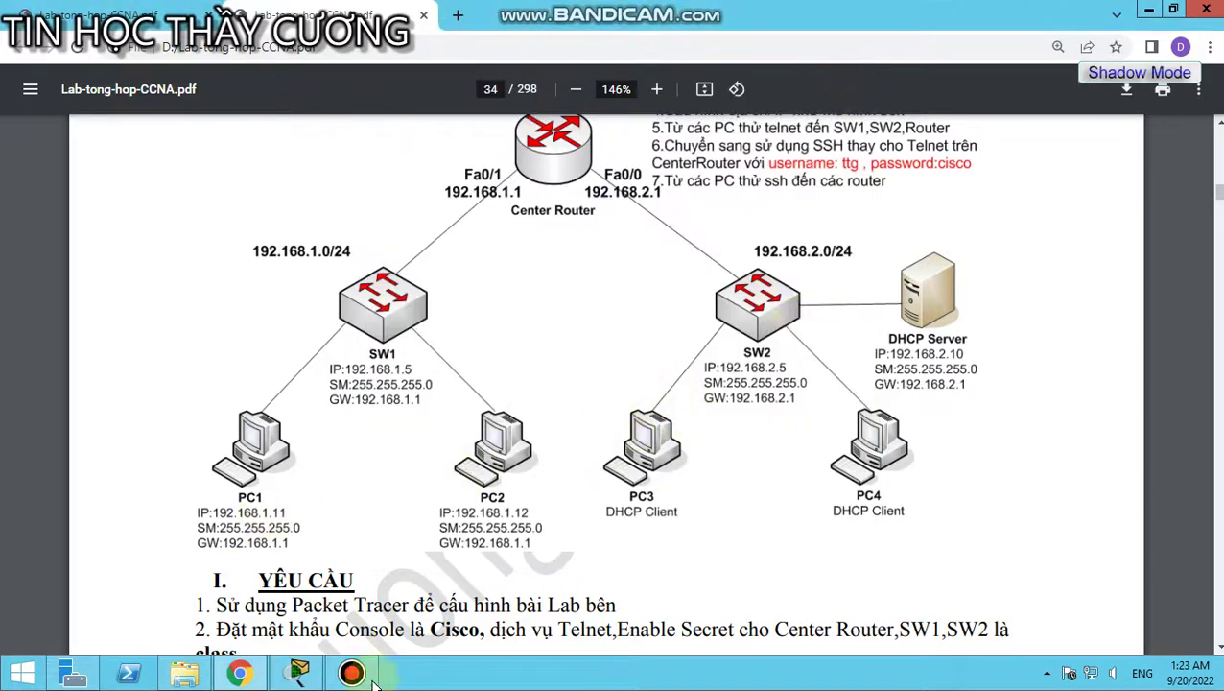
pyautogui.click(299, 671)
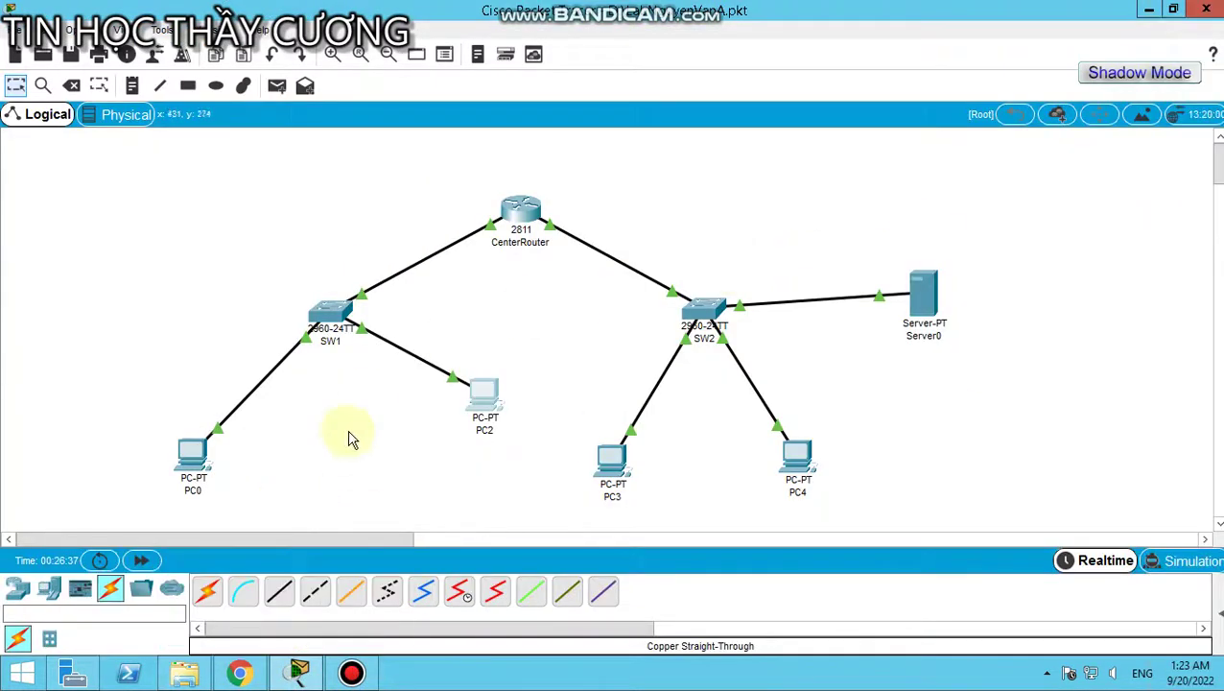
# - Open the configuration of PC0, the PC below SW1, and change its display name to PC1
pyautogui.click(191, 453)
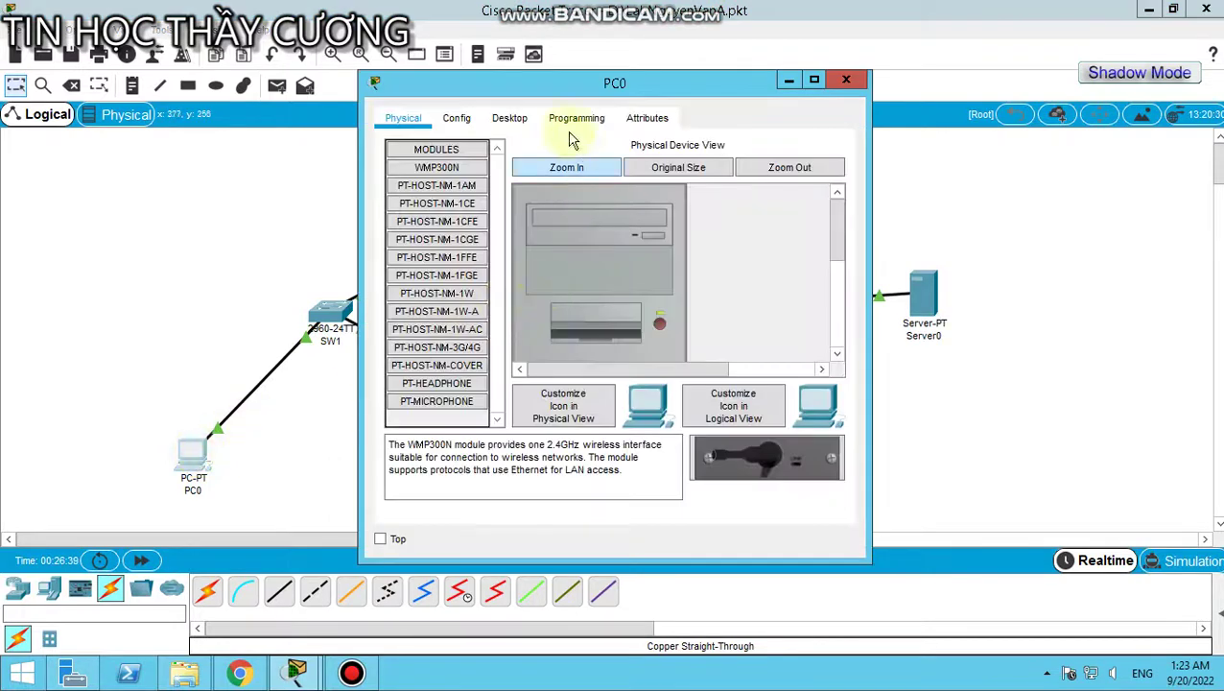
pyautogui.click(460, 118)
pyautogui.click(649, 197)
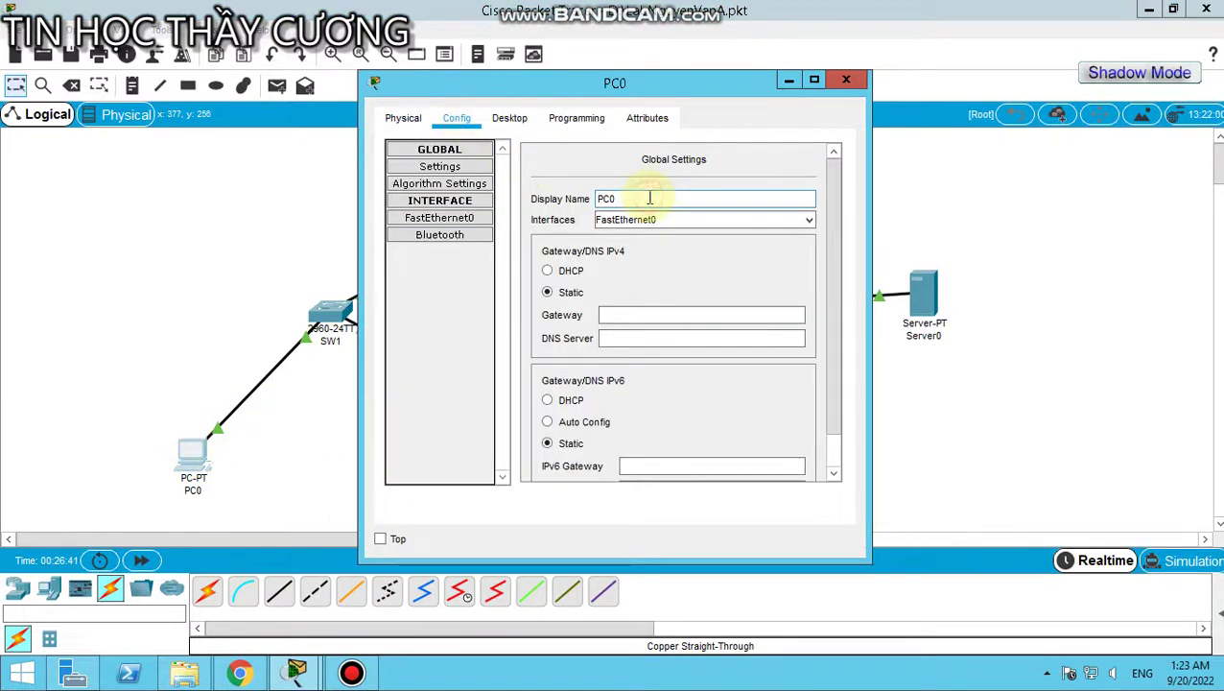
pyautogui.press('BackSpace')
pyautogui.write('1')
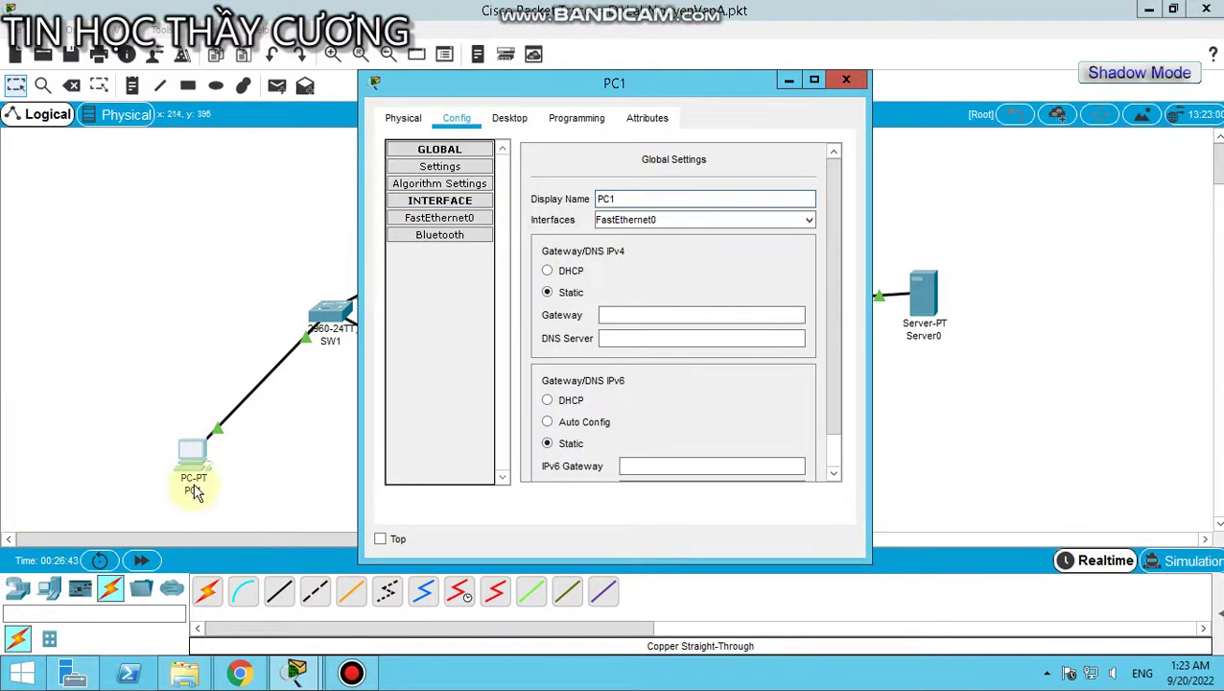
# - Set PC1's static IPv4 gateway to 192.168.1.1
pyautogui.click(608, 314)
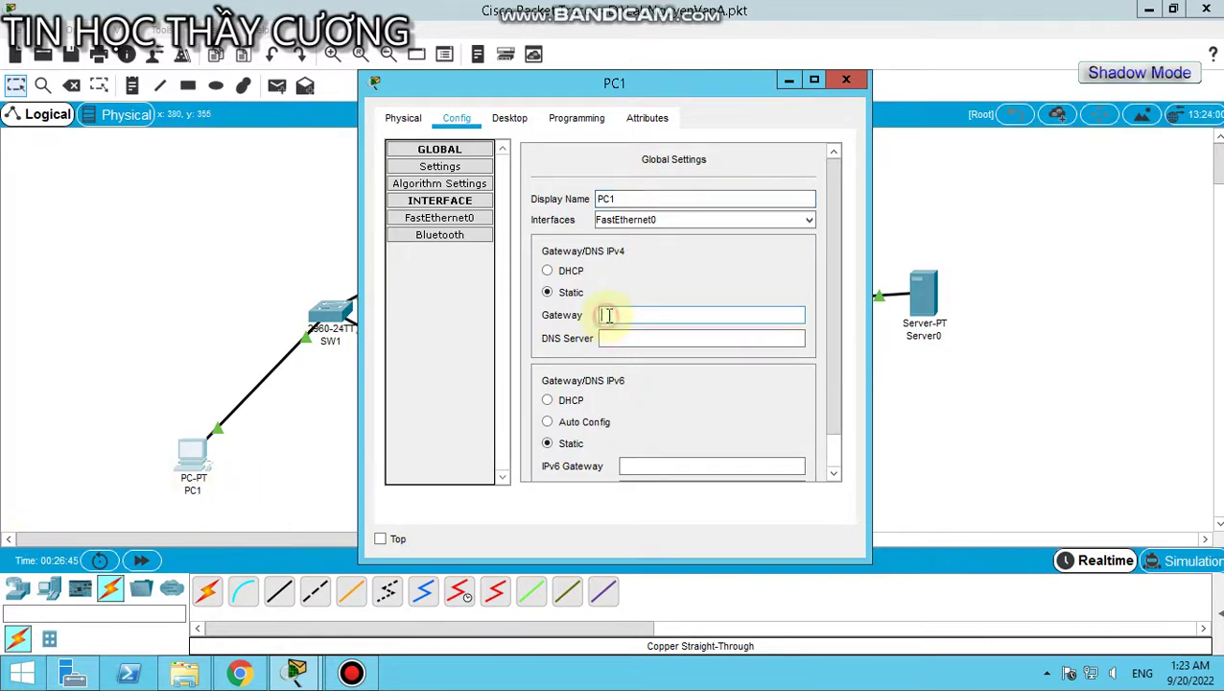
pyautogui.write('192.16')
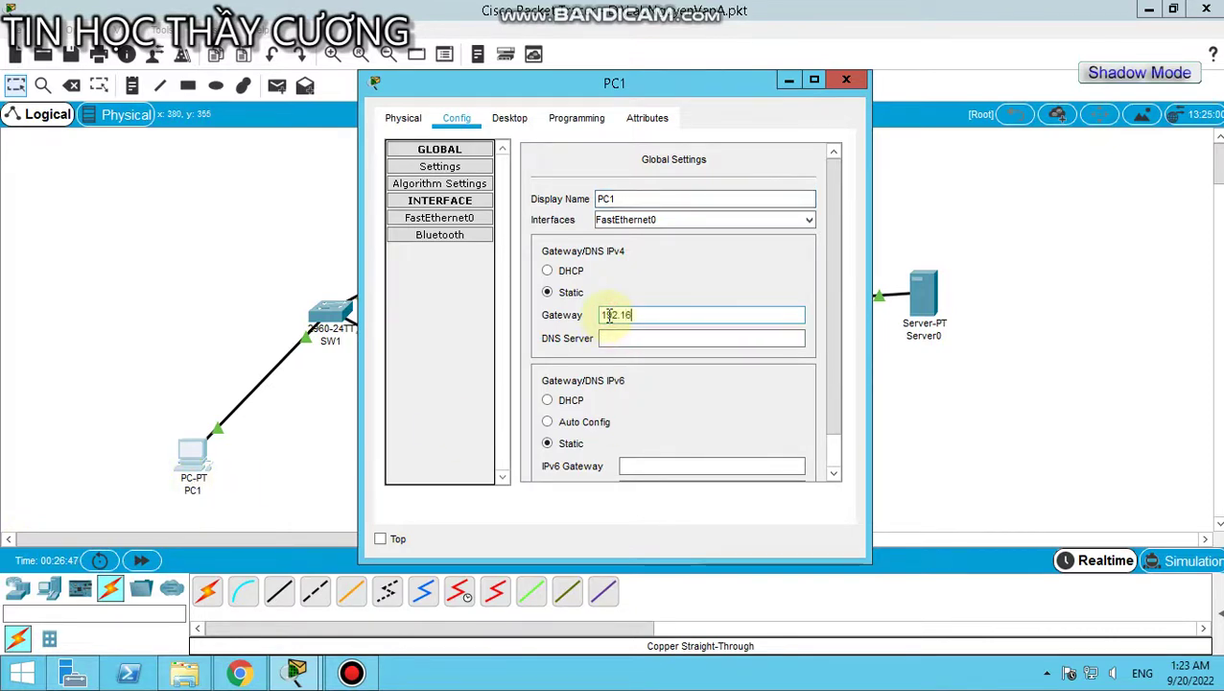
pyautogui.write('8.1.')
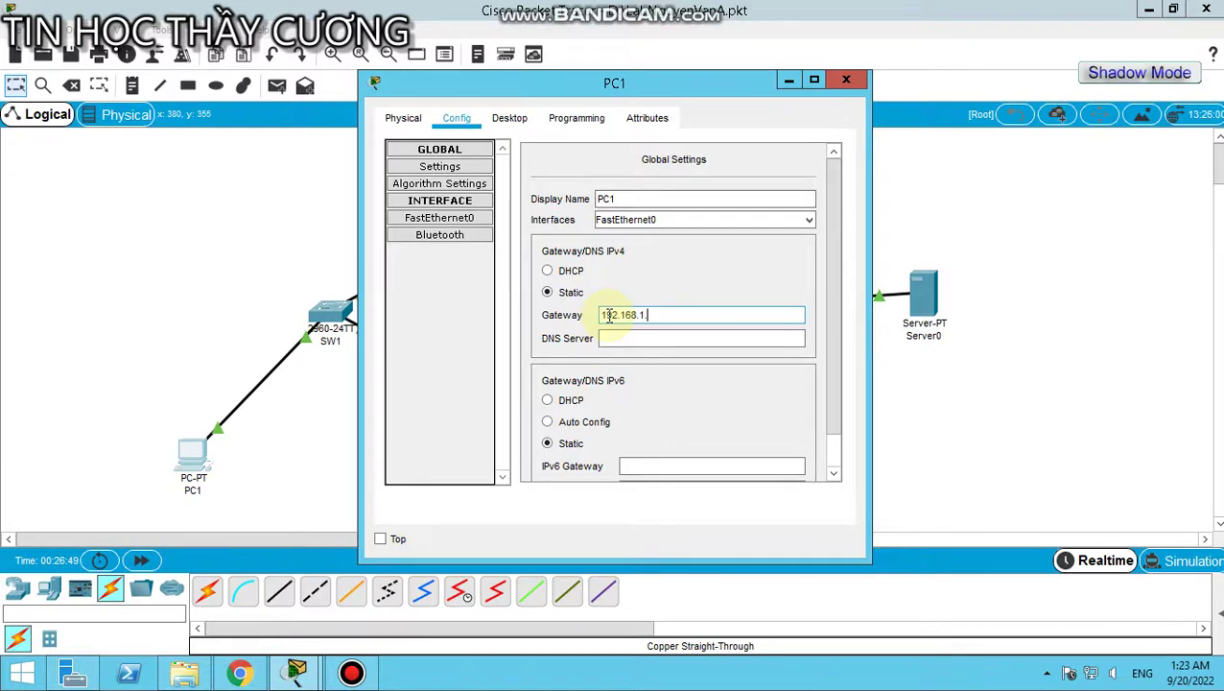
pyautogui.write('1')
pyautogui.click(635, 334)
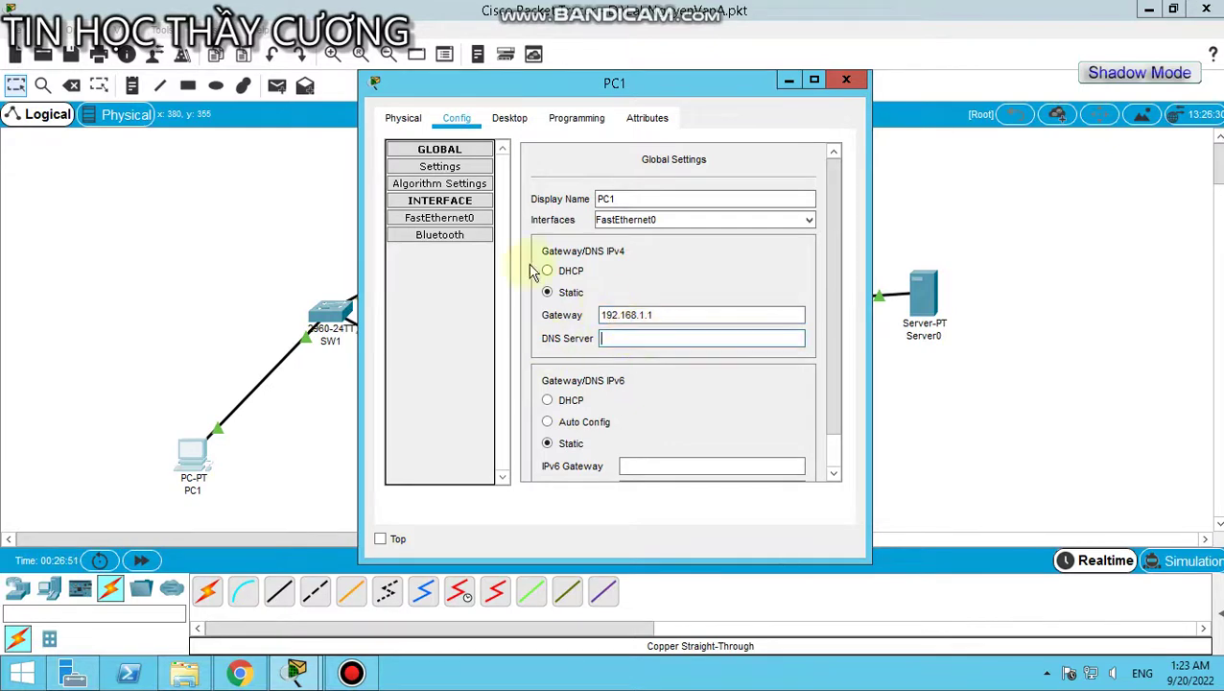
# - Give PC1's FastEthernet0 the static IP address 192.168.1.11 with subnet mask 255.255.255.0, and return to its global settings
pyautogui.click(443, 219)
pyautogui.click(737, 291)
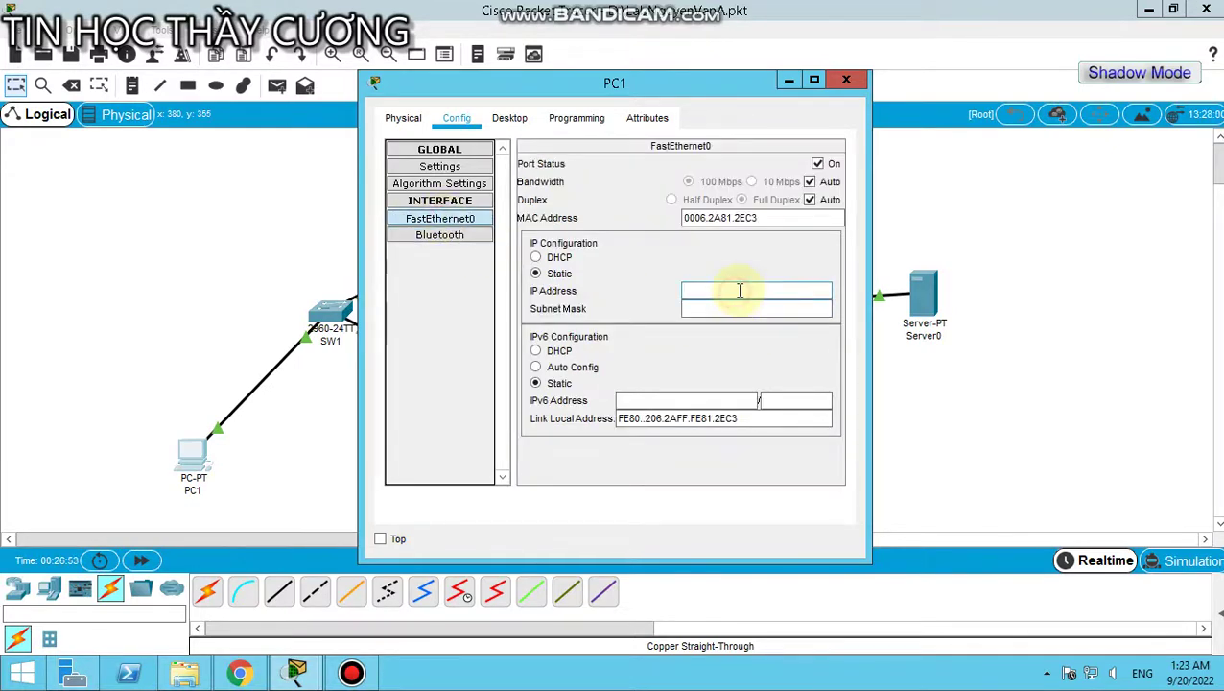
pyautogui.write('192.168.1.12')
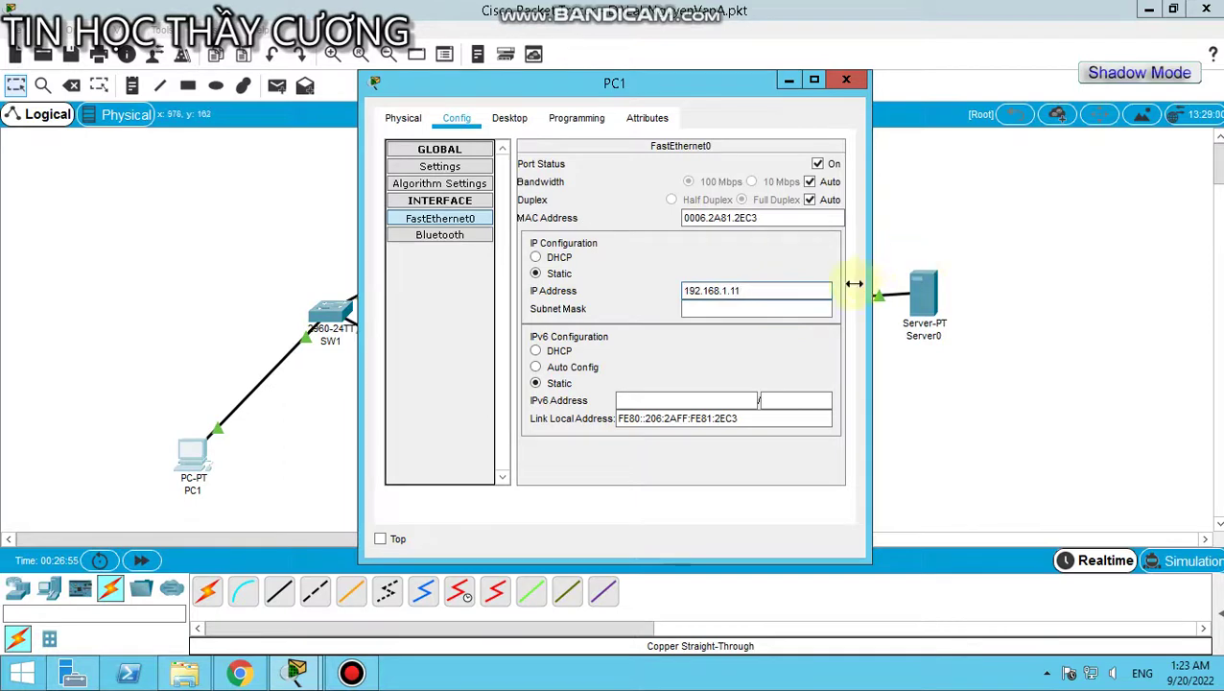
pyautogui.click(785, 308)
pyautogui.click(783, 288)
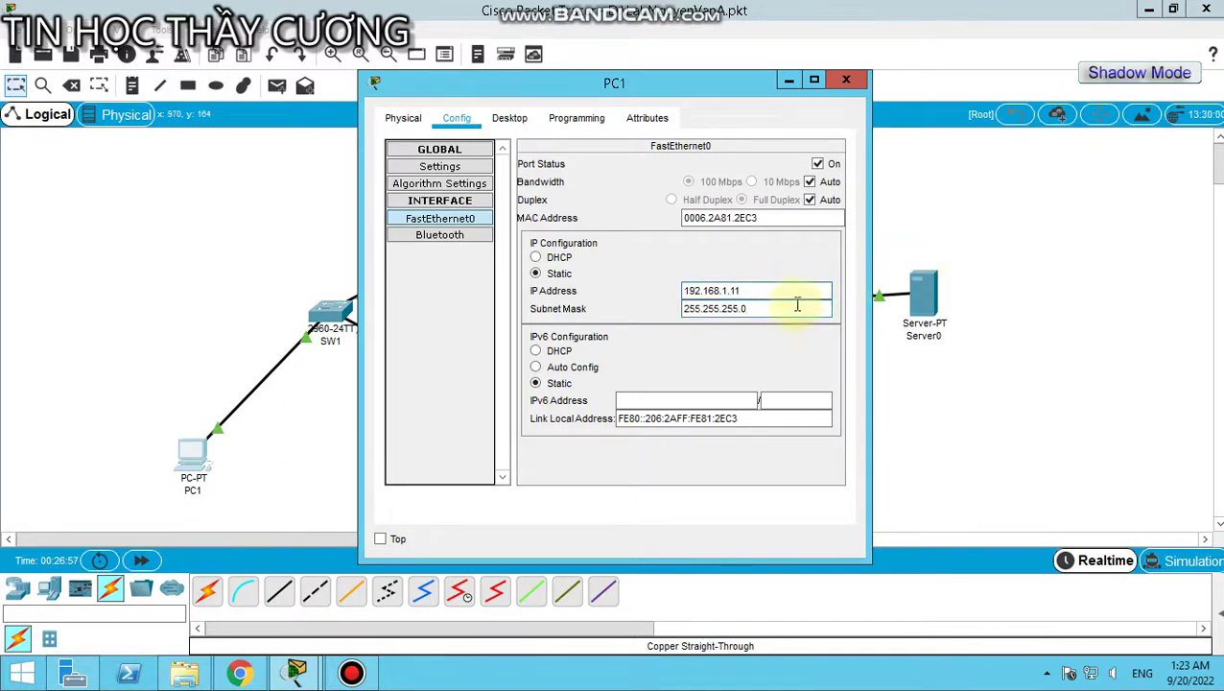
pyautogui.click(439, 166)
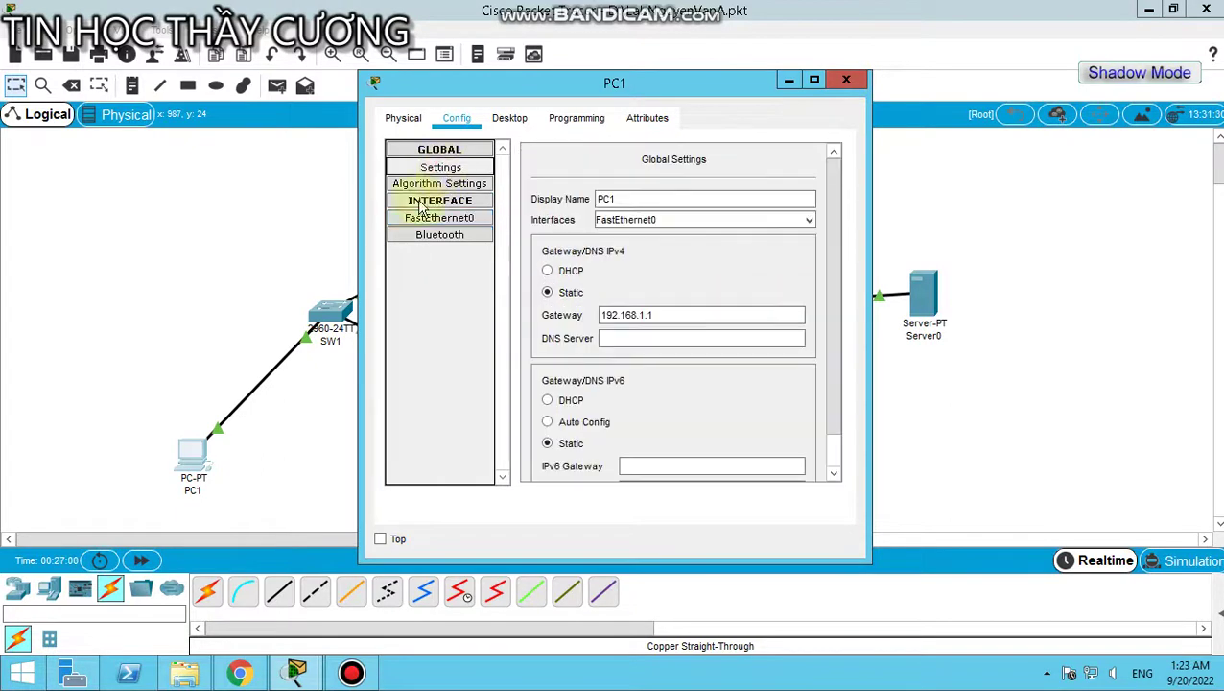
pyautogui.click(352, 673)
pyautogui.click(352, 674)
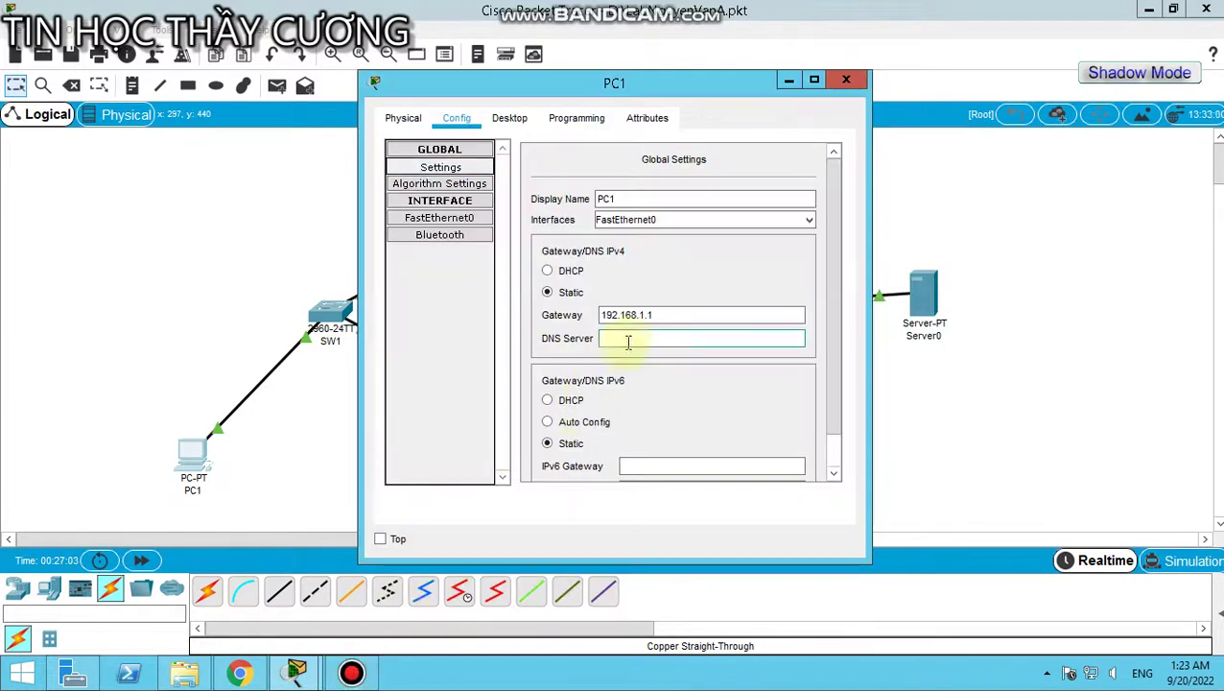
pyautogui.click(653, 317)
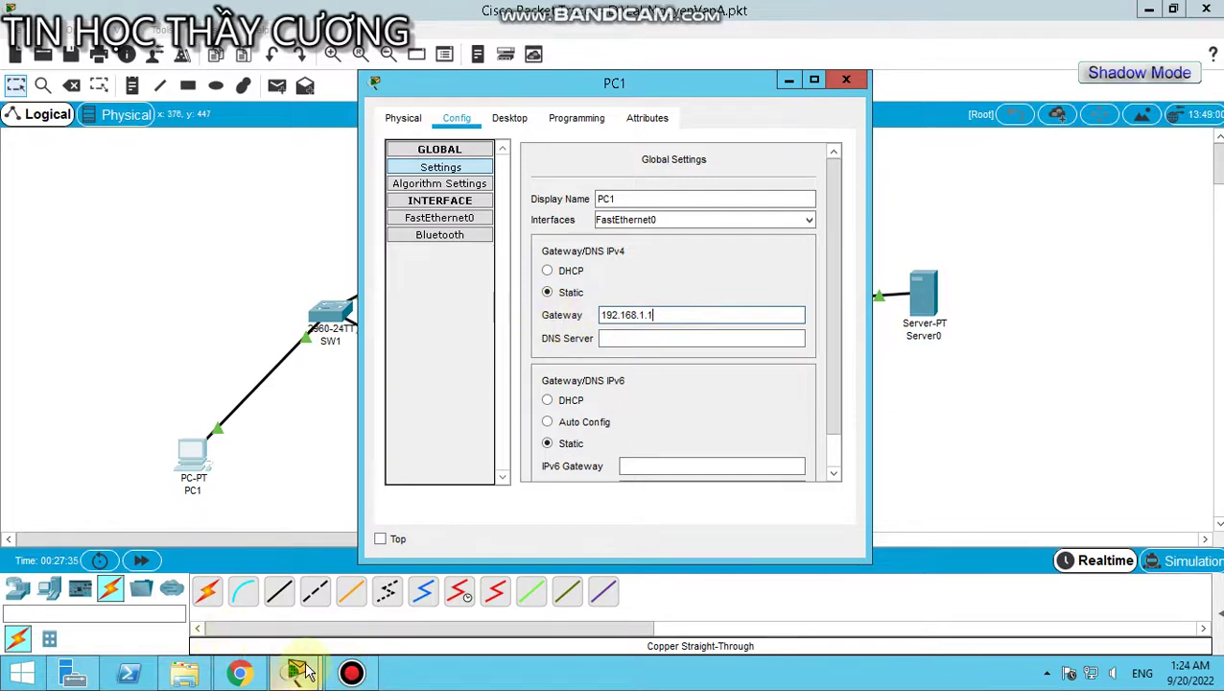
pyautogui.click(351, 673)
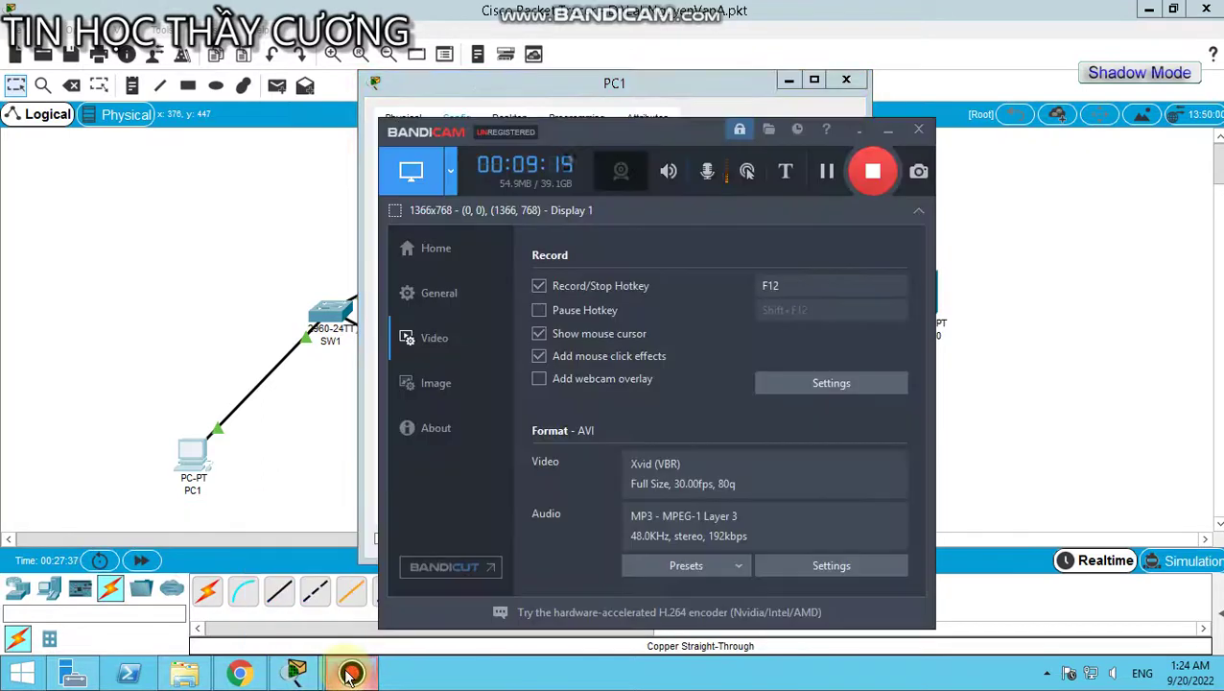
pyautogui.click(351, 674)
pyautogui.click(652, 315)
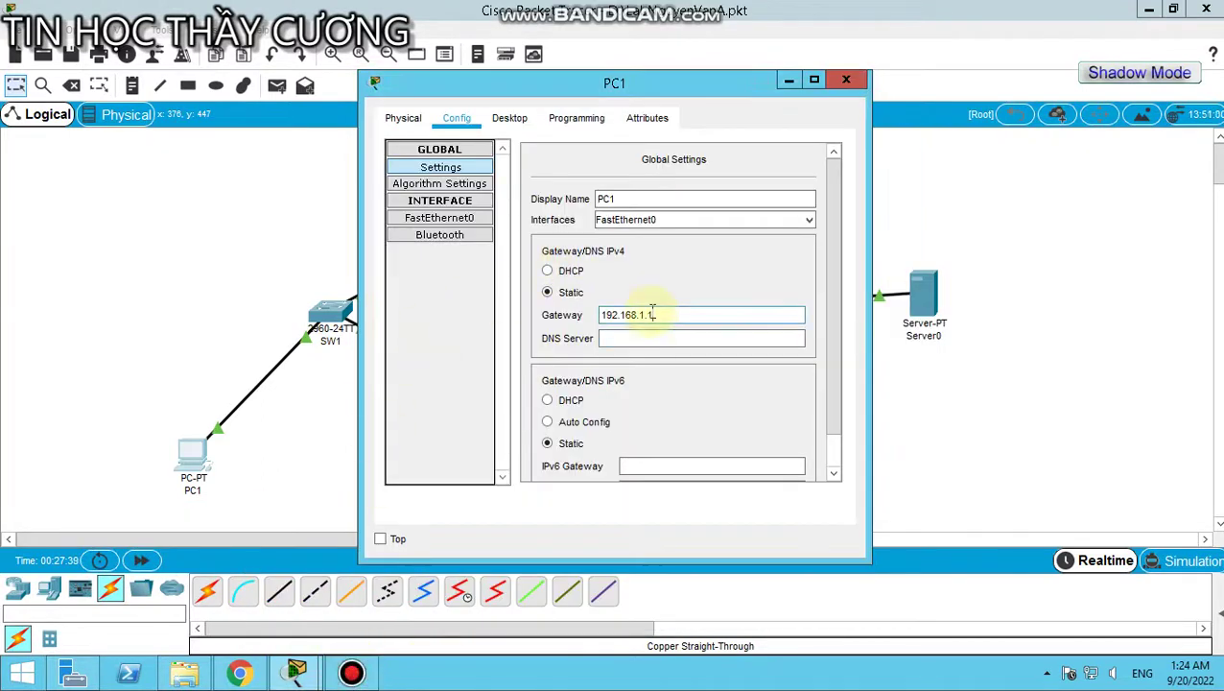